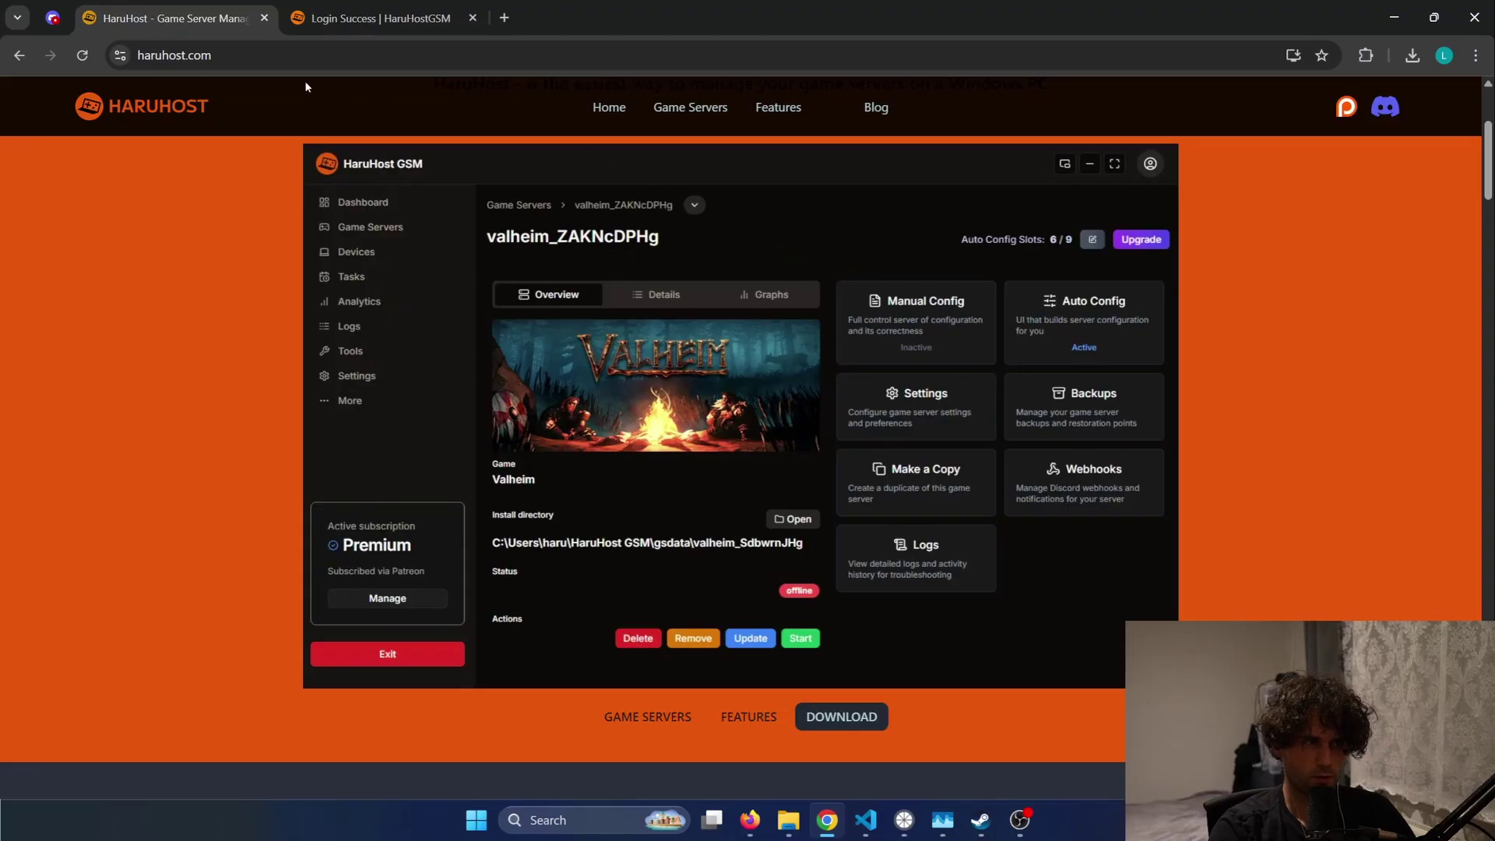
Step: Download and install HaruHostGSM from haruhost.com, and launch it from its desktop shortcut
{"action": "left_click", "coordinate": [848, 720]}
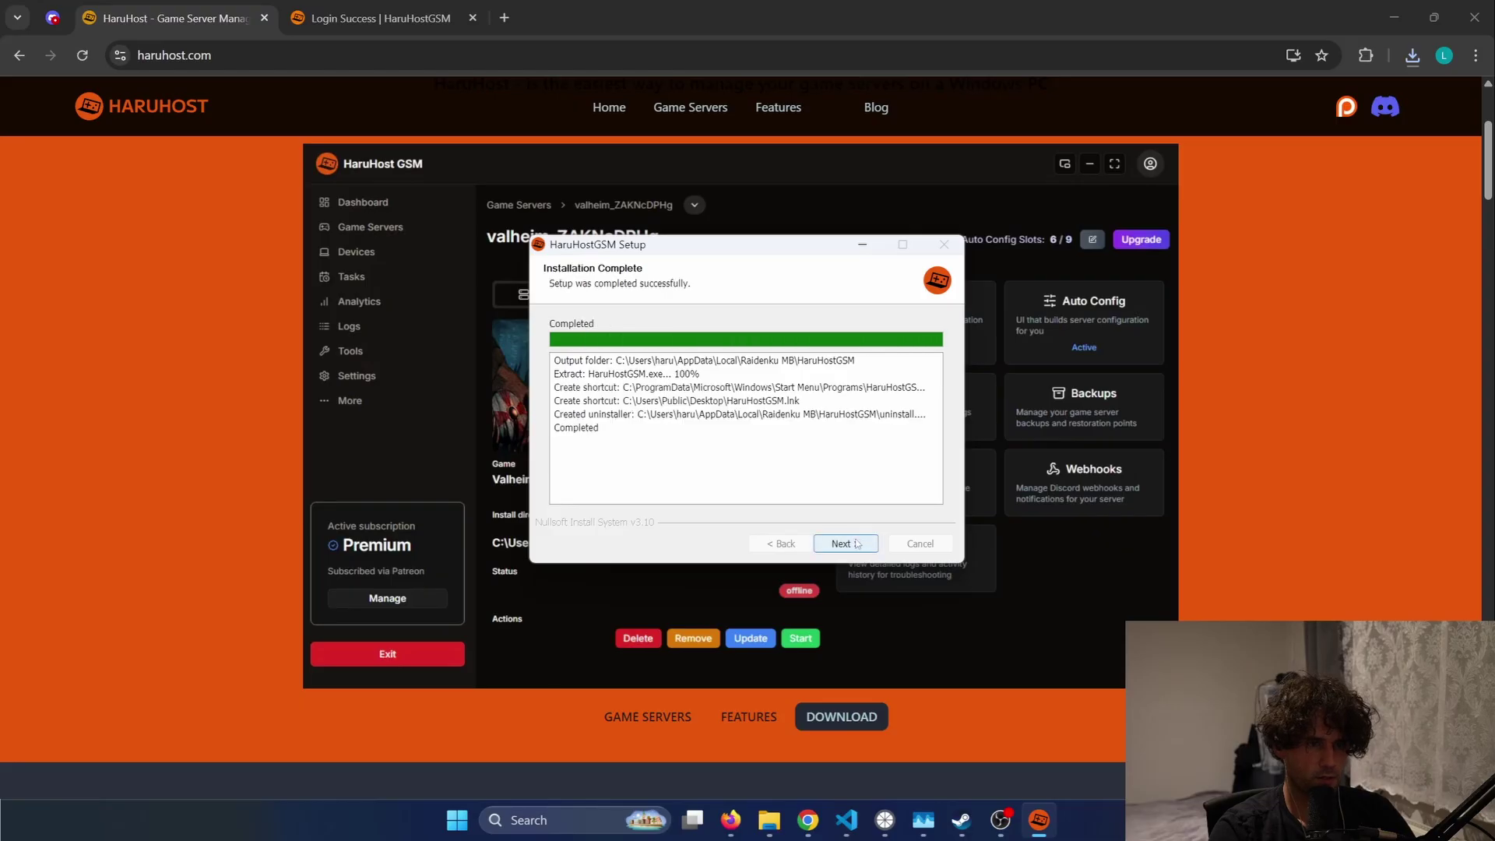
{"action": "left_click", "coordinate": [856, 543]}
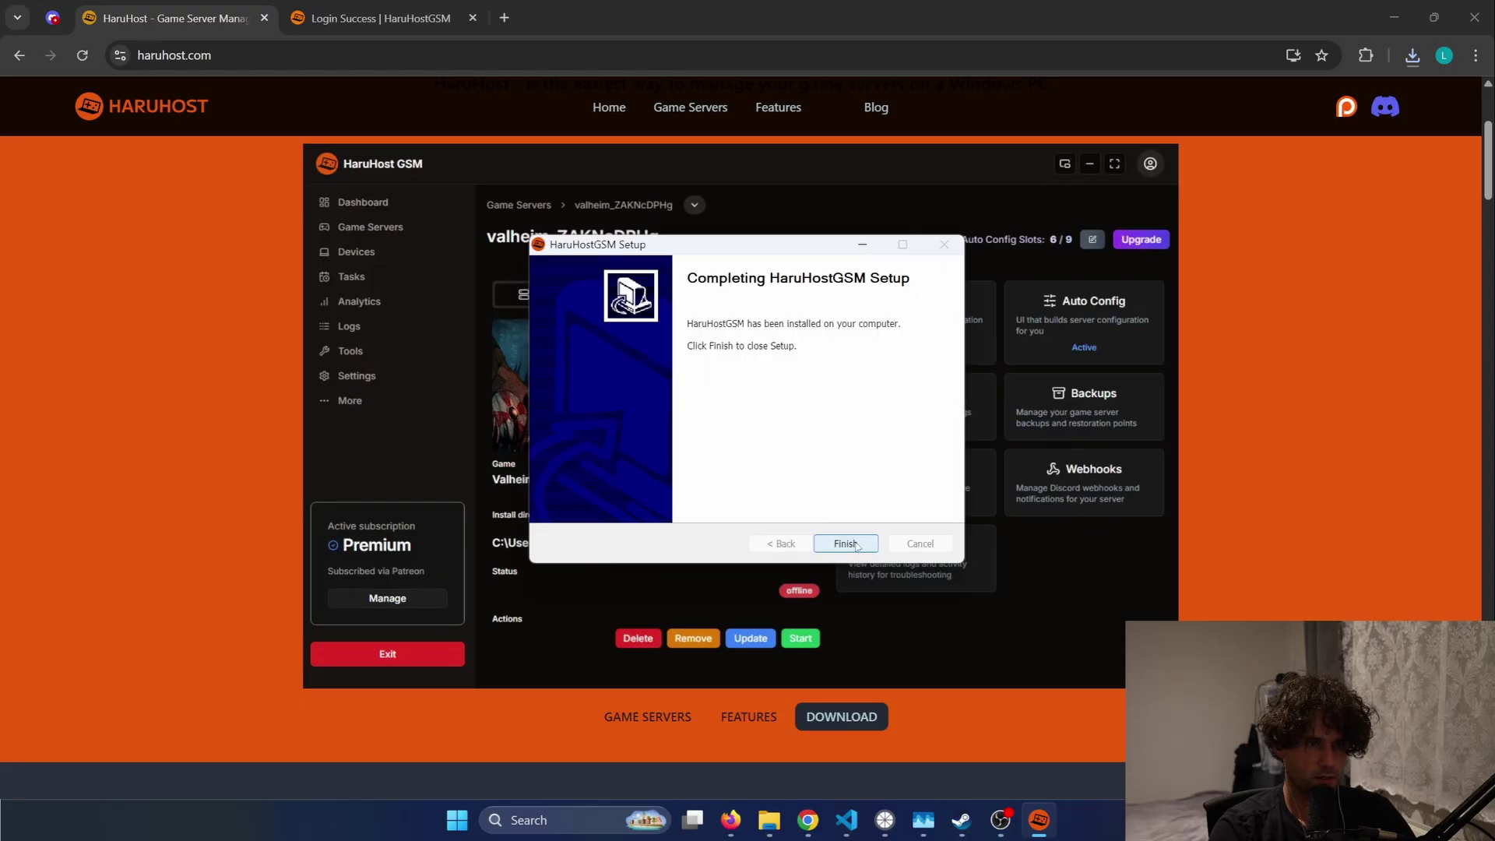
{"action": "left_click", "coordinate": [856, 543]}
{"action": "key", "text": "super+d"}
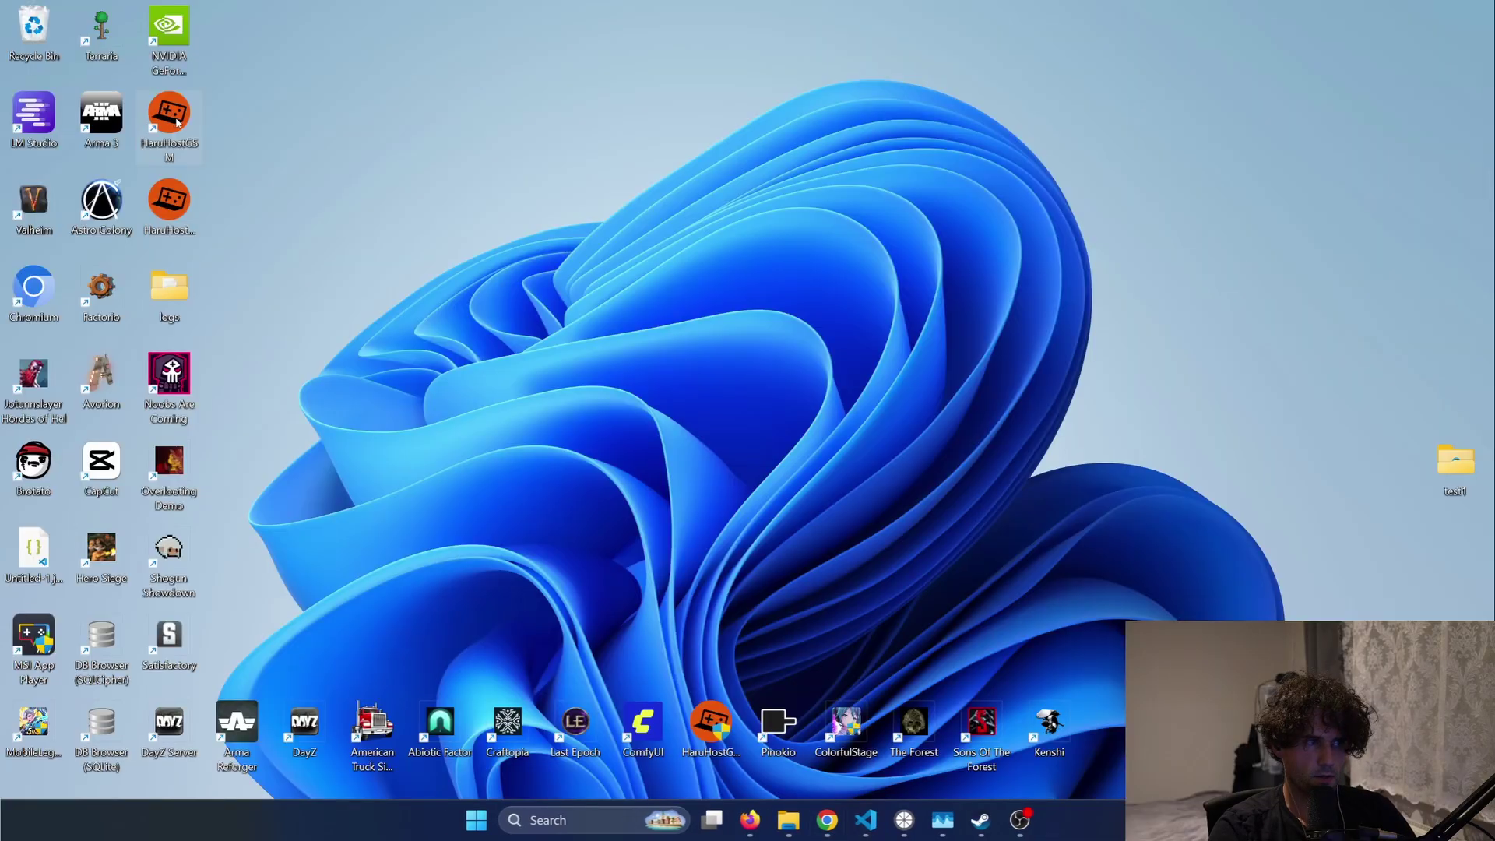
{"action": "double_click", "coordinate": [171, 117]}
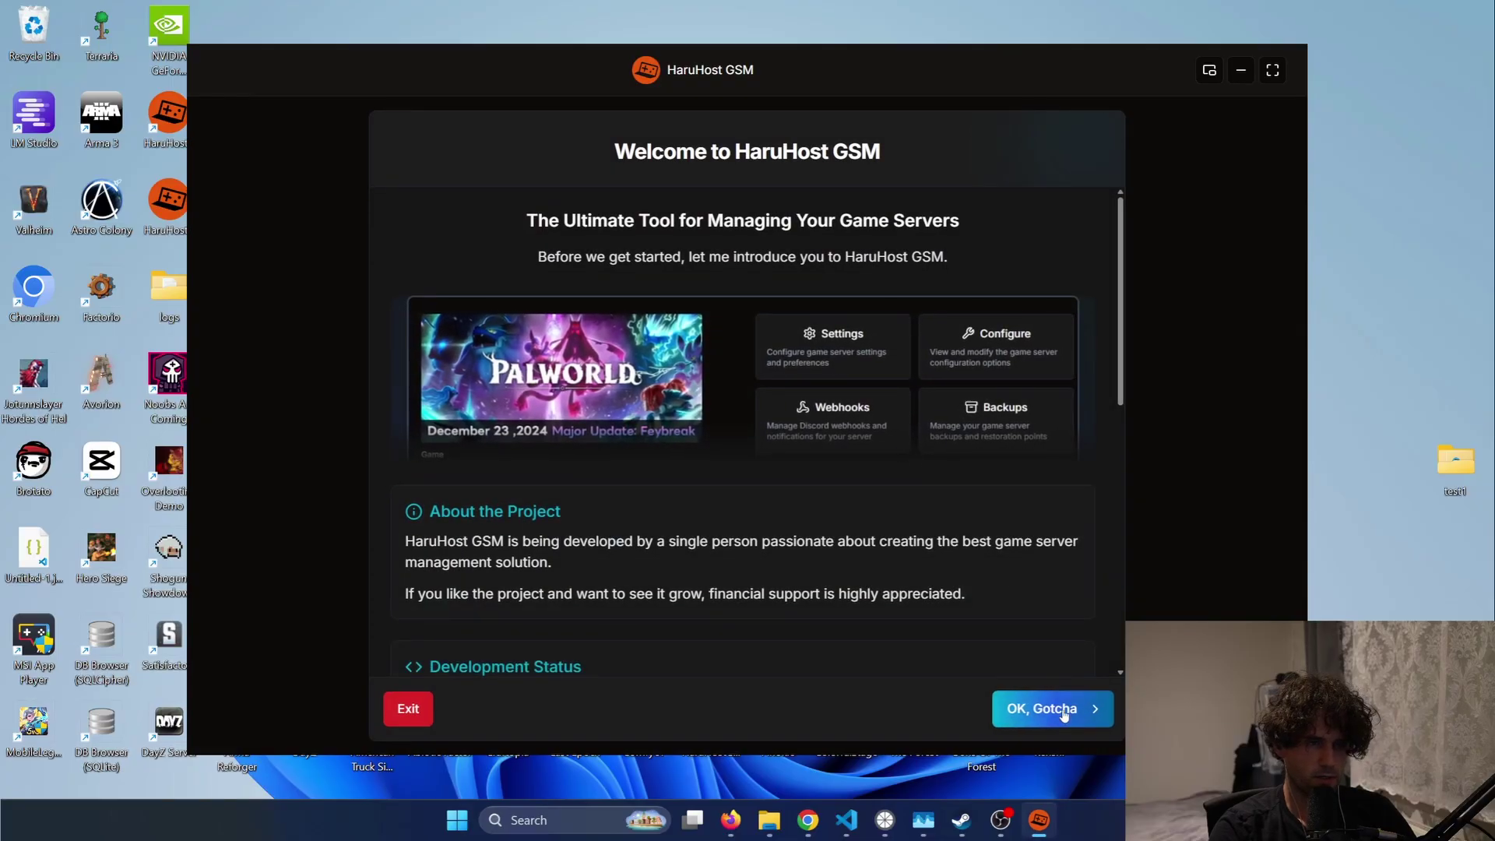
Step: Accept the welcome notice and Terms of Service, and allow HaruHostGSM to access the Patreon account for login
{"action": "left_click", "coordinate": [1063, 710]}
{"action": "scroll", "coordinate": [1061, 487], "scroll_direction": "down", "scroll_amount": 15}
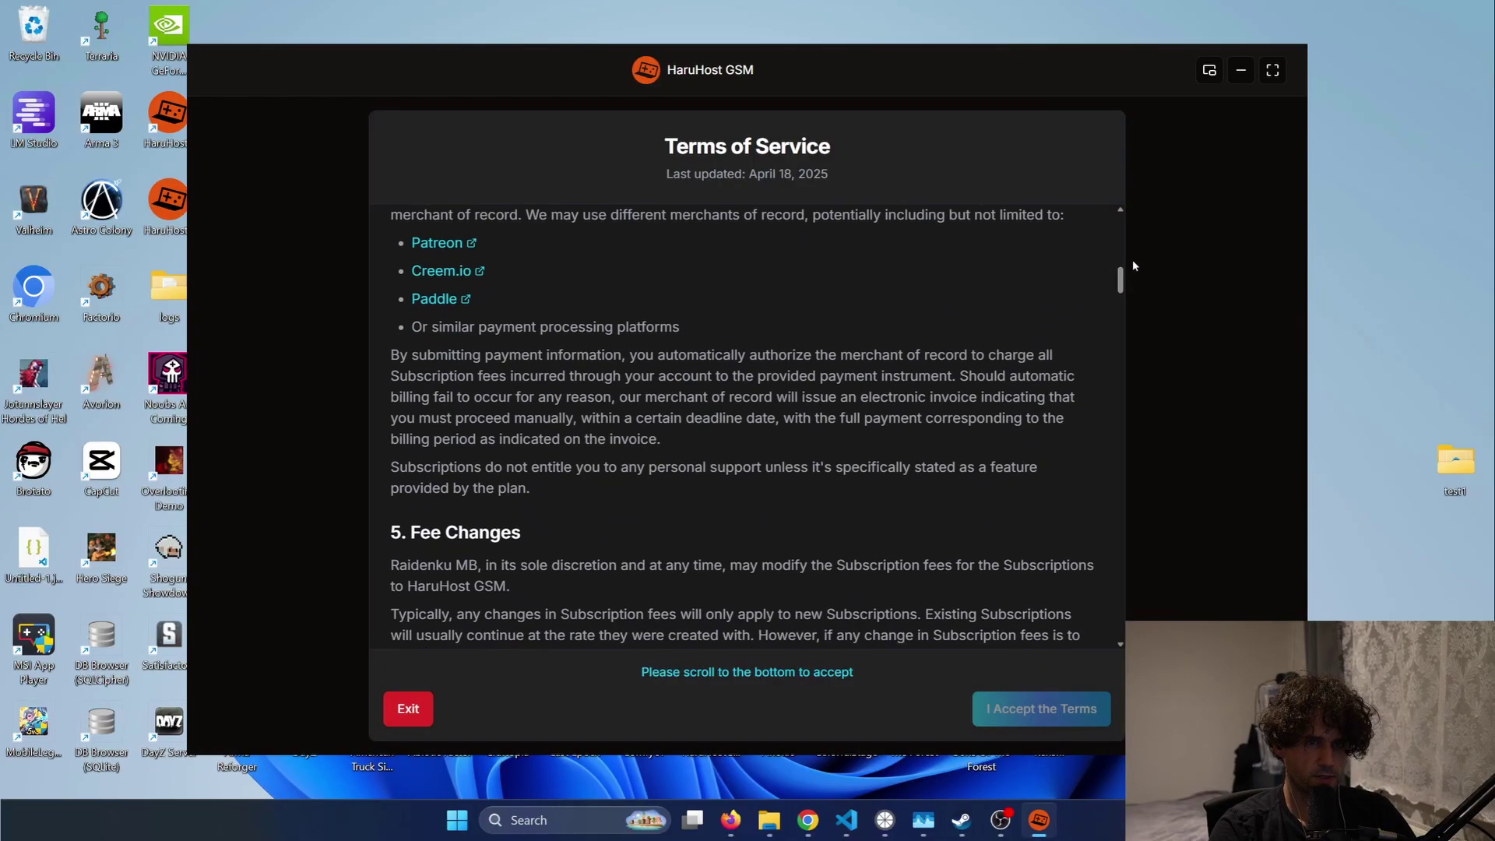
{"action": "scroll", "coordinate": [1107, 495], "scroll_direction": "down", "scroll_amount": 10}
{"action": "left_click", "coordinate": [1070, 708]}
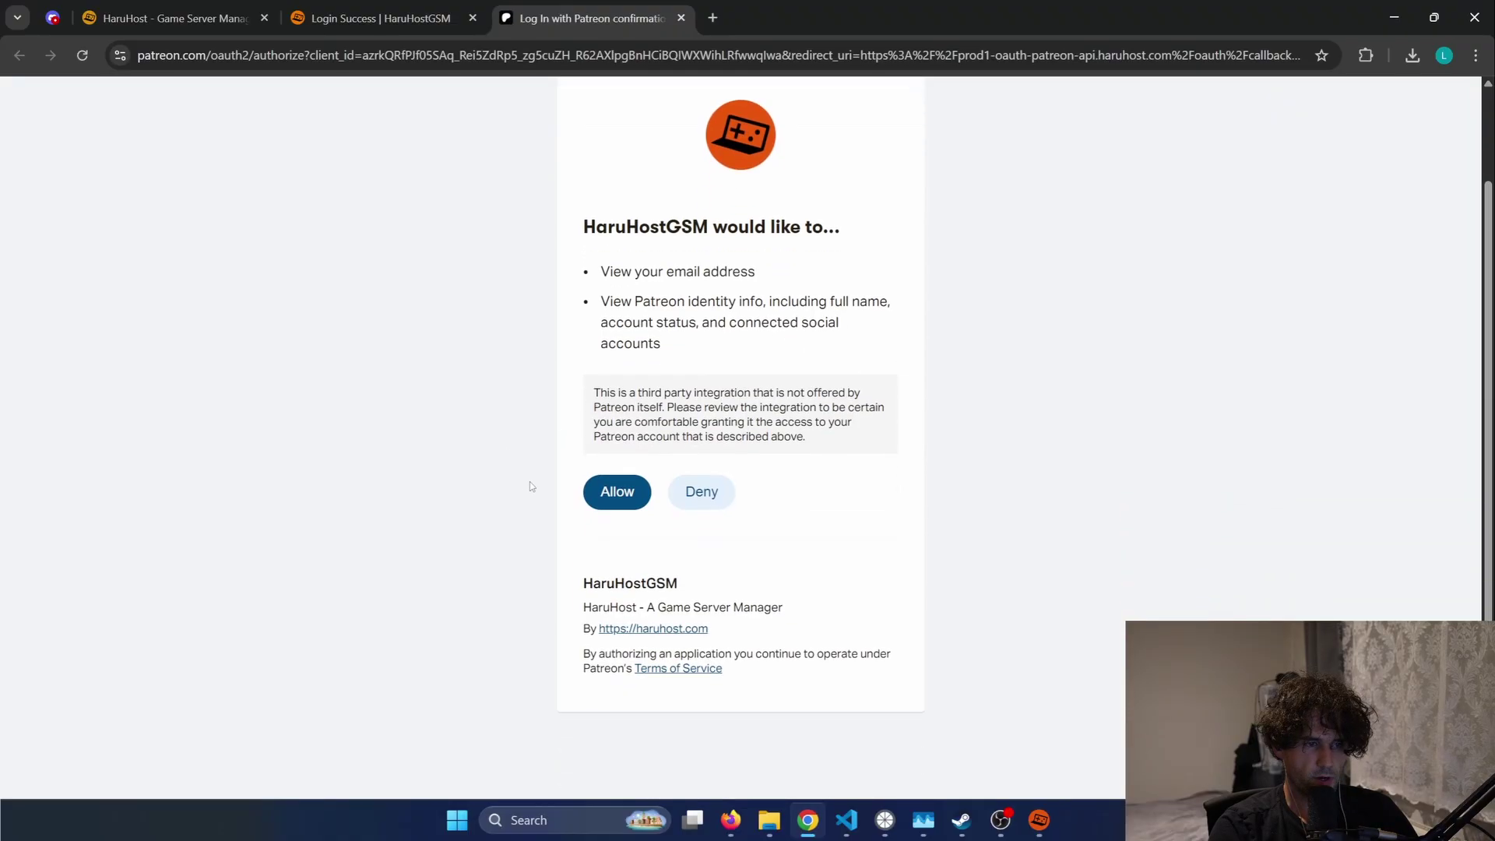
{"action": "left_click", "coordinate": [617, 499]}
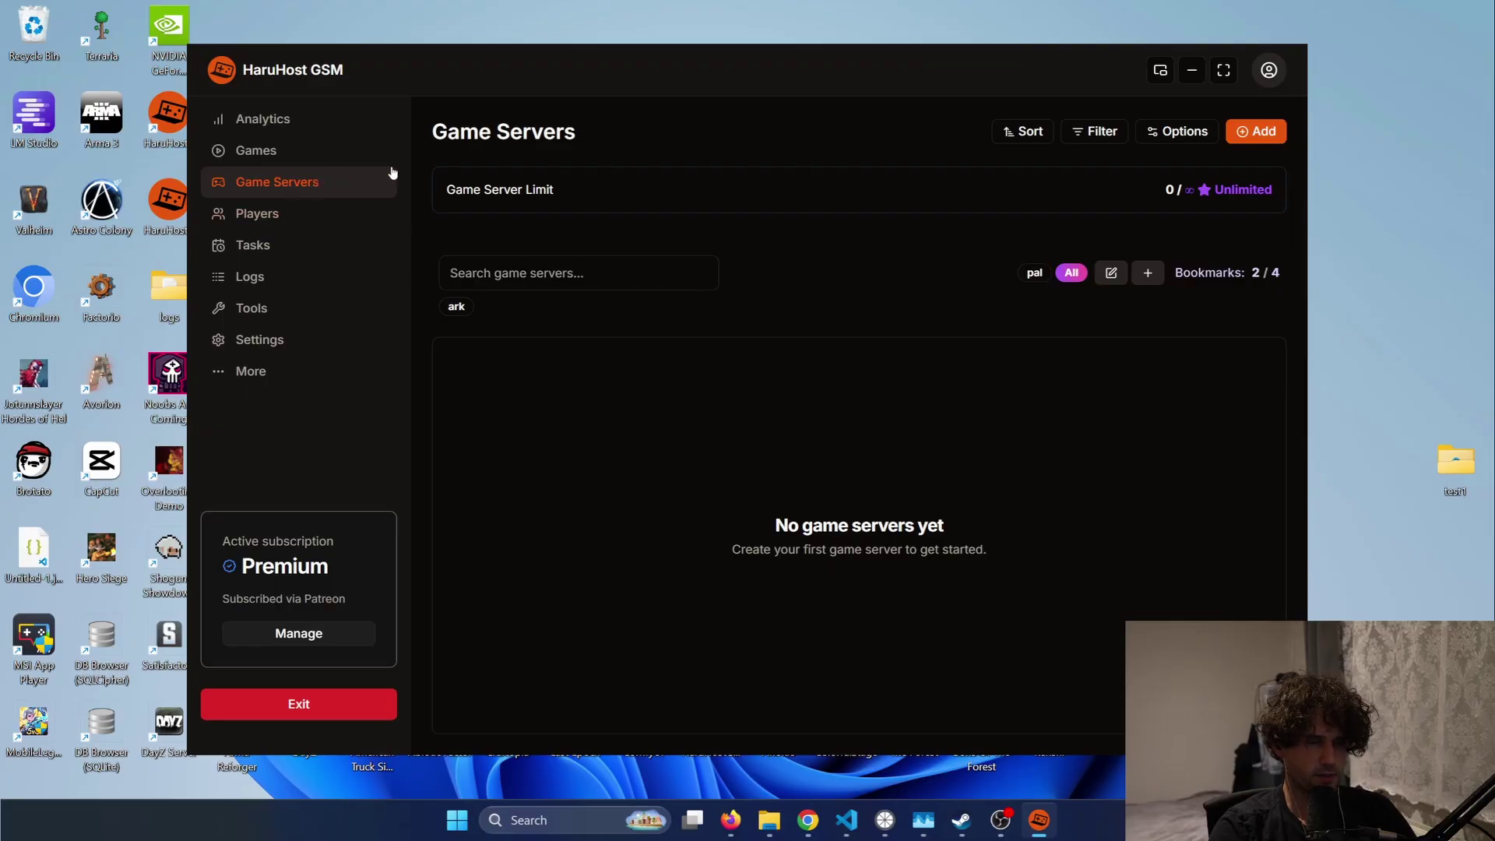
Step: Start a new game server and choose Valheim as its game by searching for "va"
{"action": "left_click", "coordinate": [1257, 135]}
{"action": "left_click", "coordinate": [891, 434]}
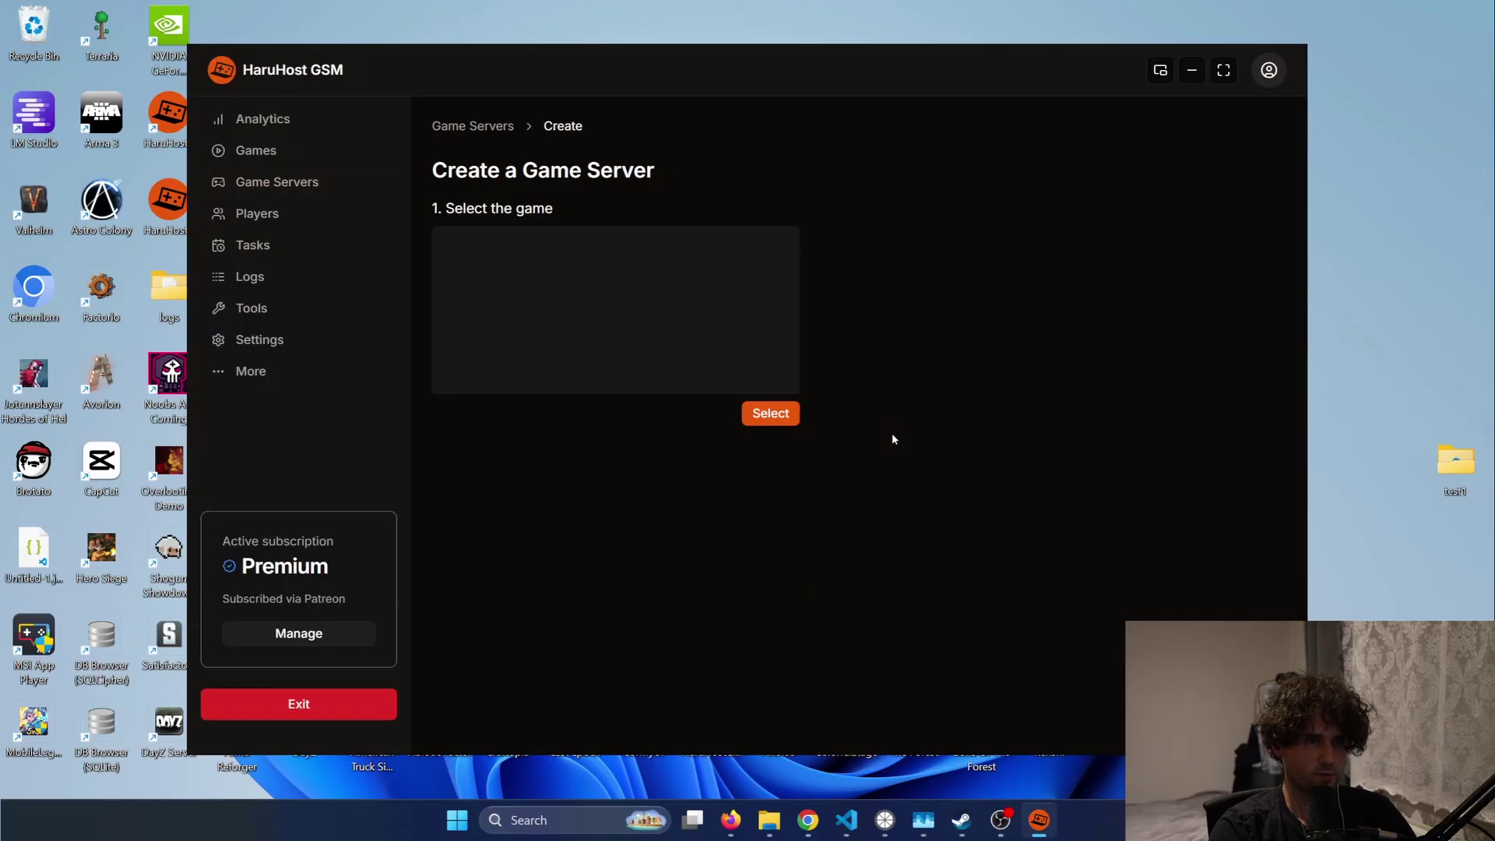
{"action": "left_click", "coordinate": [773, 413]}
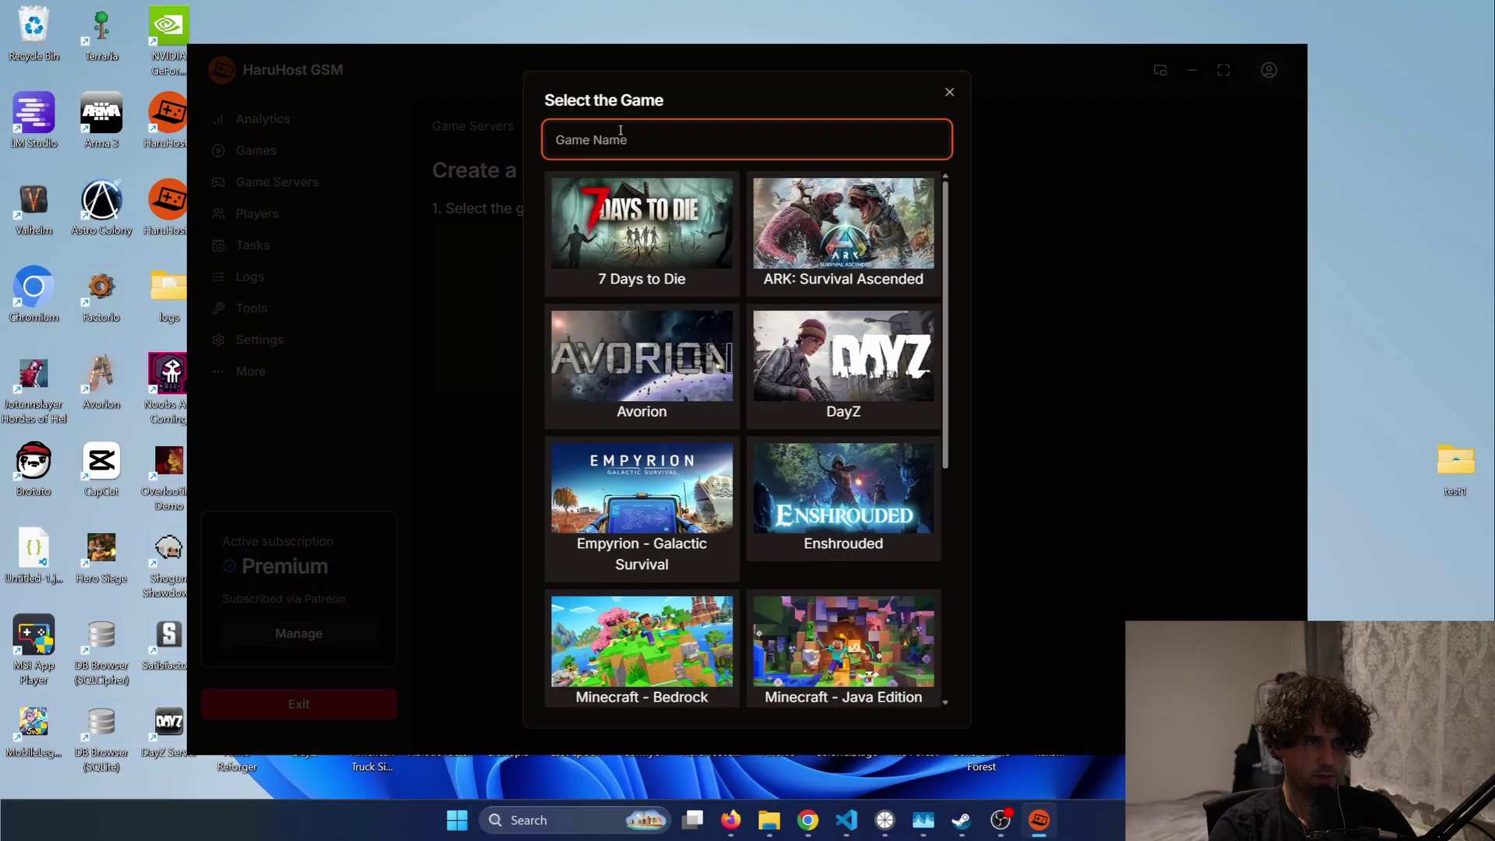
{"action": "type", "text": "va"}
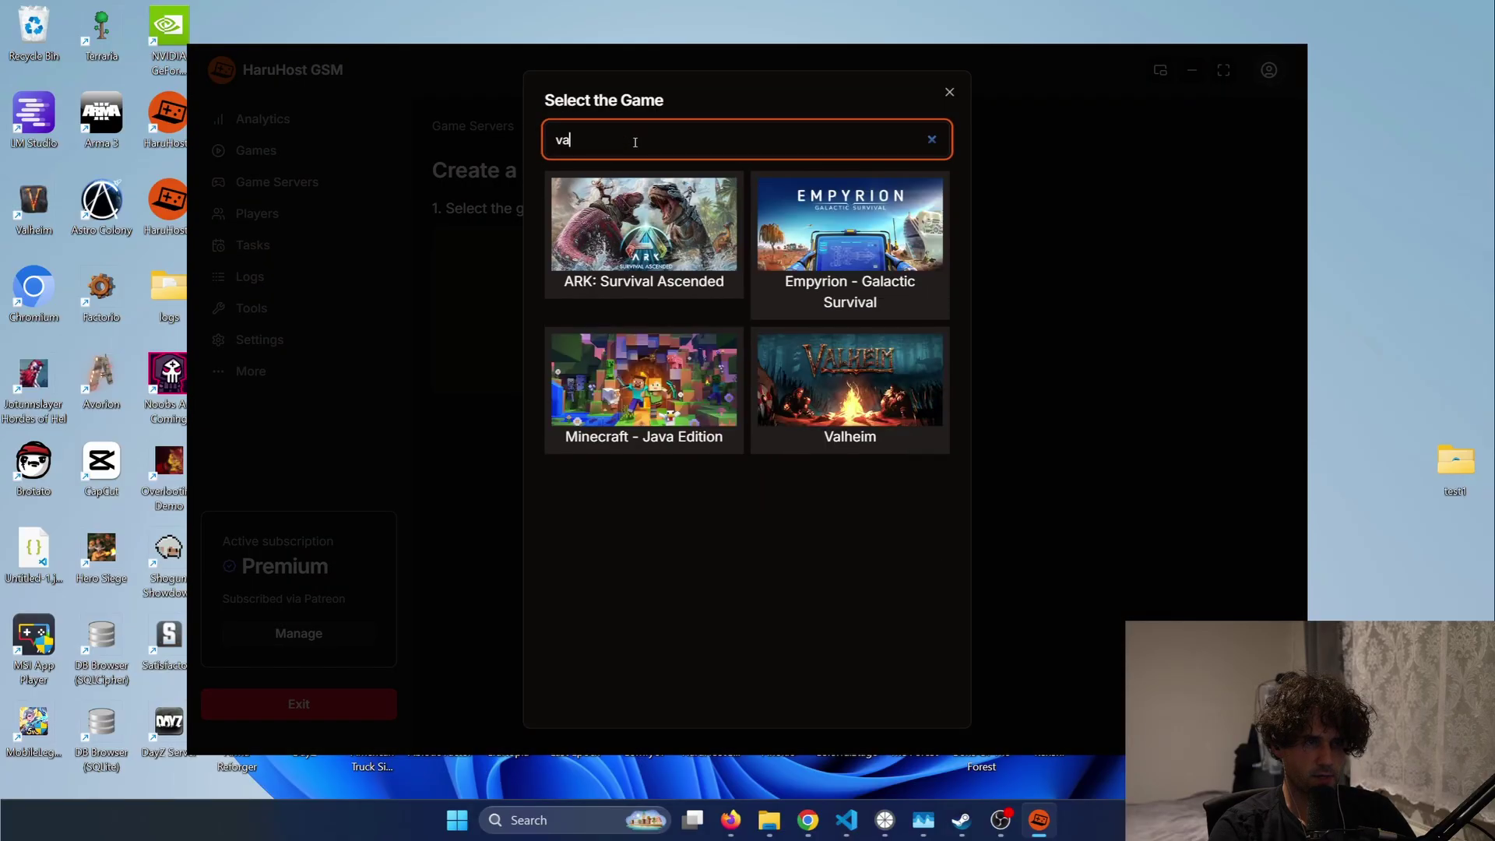
{"action": "left_click", "coordinate": [847, 408]}
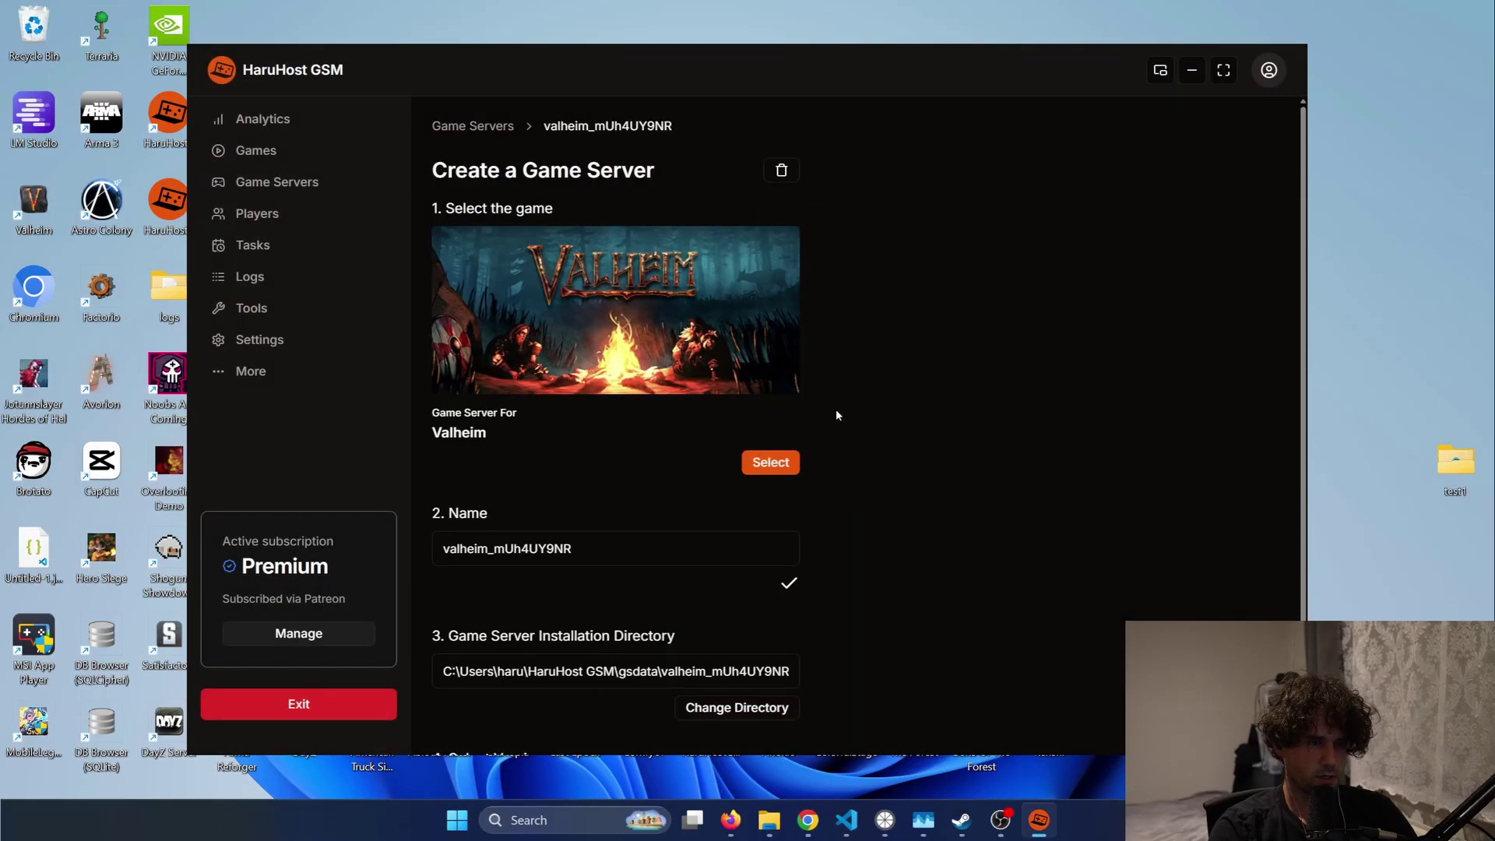
Step: Try the public-test version for the Valheim server and inspect its Steam beta name and beta password fields
{"action": "scroll", "coordinate": [833, 406], "scroll_direction": "down", "scroll_amount": 1}
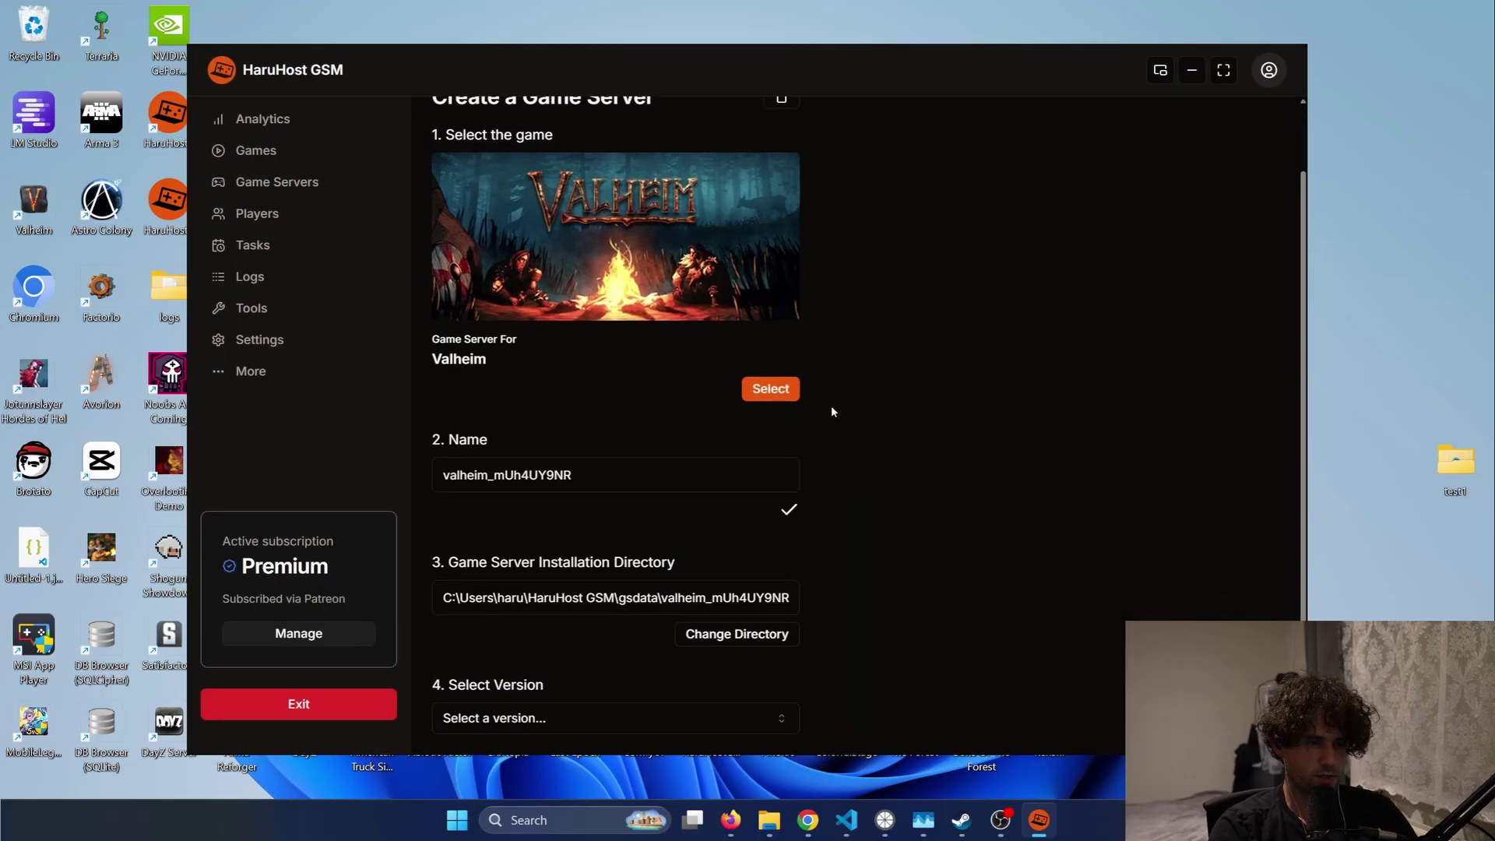
{"action": "left_click", "coordinate": [610, 599]}
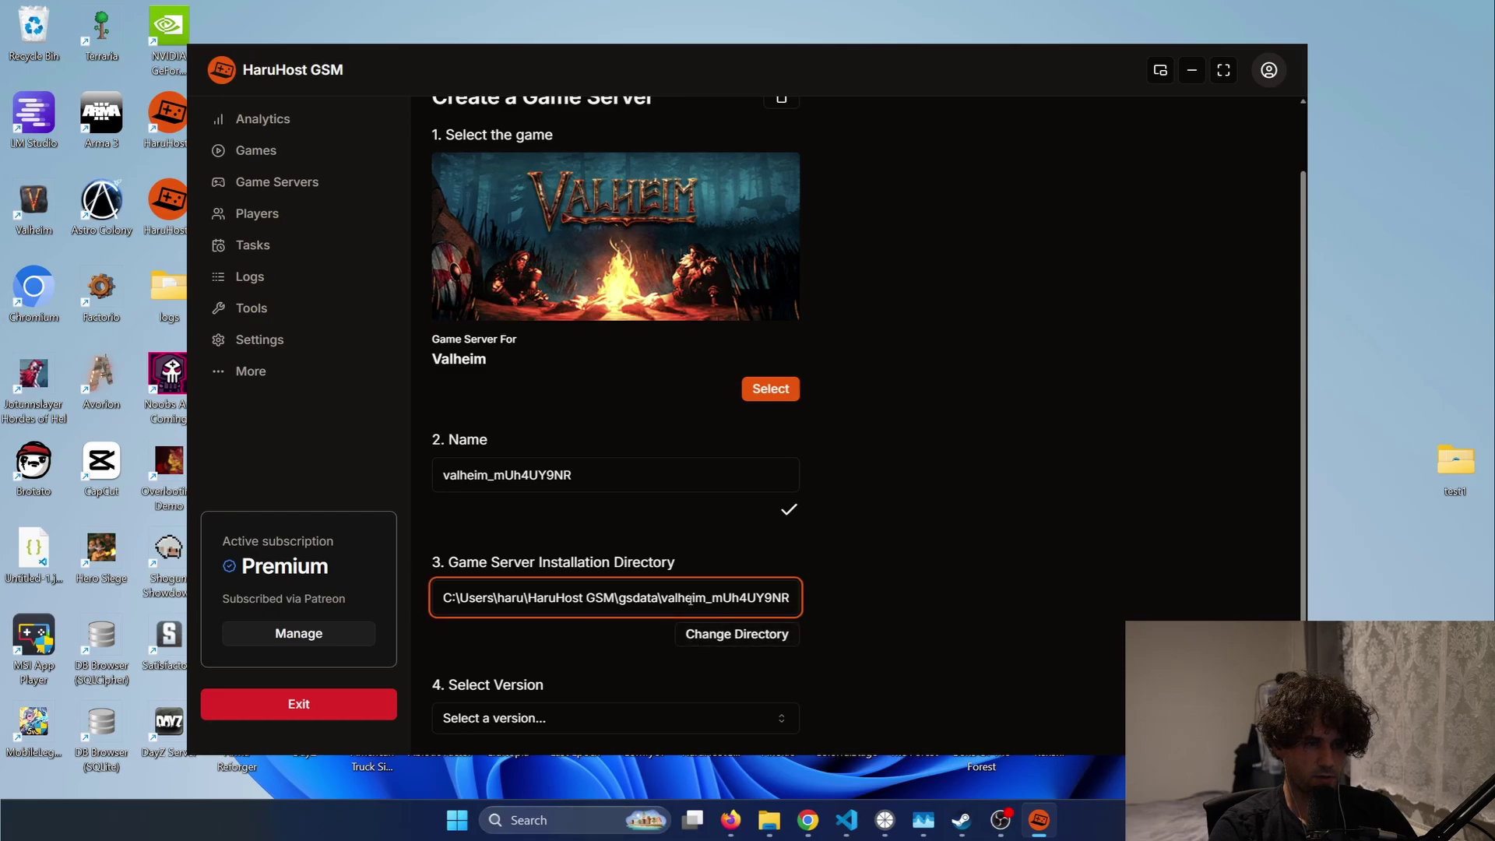
{"action": "left_click", "coordinate": [737, 707]}
{"action": "left_click", "coordinate": [552, 717]}
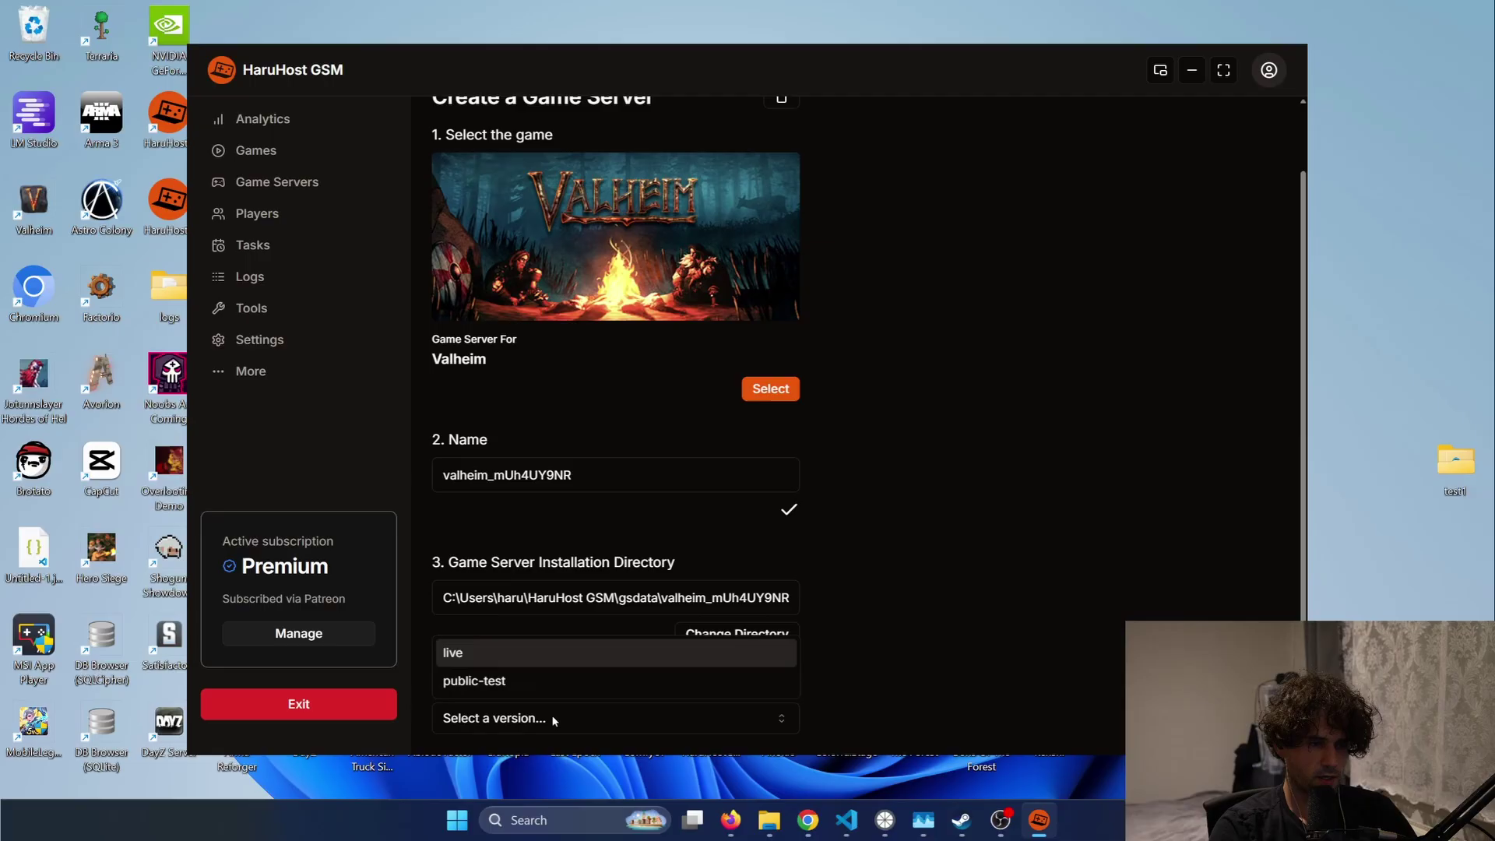
{"action": "left_click", "coordinate": [527, 681]}
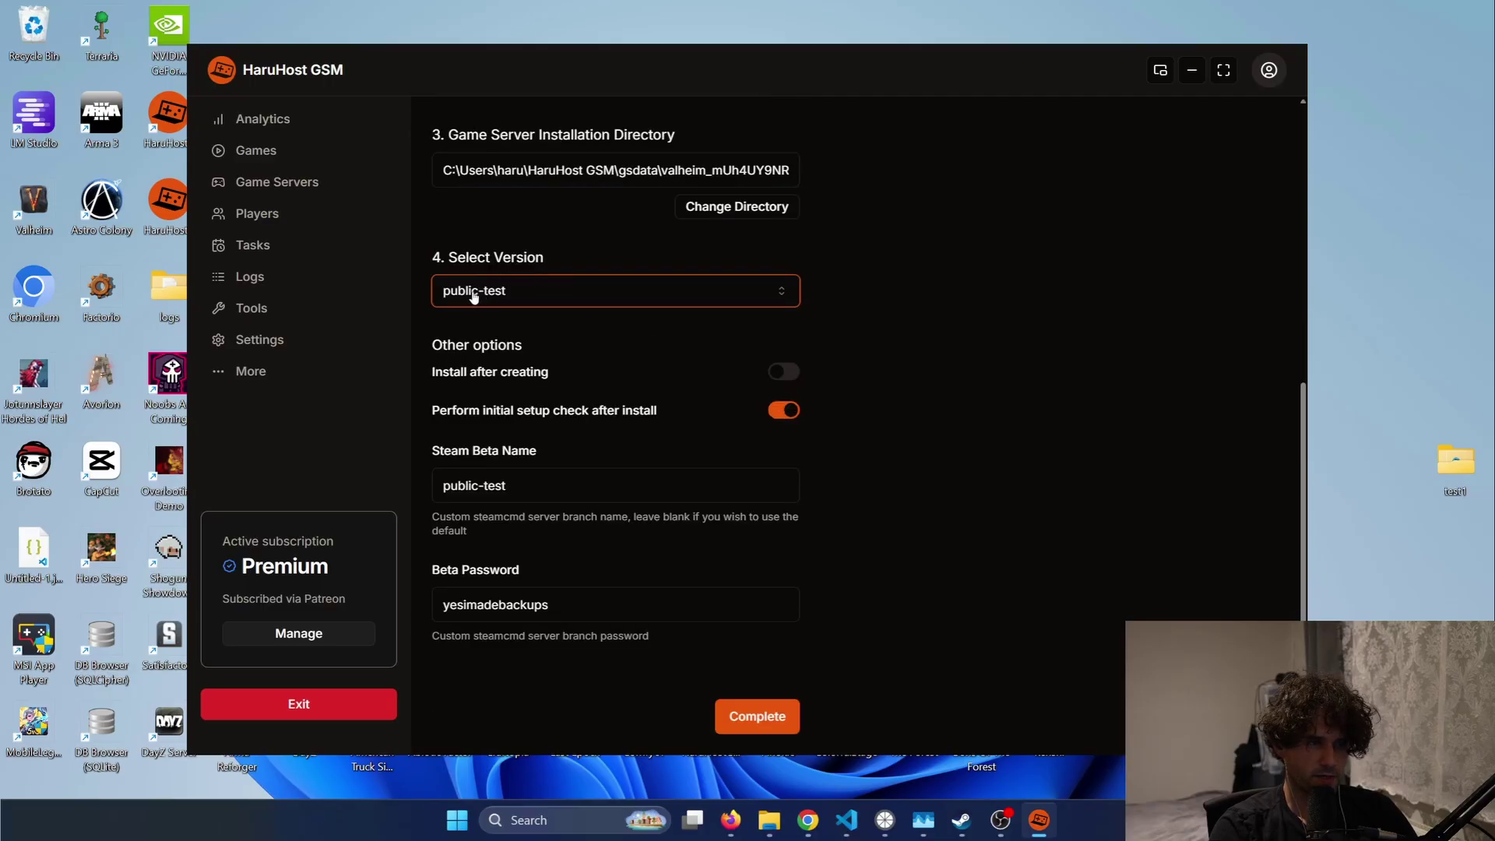
{"action": "left_click", "coordinate": [510, 483]}
{"action": "left_click", "coordinate": [557, 590]}
{"action": "left_click", "coordinate": [523, 487]}
{"action": "left_click", "coordinate": [570, 604]}
Step: Set the server version to live, enable installation after creating, and complete the Valheim server's creation
{"action": "left_click", "coordinate": [557, 291]}
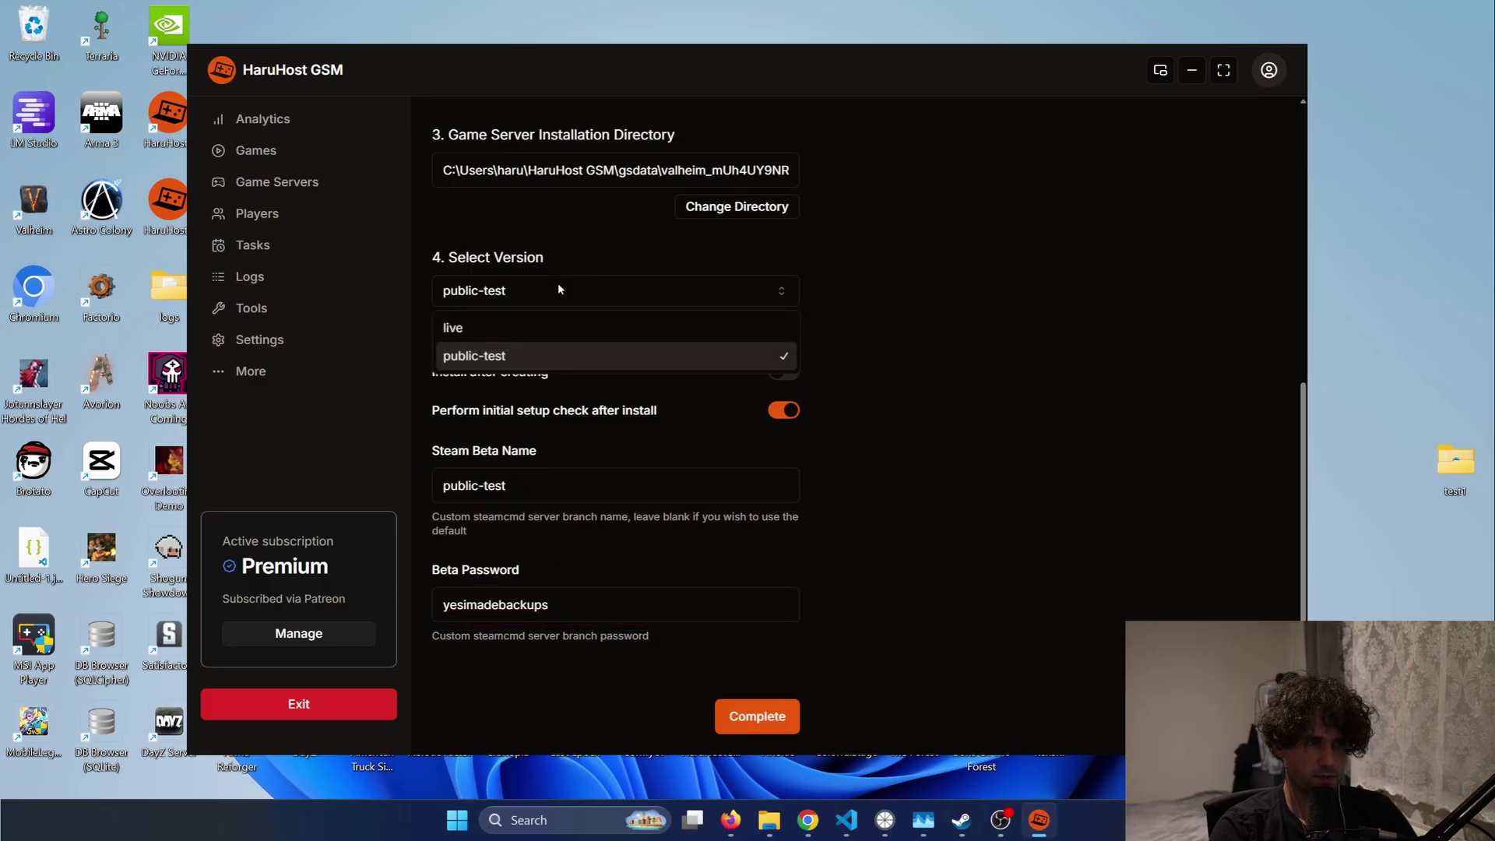
{"action": "left_click", "coordinate": [496, 328]}
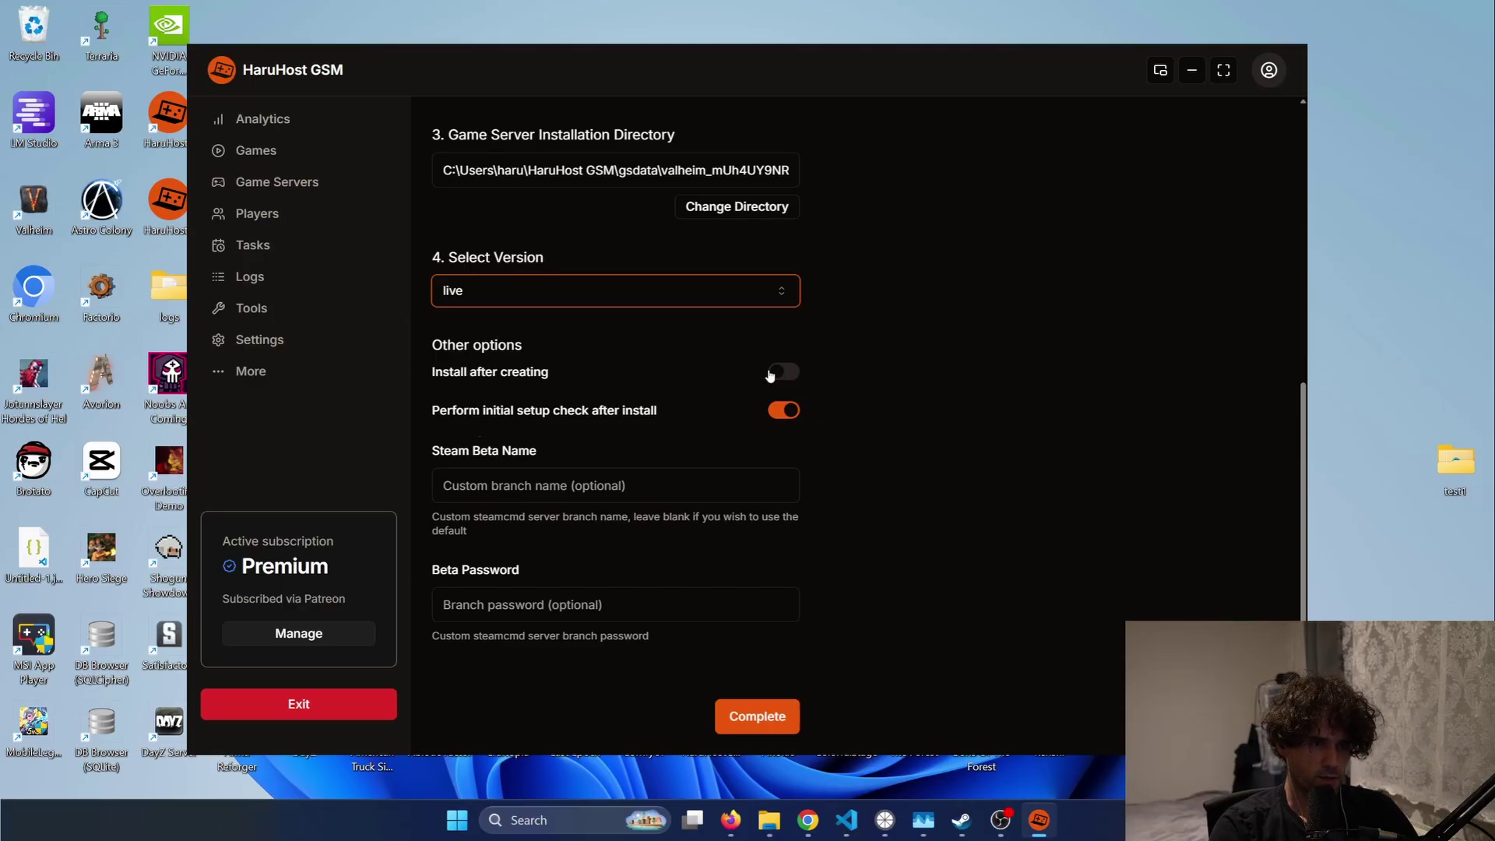
{"action": "left_click", "coordinate": [783, 371]}
{"action": "left_click", "coordinate": [761, 716]}
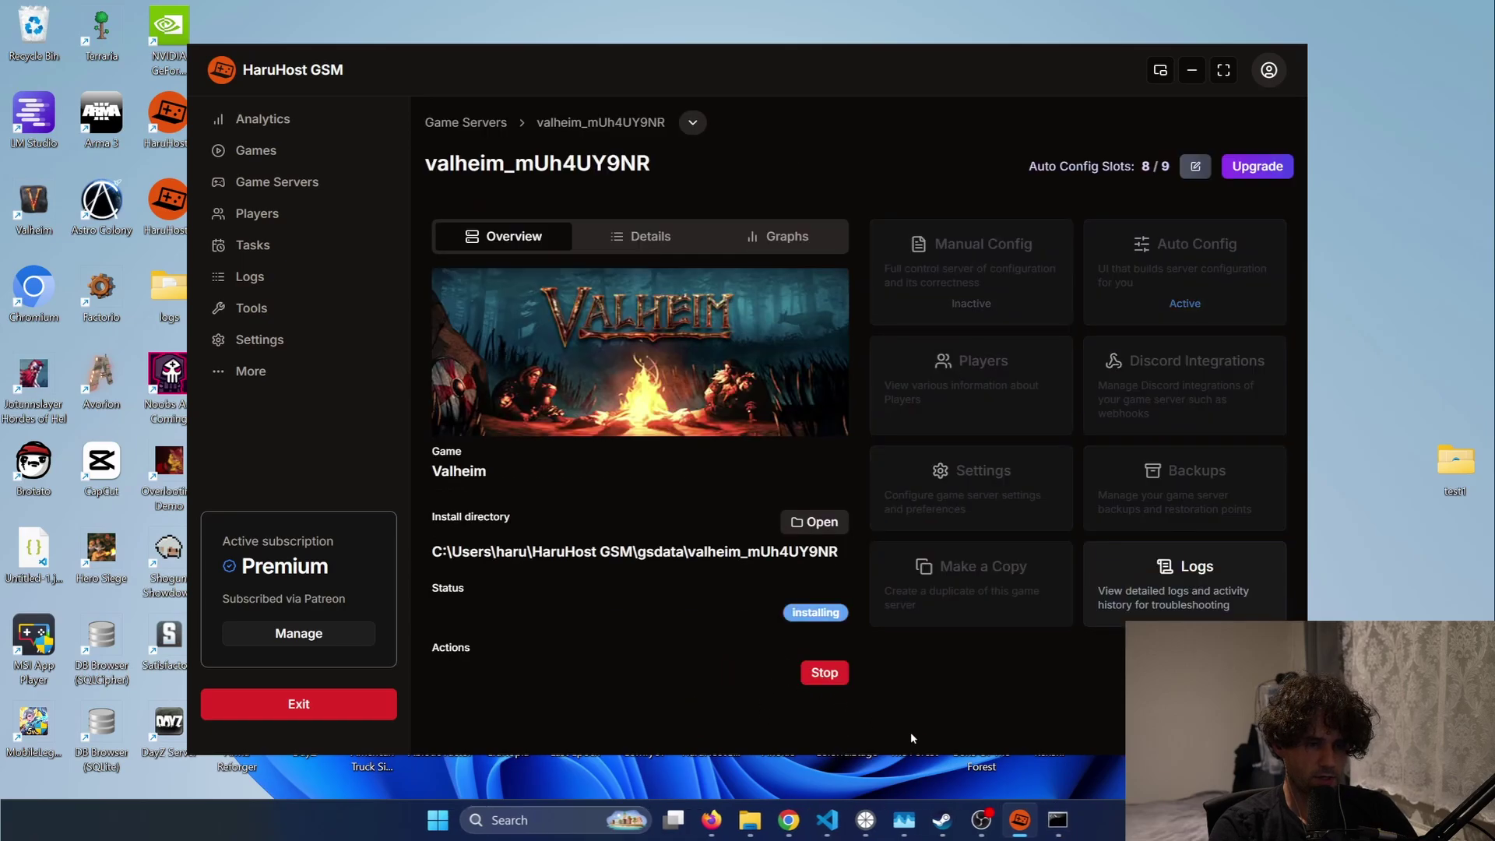
{"action": "left_click", "coordinate": [1057, 819]}
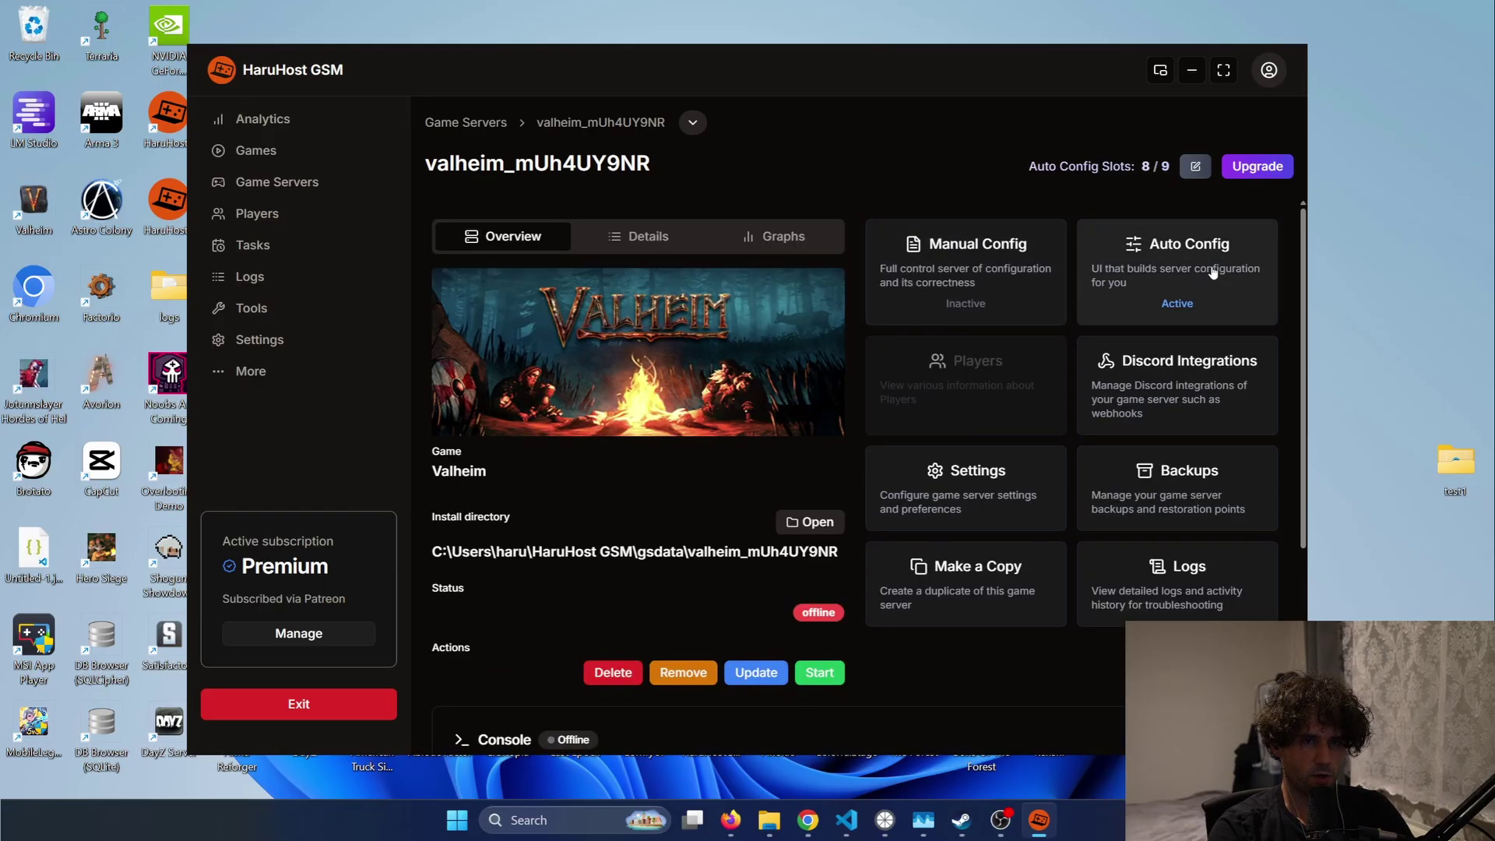
Step: Open the Thunderstore Mod Manager from the Valheim server's Auto Config
{"action": "left_click", "coordinate": [1157, 276]}
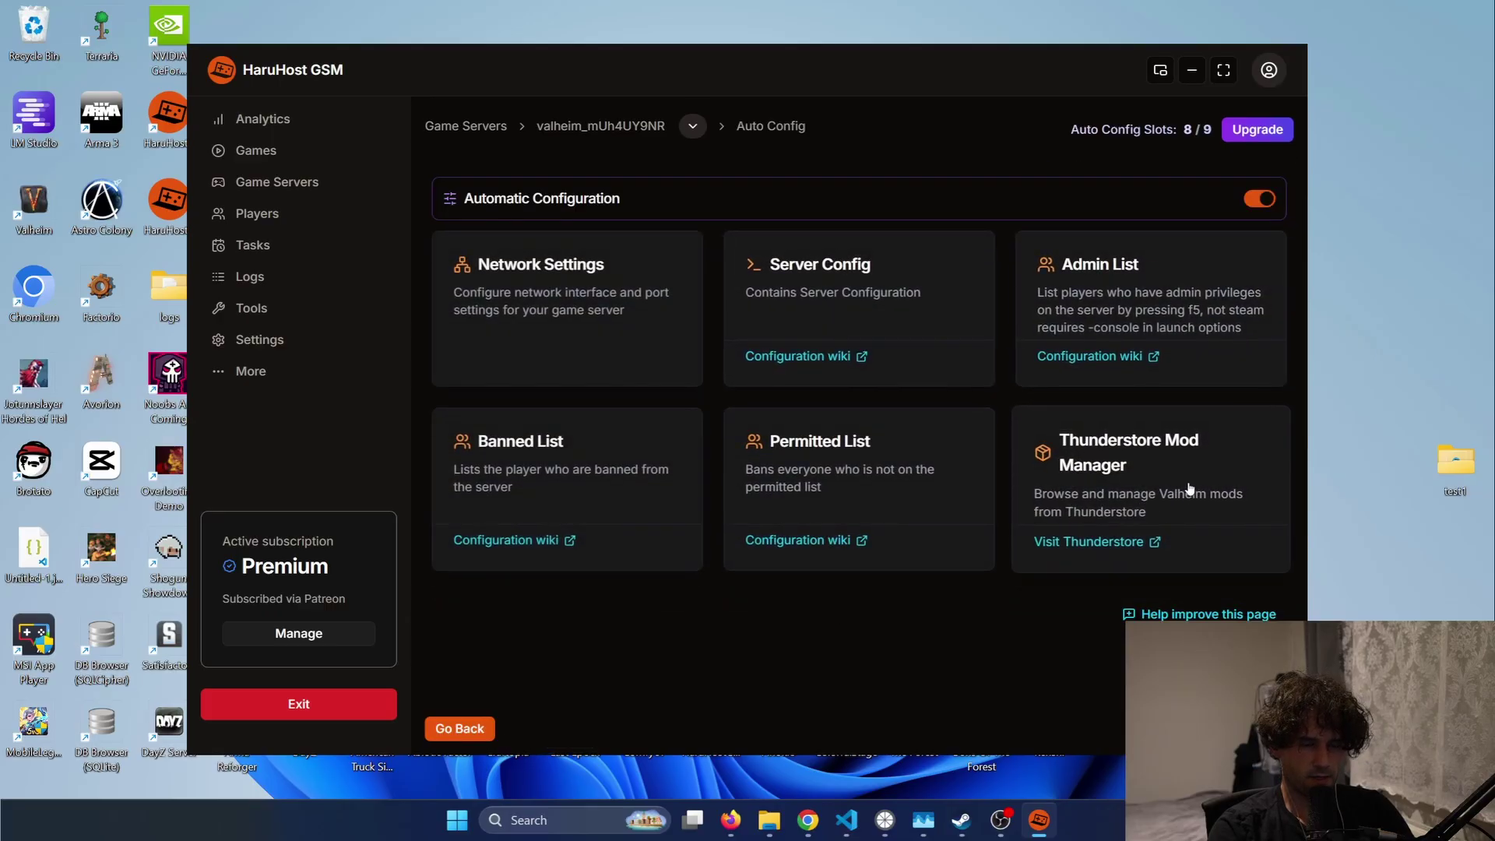
{"action": "left_click", "coordinate": [1157, 478]}
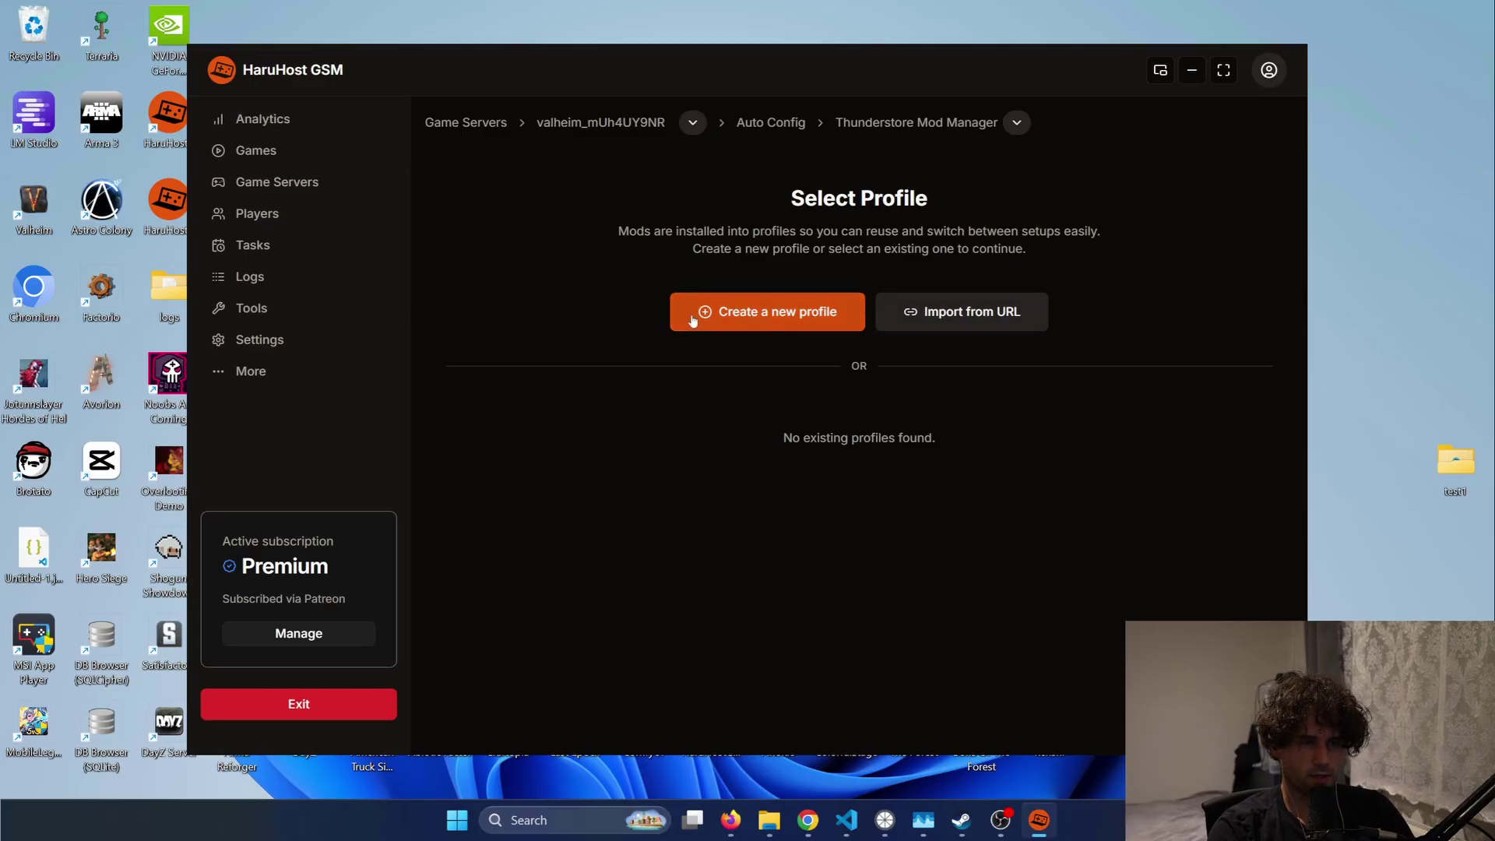
{"action": "left_click", "coordinate": [949, 318]}
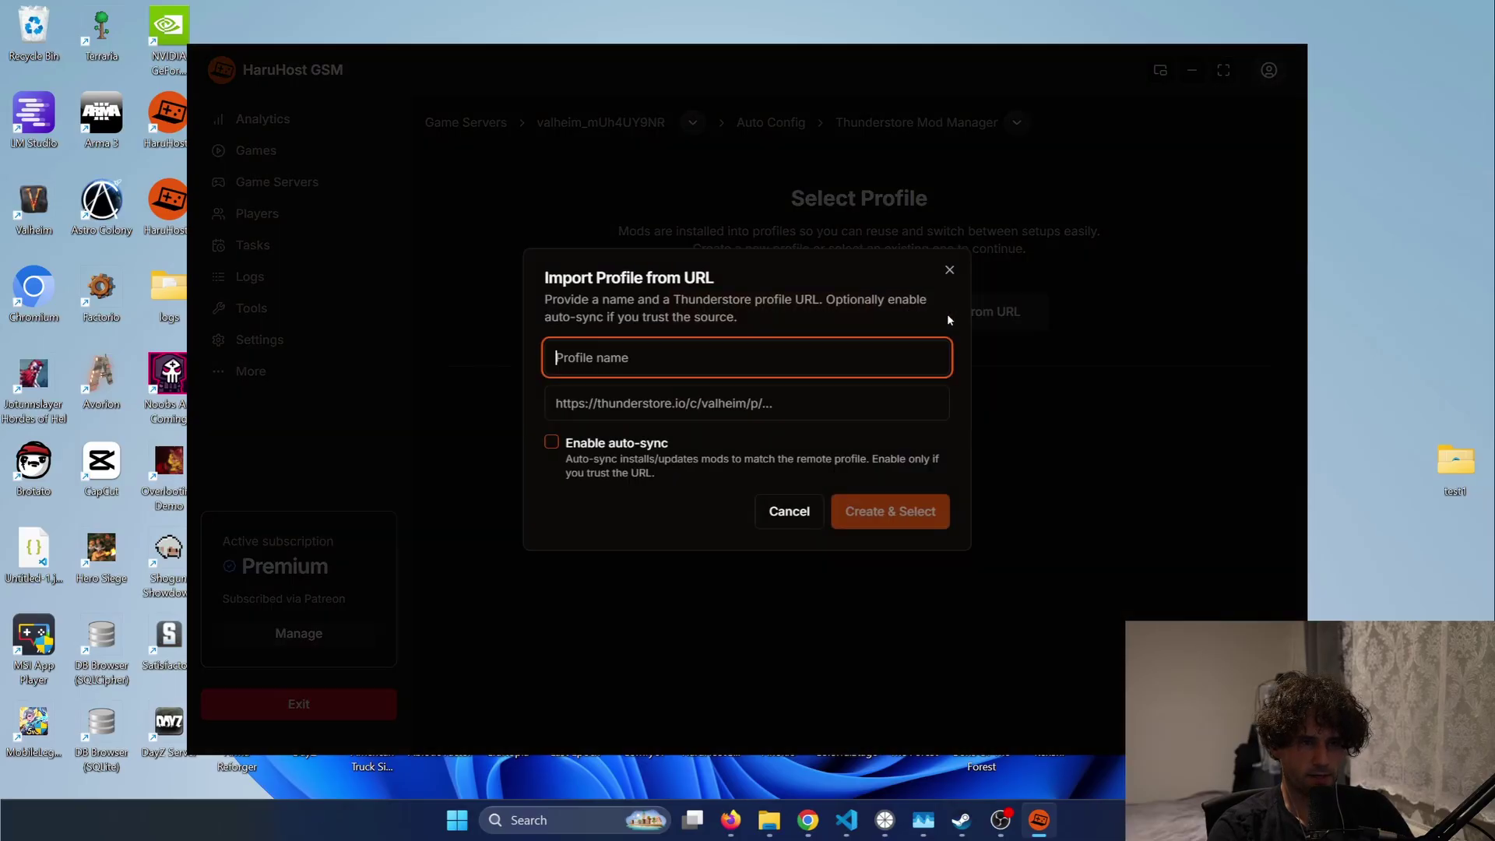
{"action": "left_click", "coordinate": [628, 408]}
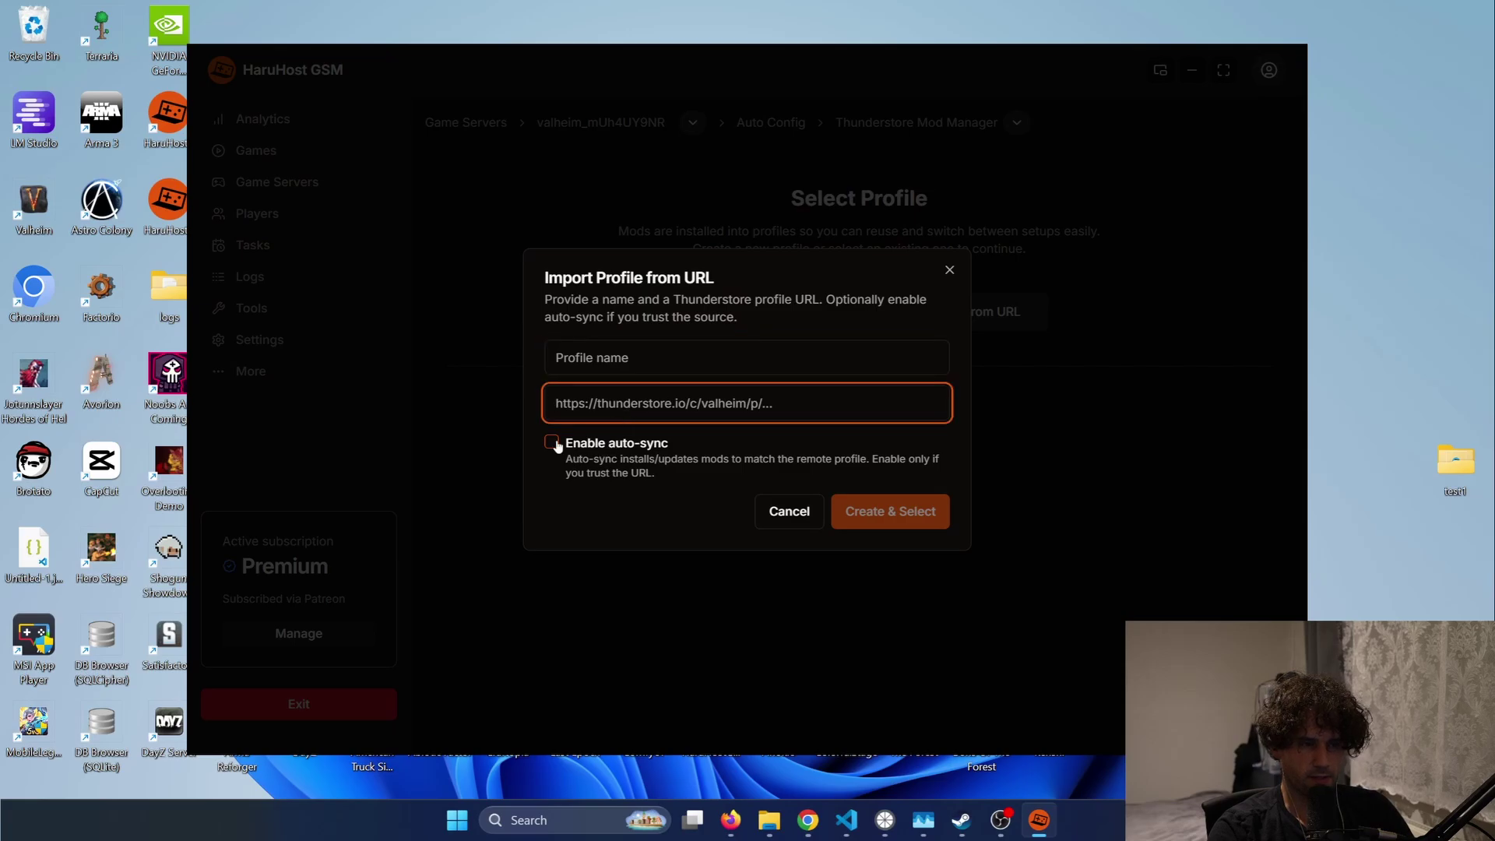
{"action": "left_click", "coordinate": [779, 512]}
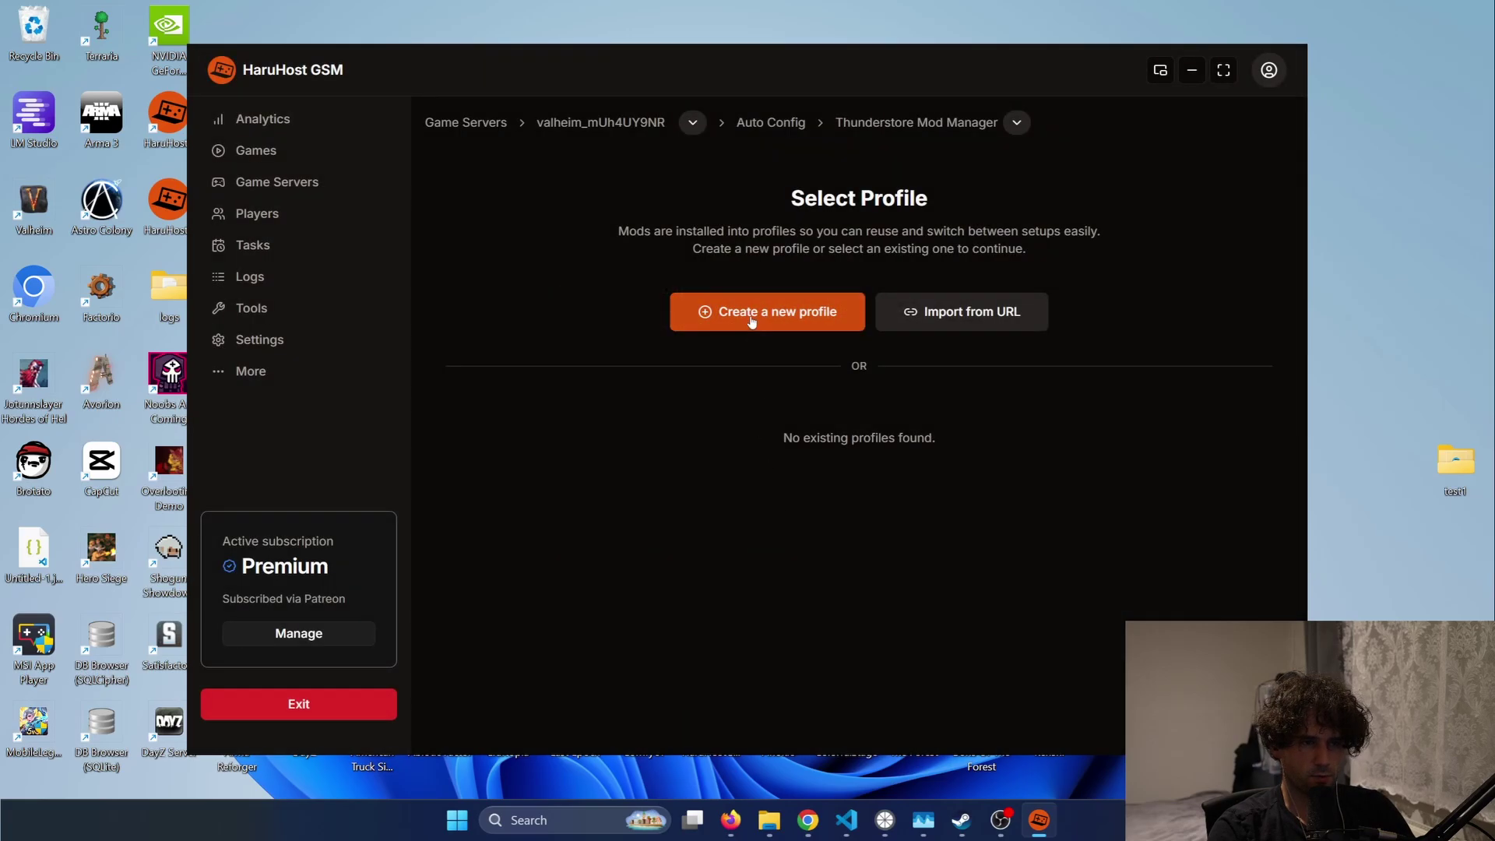
Step: Create and select a new mod profile named "local"
{"action": "left_click", "coordinate": [751, 321]}
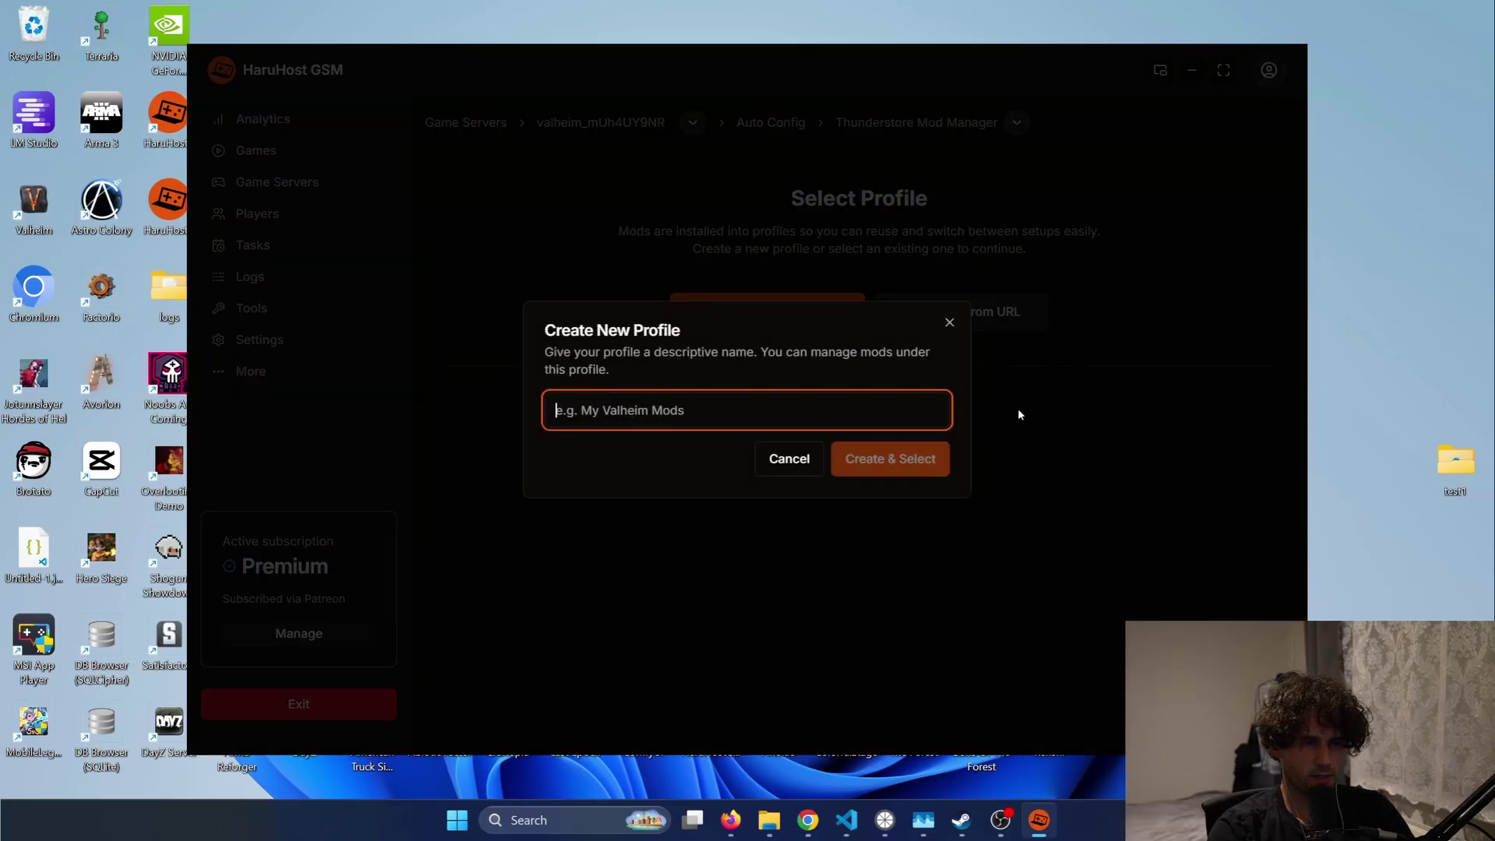
{"action": "type", "text": "local"}
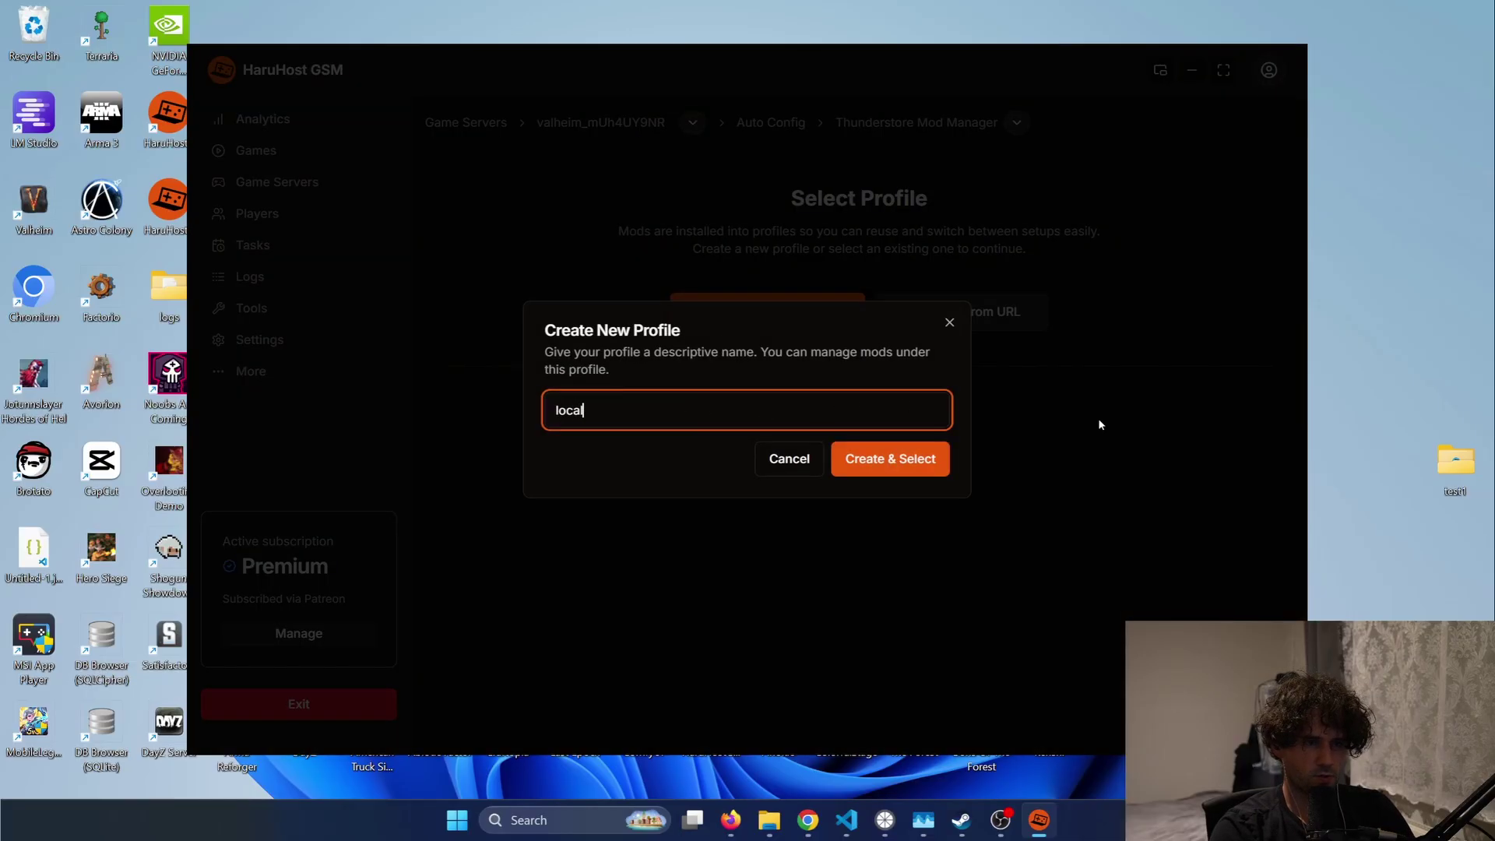
{"action": "left_click", "coordinate": [917, 461]}
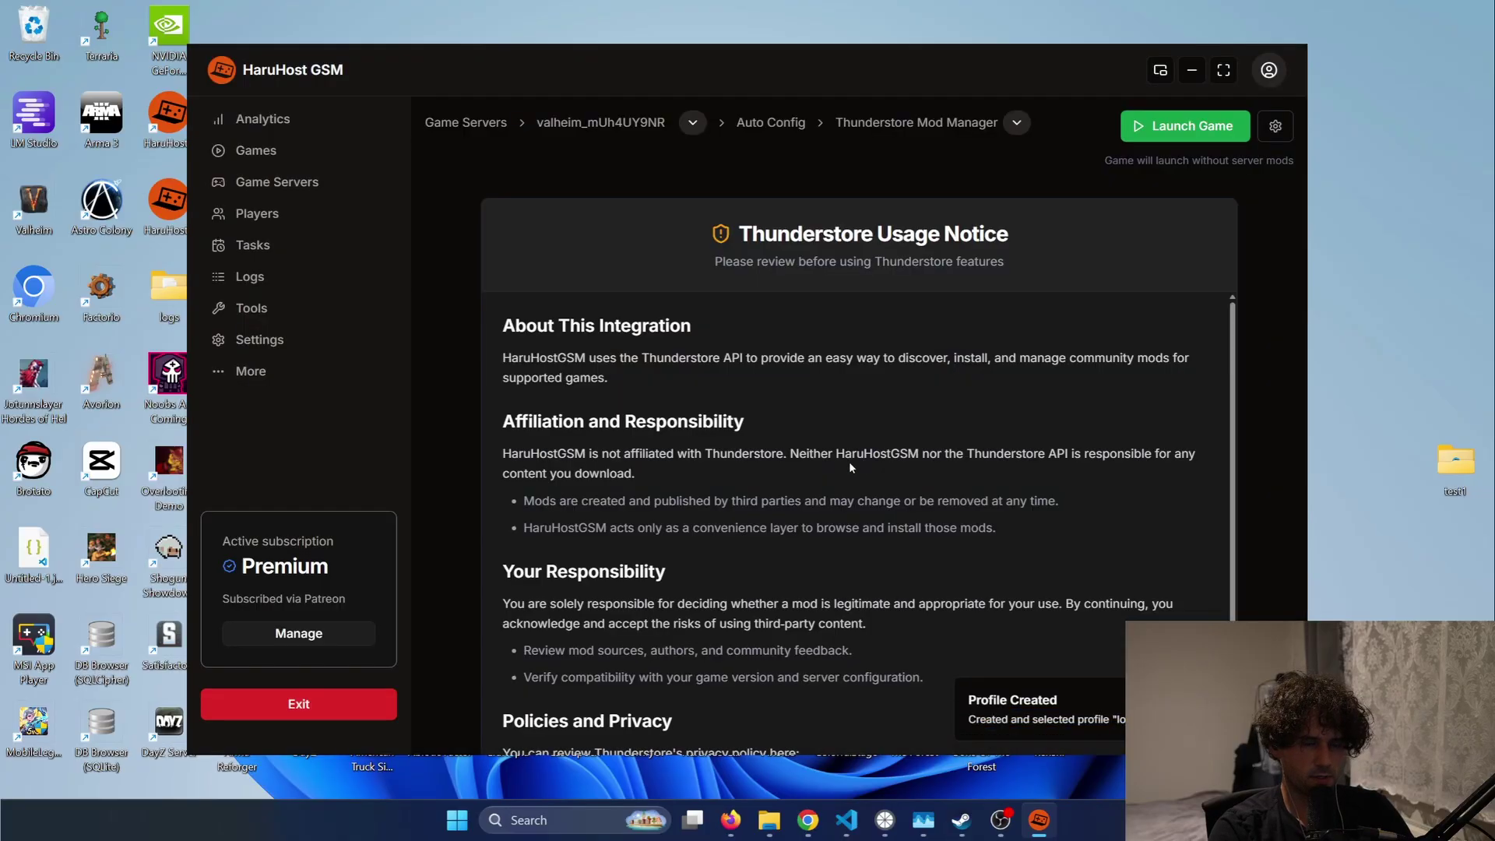
Step: Maximize the window, read the Thunderstore usage notice and accept it
{"action": "scroll", "coordinate": [849, 467], "scroll_direction": "down", "scroll_amount": 1}
{"action": "scroll", "coordinate": [895, 529], "scroll_direction": "up", "scroll_amount": 1}
{"action": "scroll", "coordinate": [837, 501], "scroll_direction": "down", "scroll_amount": 1}
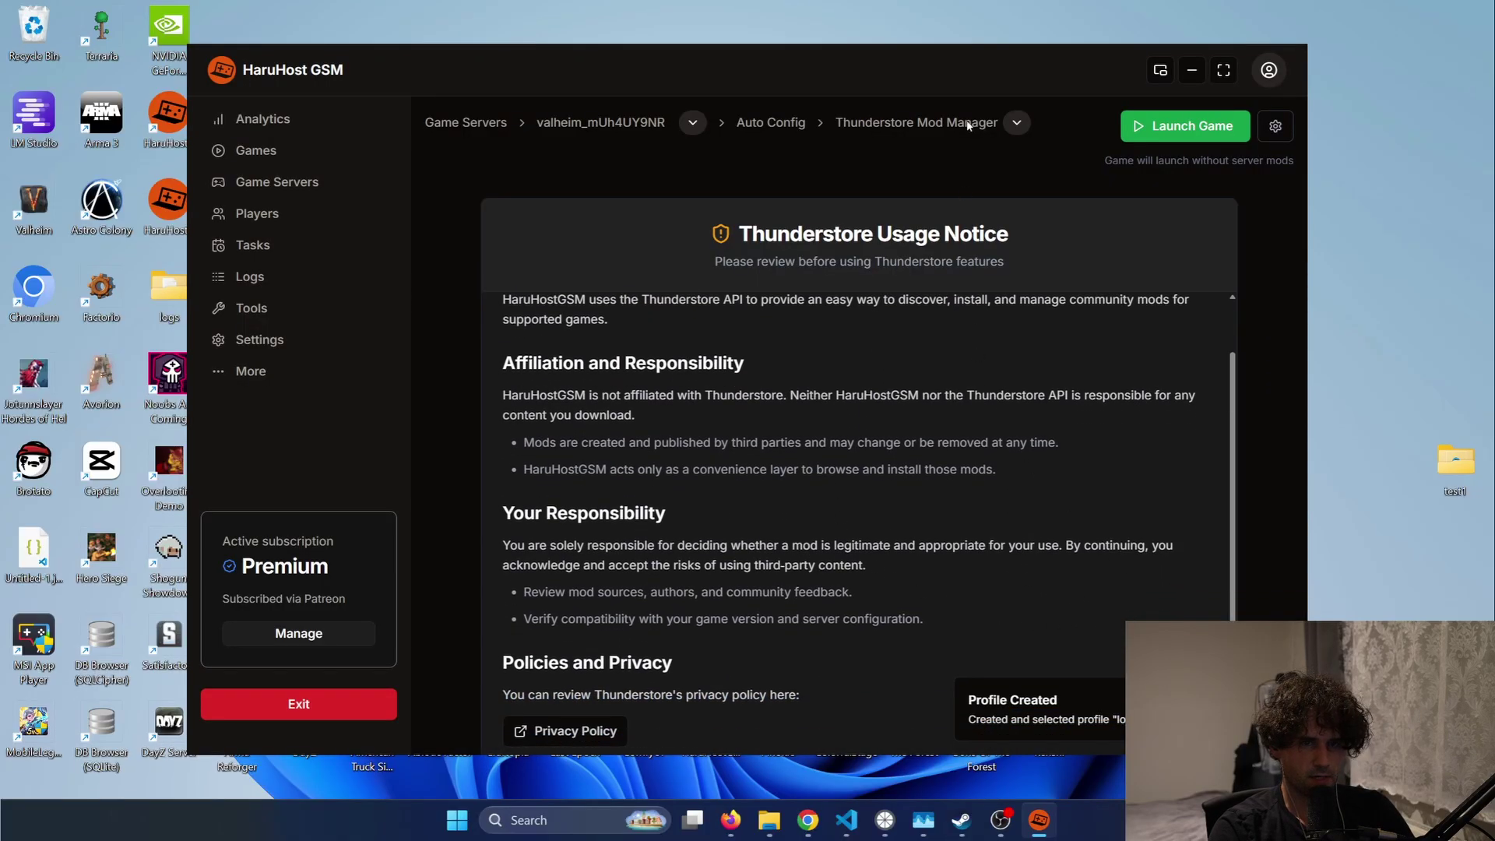
{"action": "left_click_drag", "start_coordinate": [970, 73], "coordinate": [934, 67]}
{"action": "scroll", "coordinate": [976, 583], "scroll_direction": "up", "scroll_amount": 1}
{"action": "scroll", "coordinate": [898, 491], "scroll_direction": "down", "scroll_amount": 1}
{"action": "left_click", "coordinate": [1123, 64]}
{"action": "left_click", "coordinate": [1060, 154]}
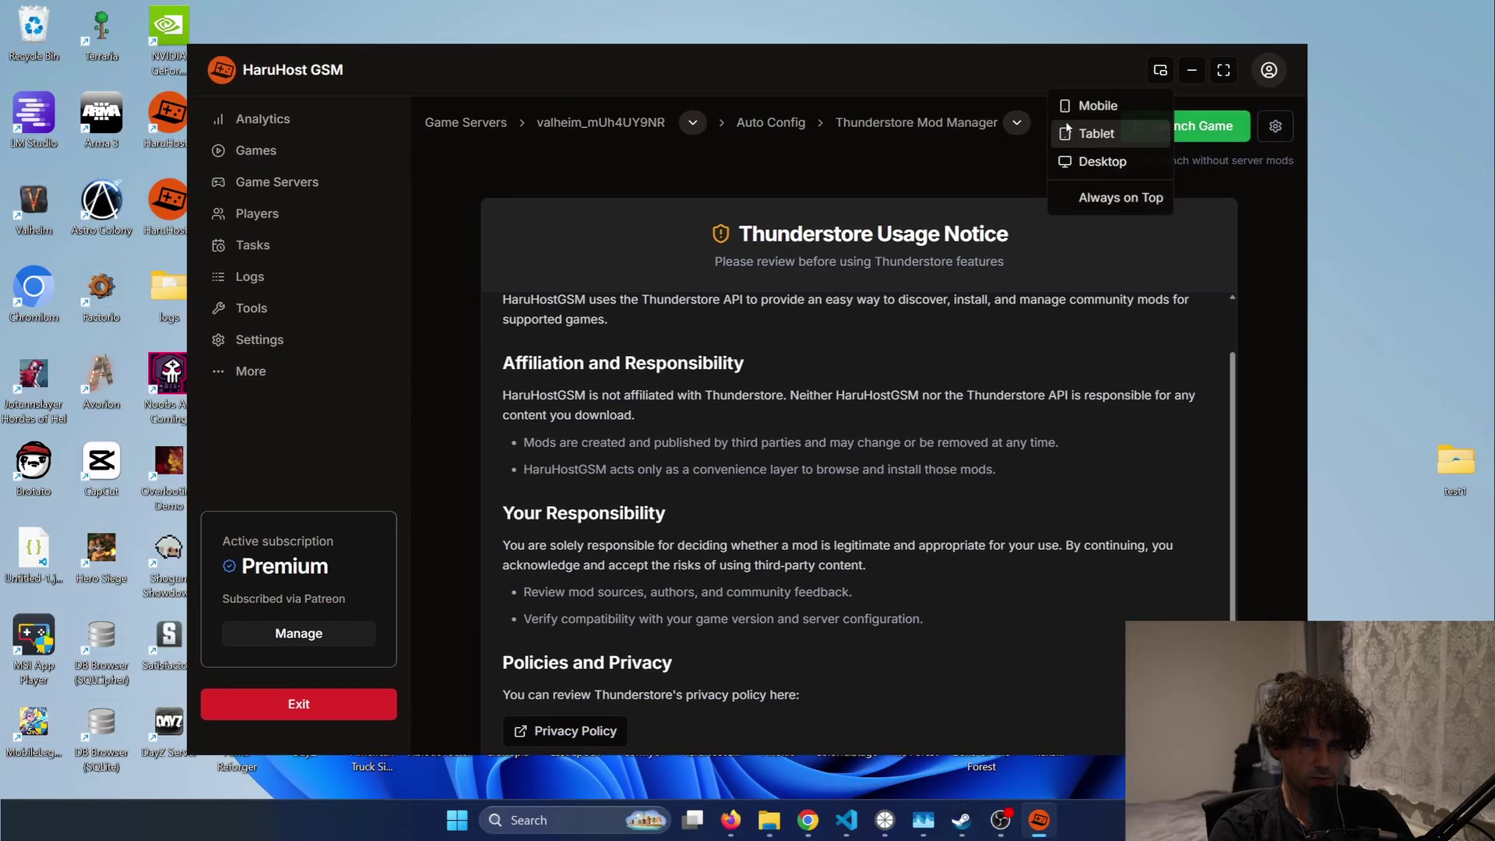
{"action": "left_click", "coordinate": [1223, 71]}
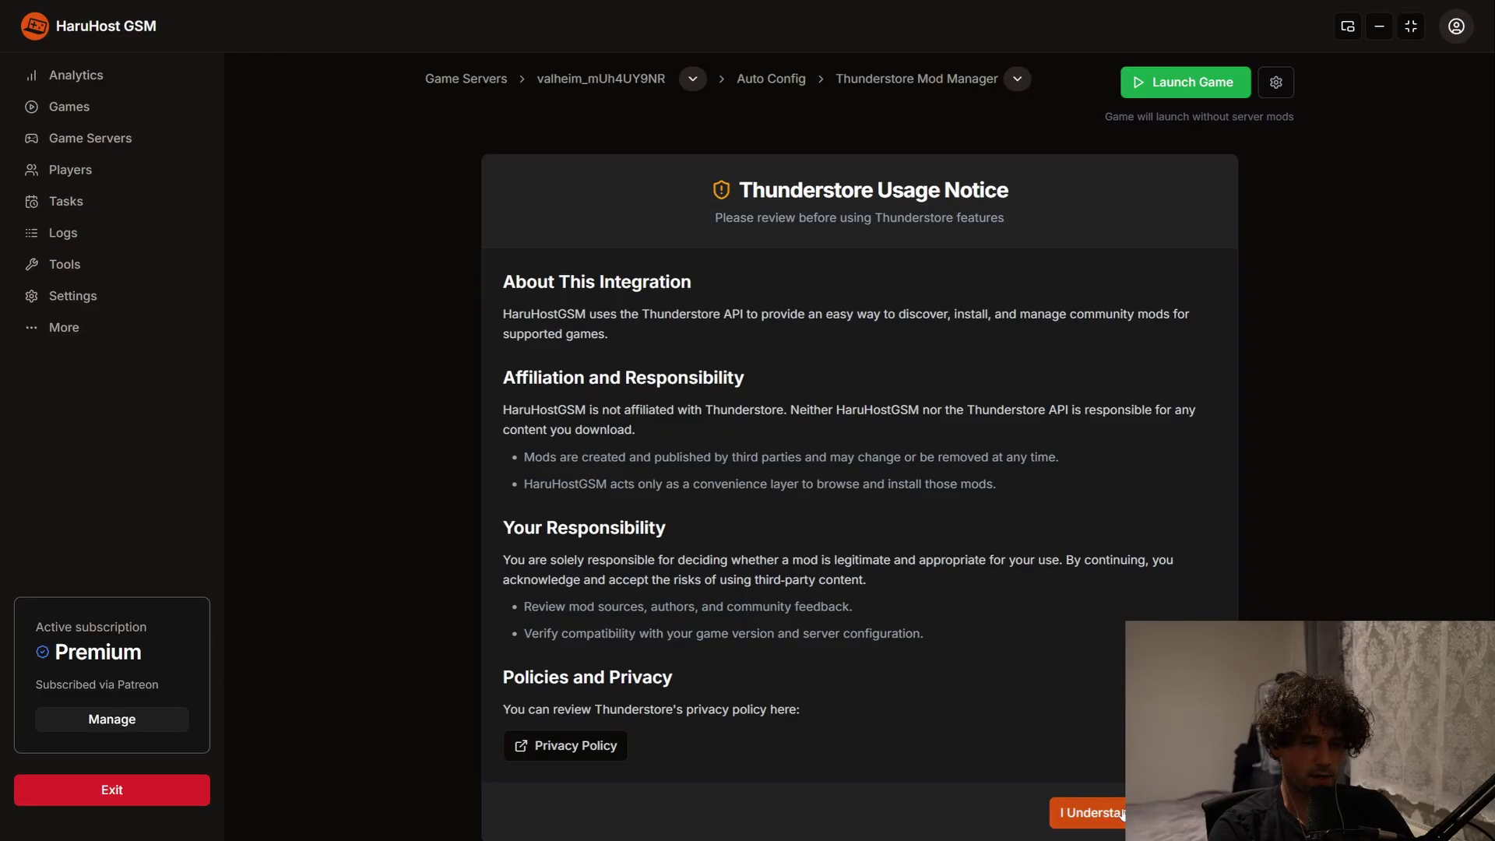
{"action": "left_click", "coordinate": [1090, 812]}
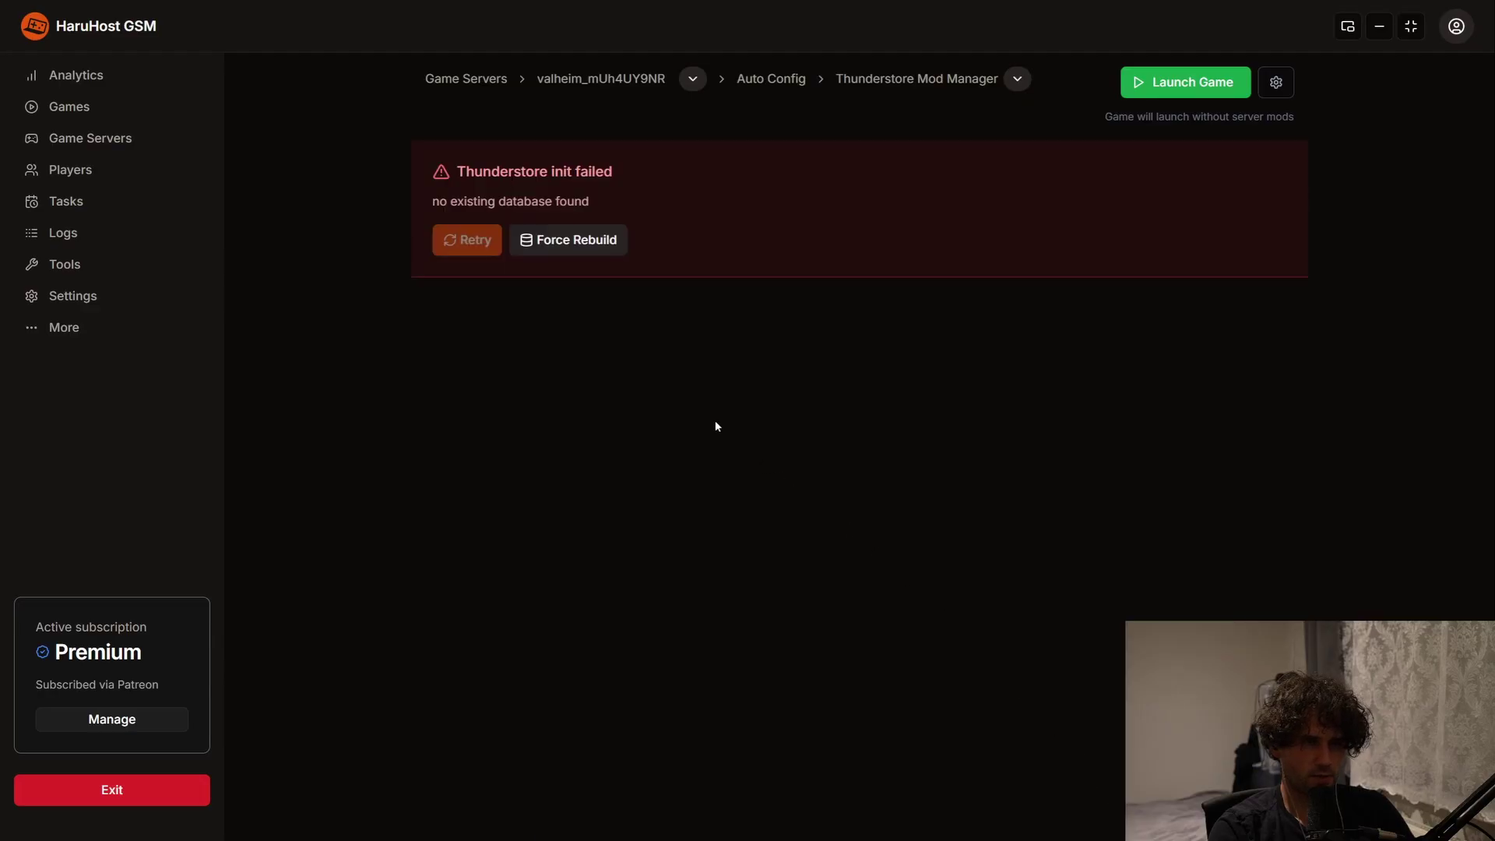
Step: Switch the window to the Tablet size and force a rebuild of the Thunderstore mod database
{"action": "left_click", "coordinate": [1348, 27]}
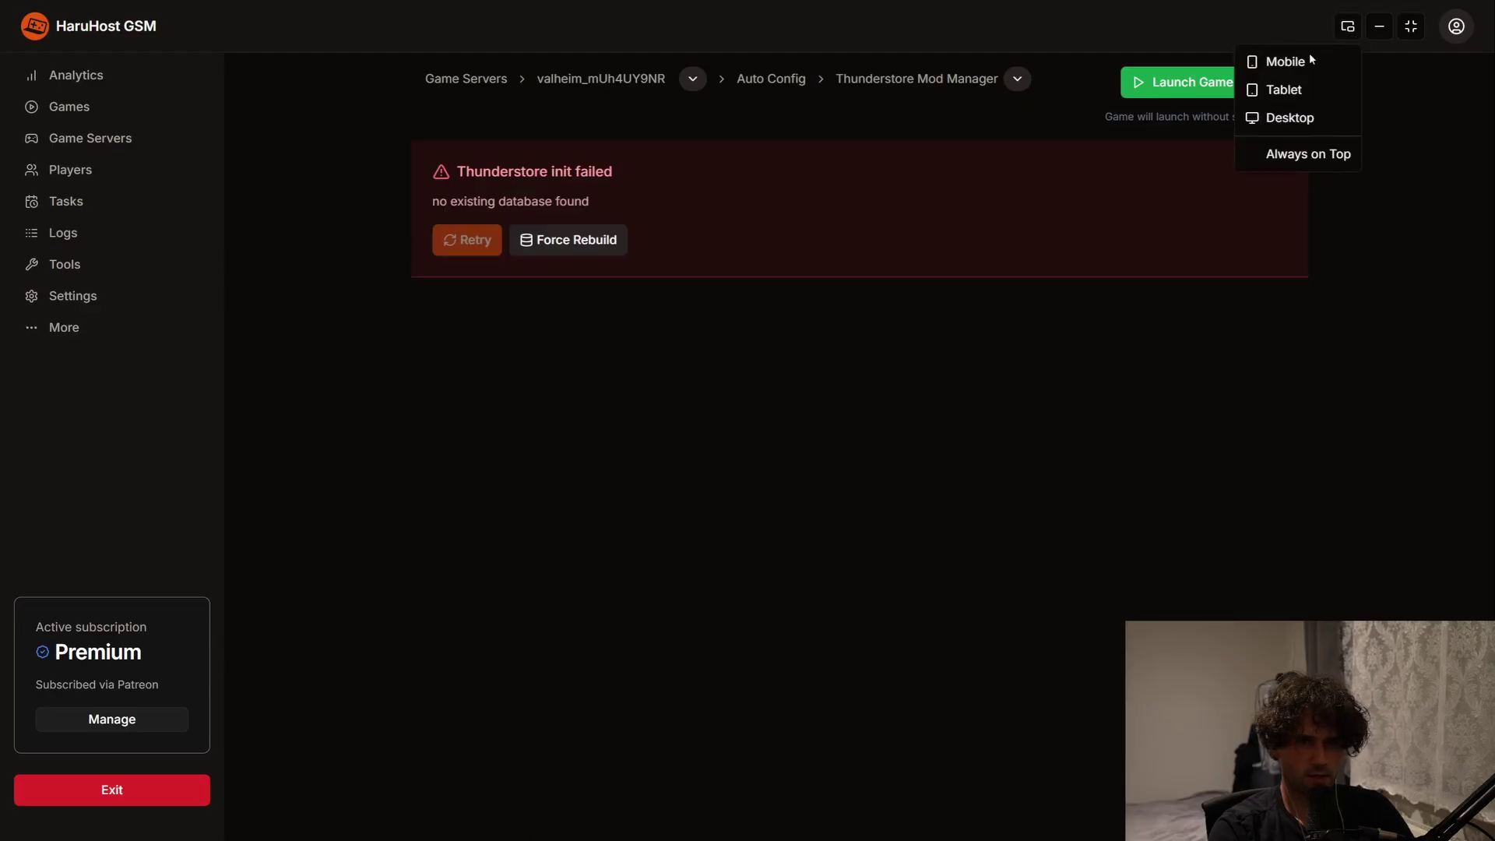
{"action": "left_click", "coordinate": [1288, 89]}
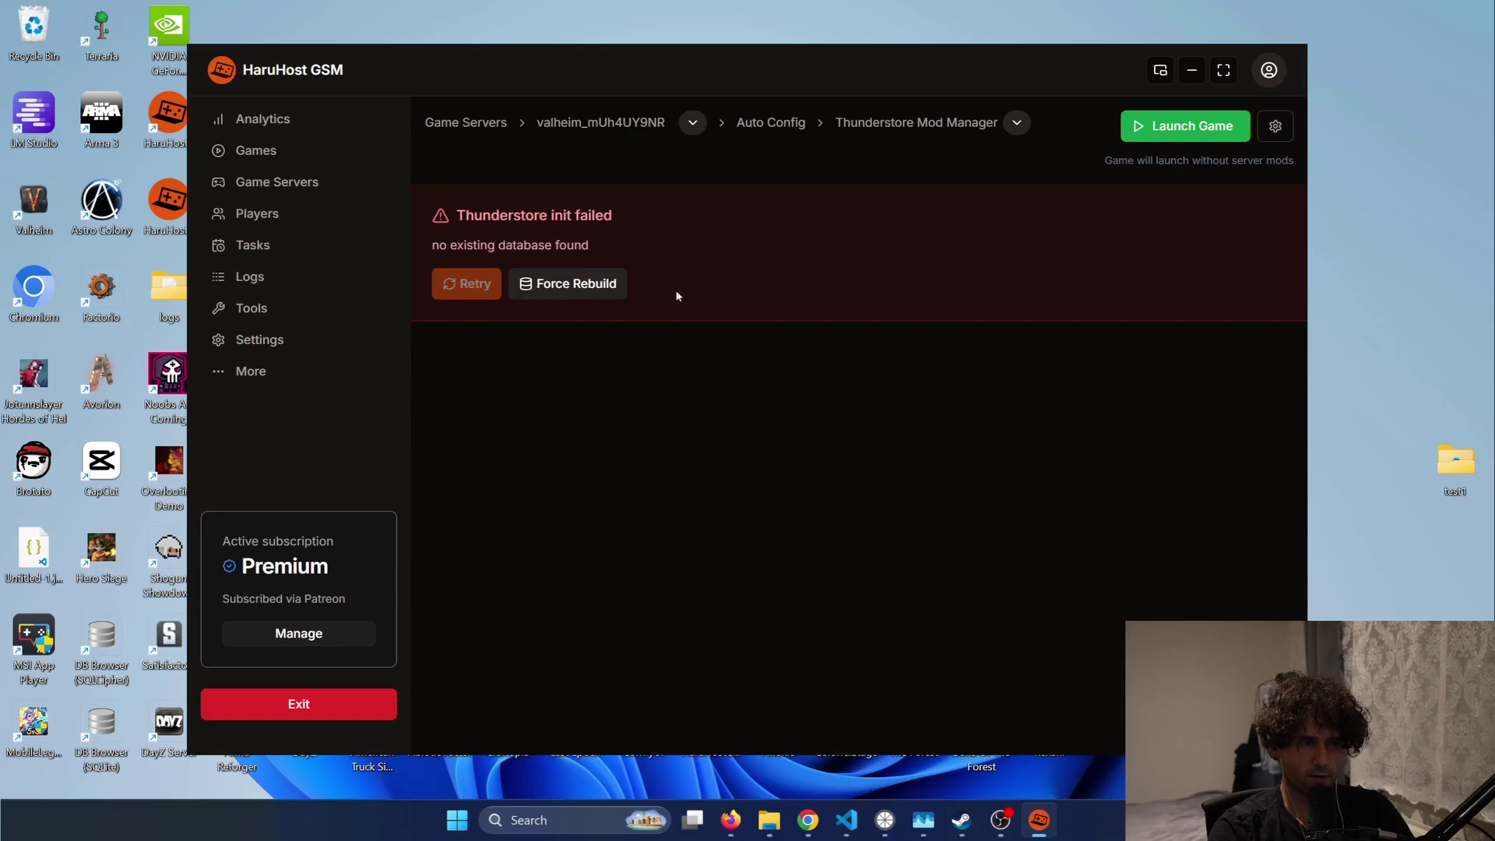
{"action": "left_click", "coordinate": [556, 285]}
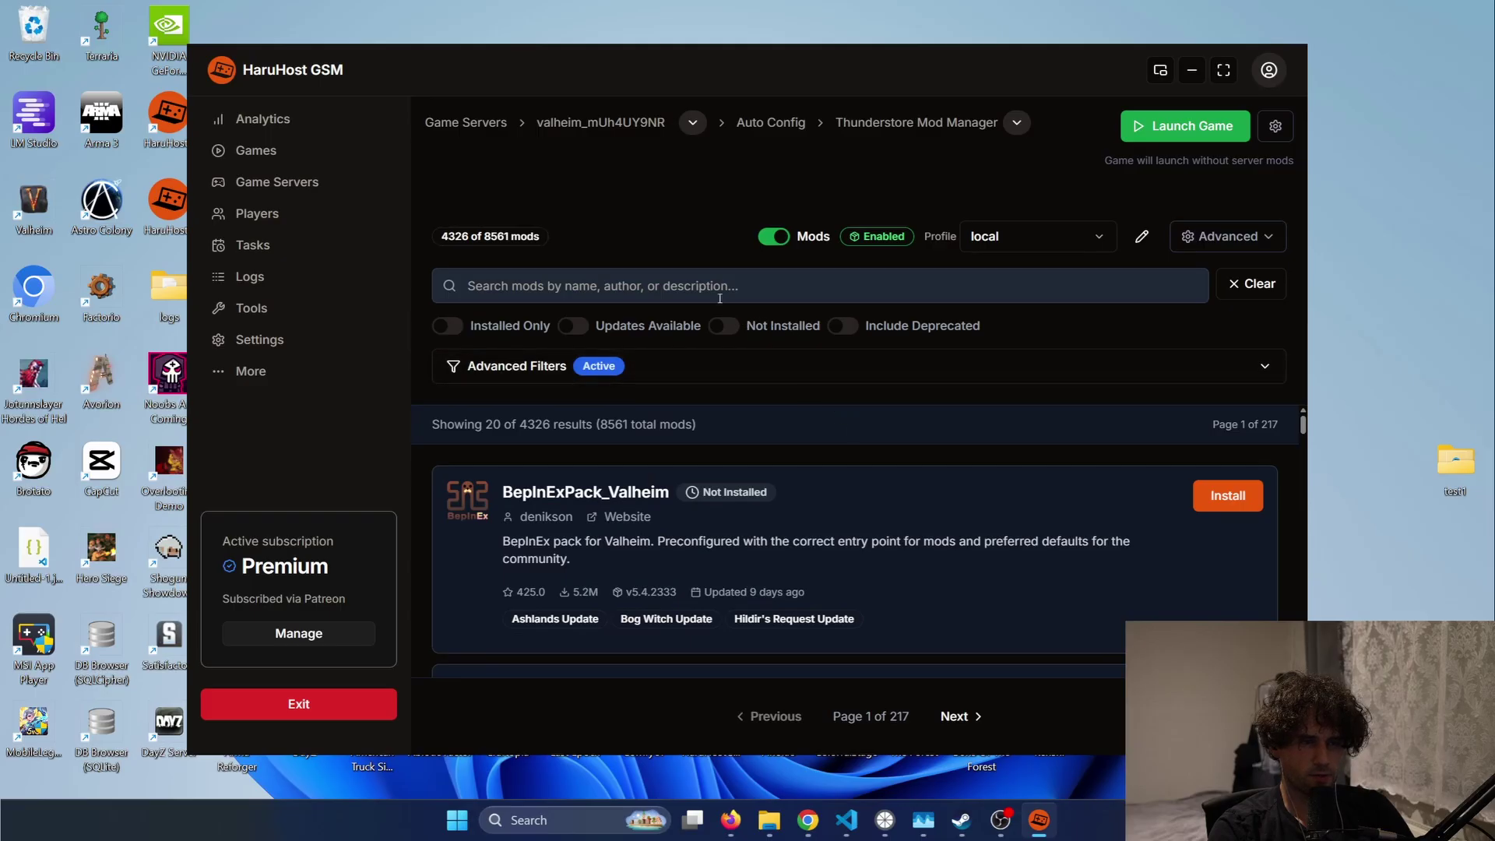
Step: Disable mods for the Valheim server in the Thunderstore Mod Manager
{"action": "left_click", "coordinate": [776, 240]}
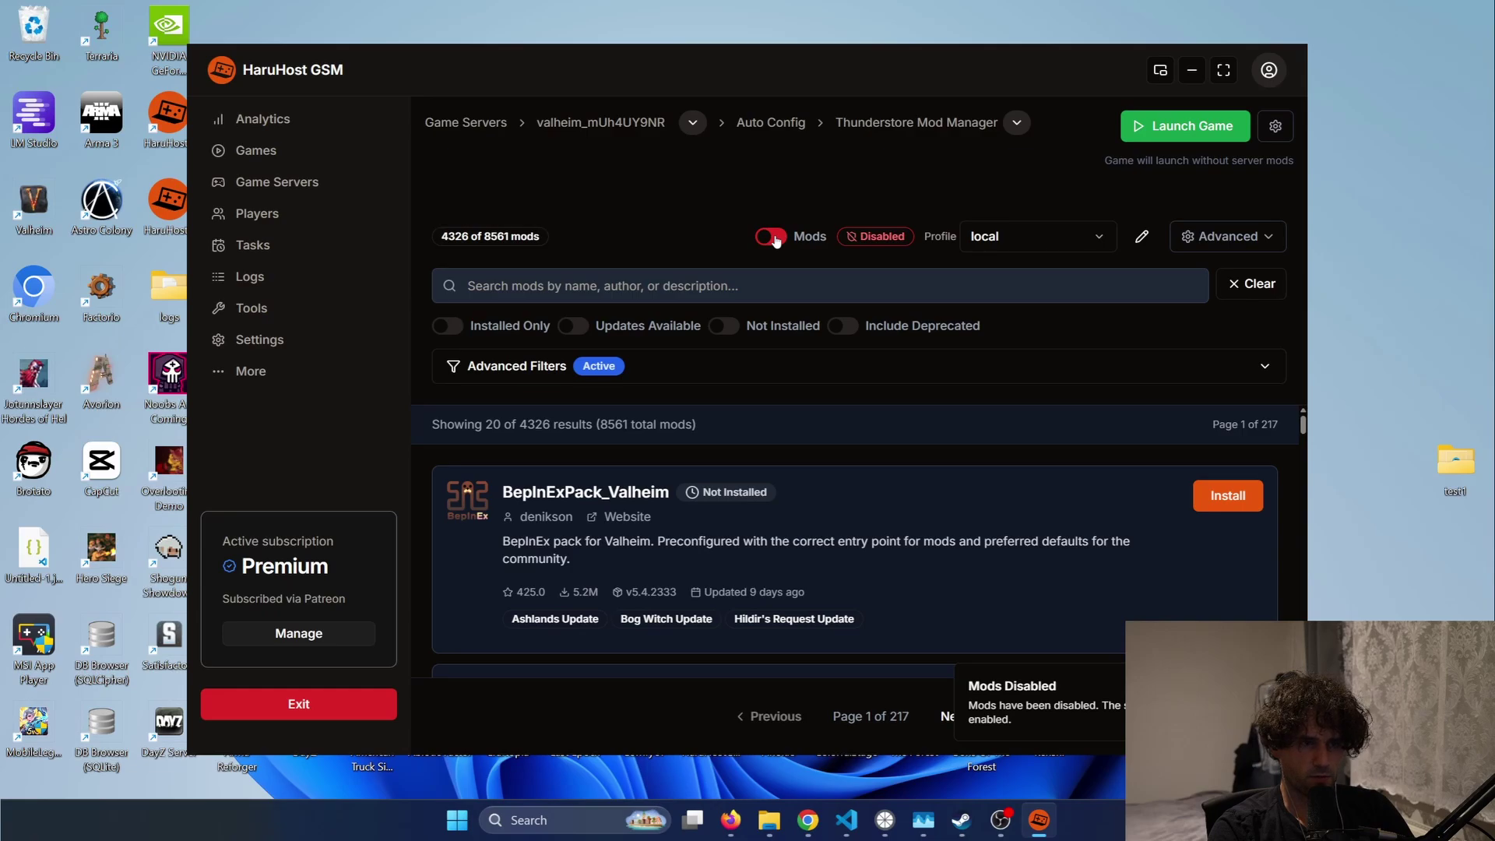
Step: Re-enable mods for the Valheim server, search the mod list for "az" and install AzuExtendedPlayerInventory
{"action": "left_click", "coordinate": [773, 237]}
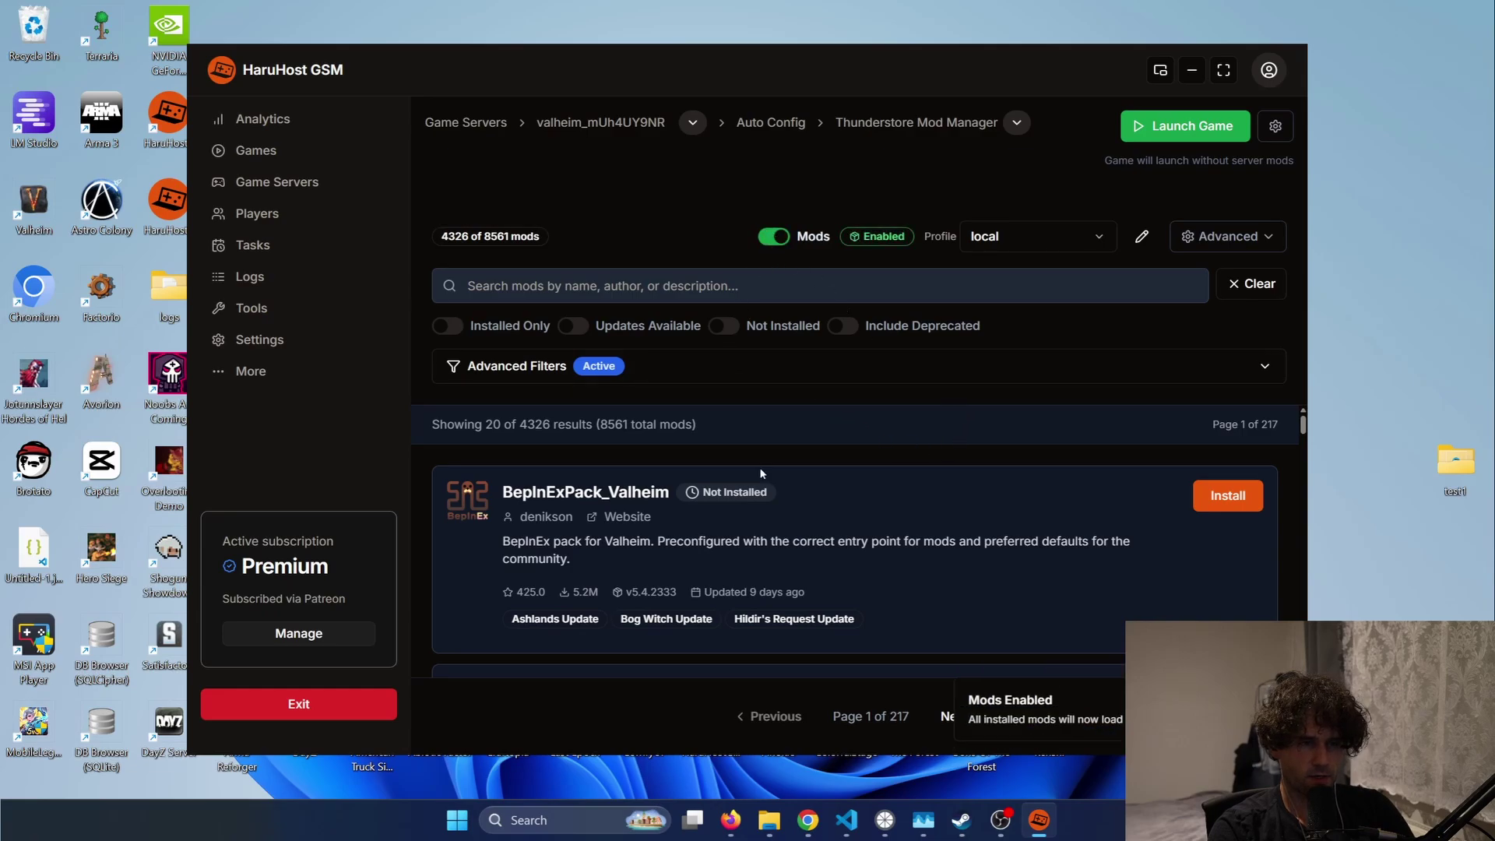
{"action": "scroll", "coordinate": [825, 502], "scroll_direction": "down", "scroll_amount": 1}
{"action": "scroll", "coordinate": [825, 502], "scroll_direction": "up", "scroll_amount": 1}
{"action": "left_click", "coordinate": [678, 285]}
{"action": "type", "text": "az"}
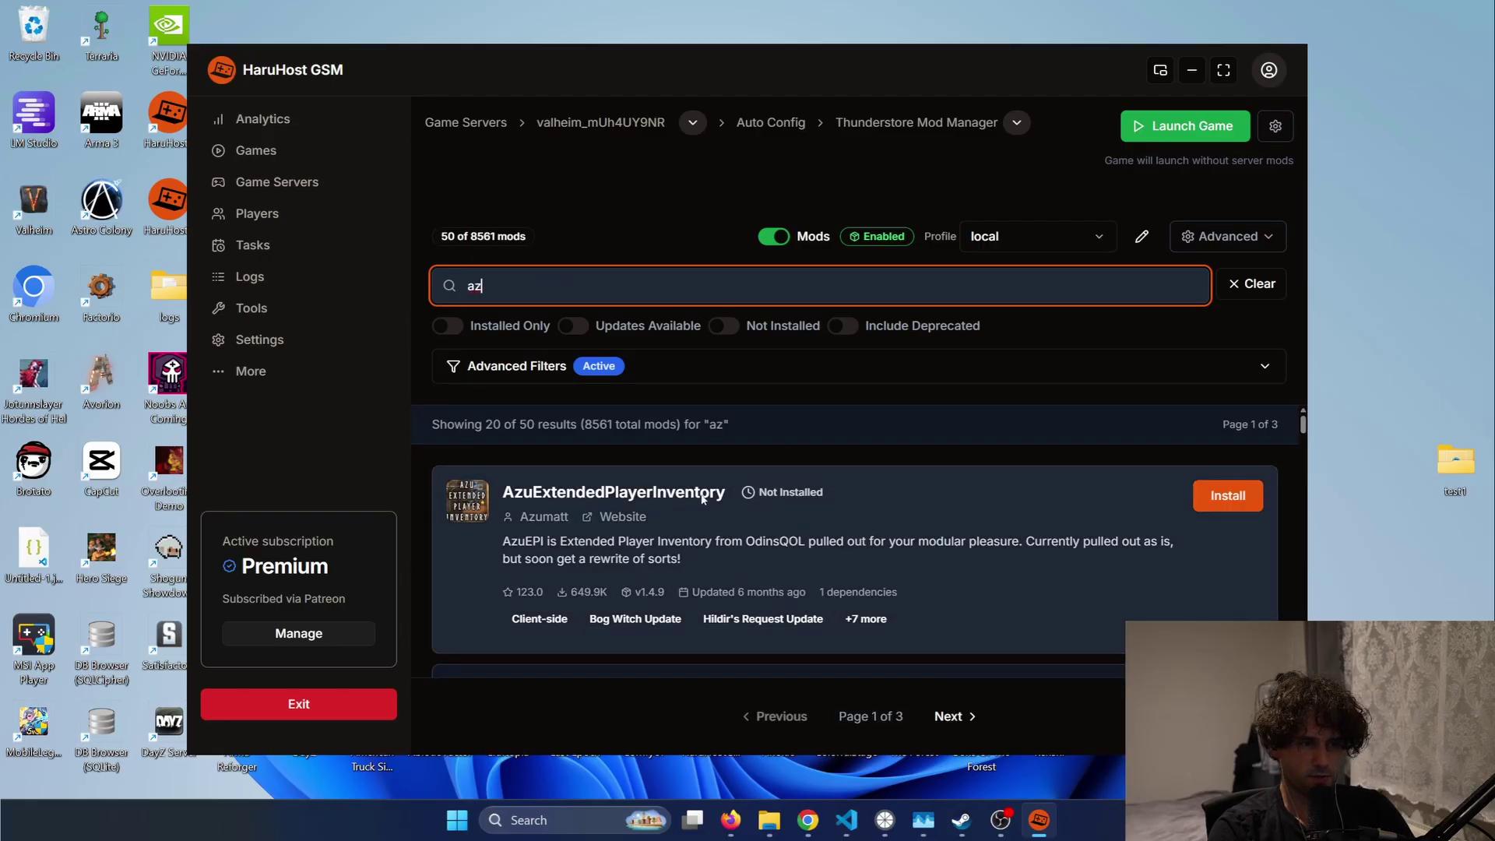
{"action": "left_click", "coordinate": [1218, 499]}
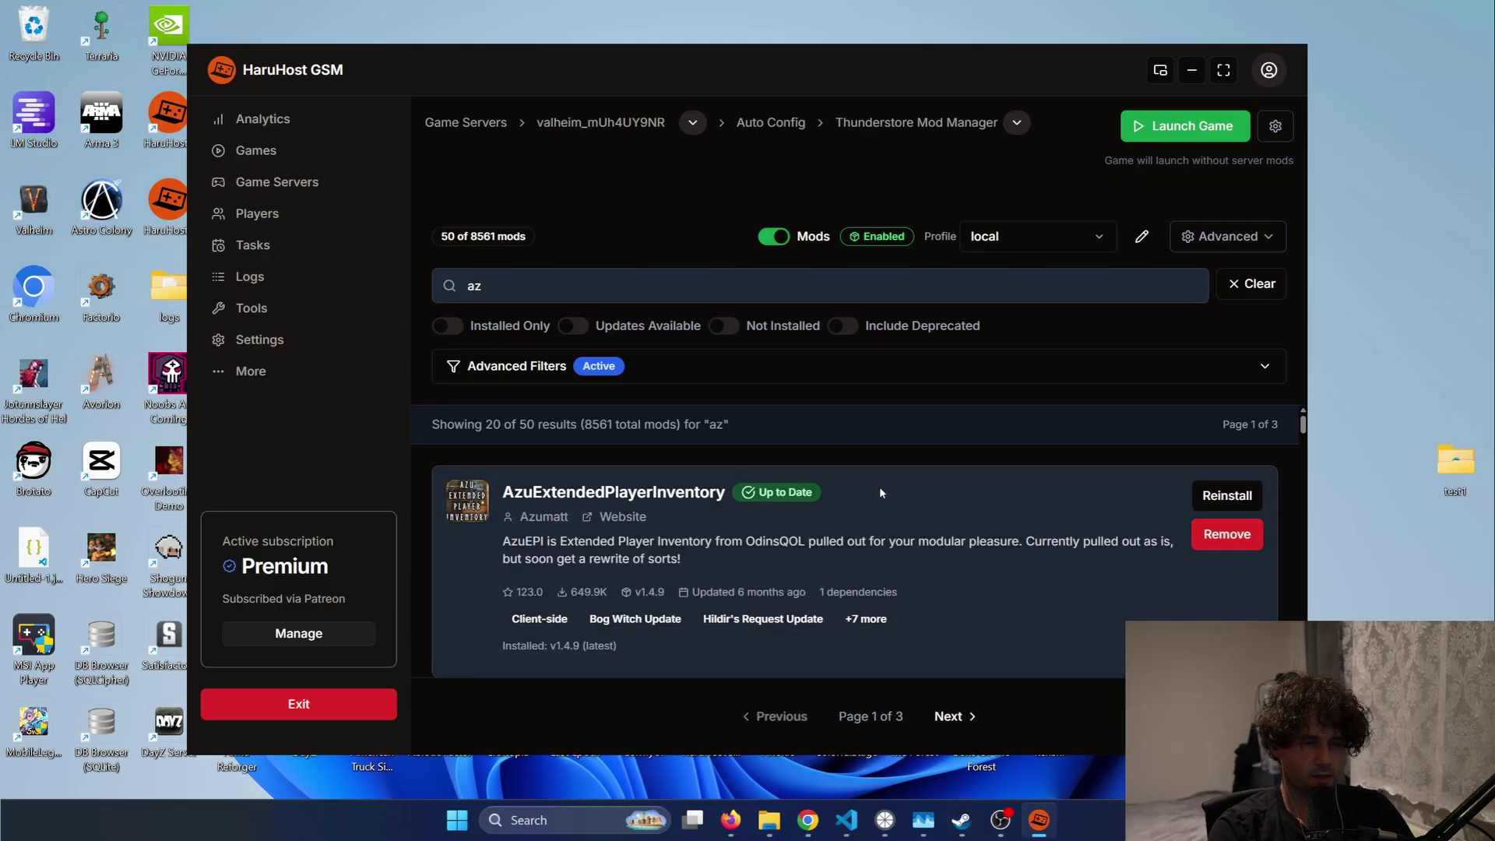
Step: Start the Valheim server from its overview page and check the console output for the BepInEx loading messages
{"action": "left_click", "coordinate": [619, 127]}
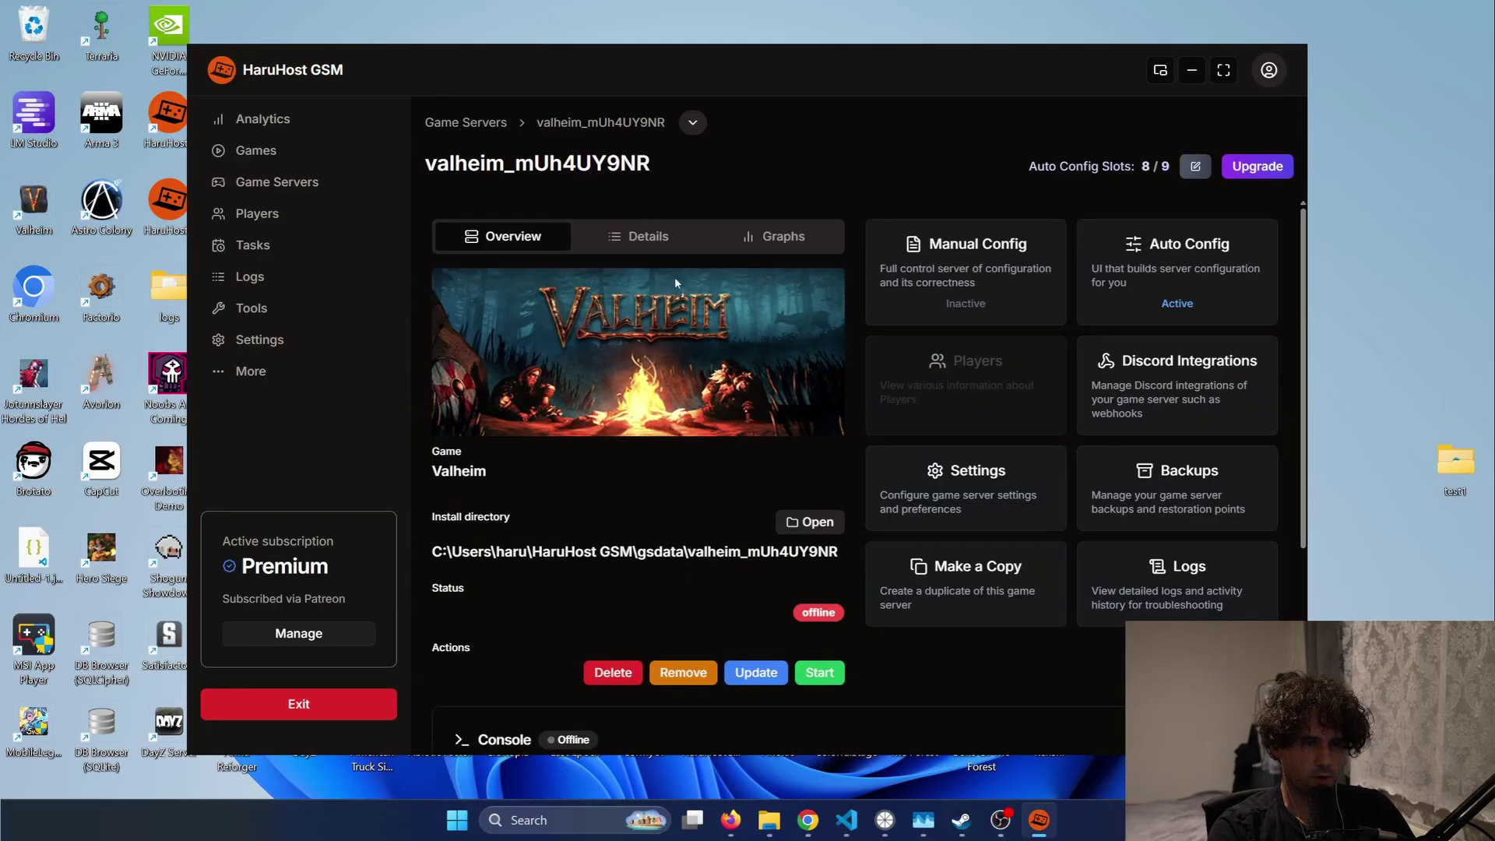
{"action": "left_click", "coordinate": [819, 673]}
{"action": "scroll", "coordinate": [880, 639], "scroll_direction": "down", "scroll_amount": 5}
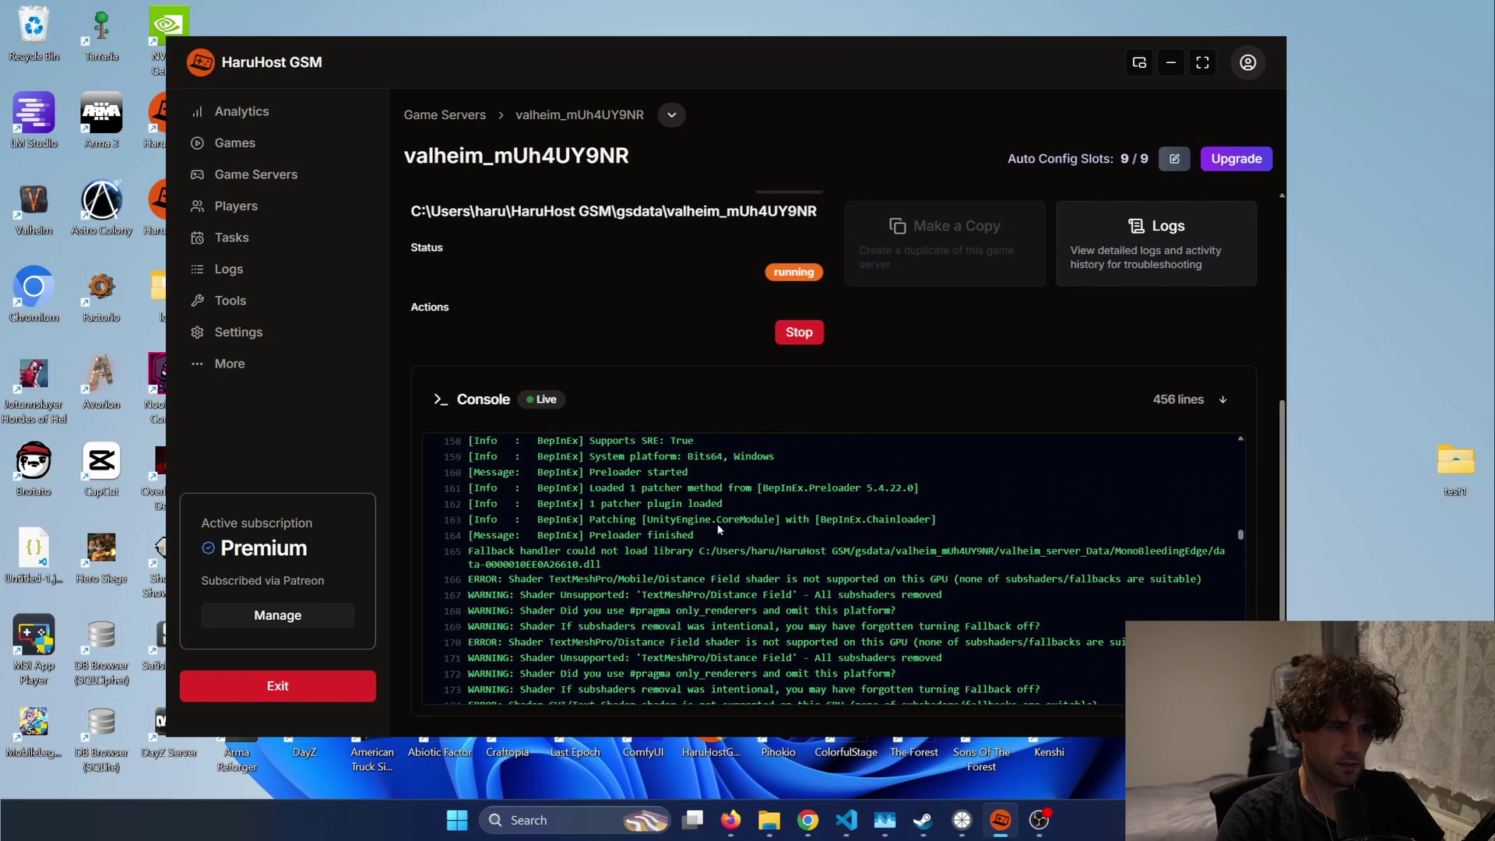
{"action": "scroll", "coordinate": [717, 528], "scroll_direction": "up", "scroll_amount": 10}
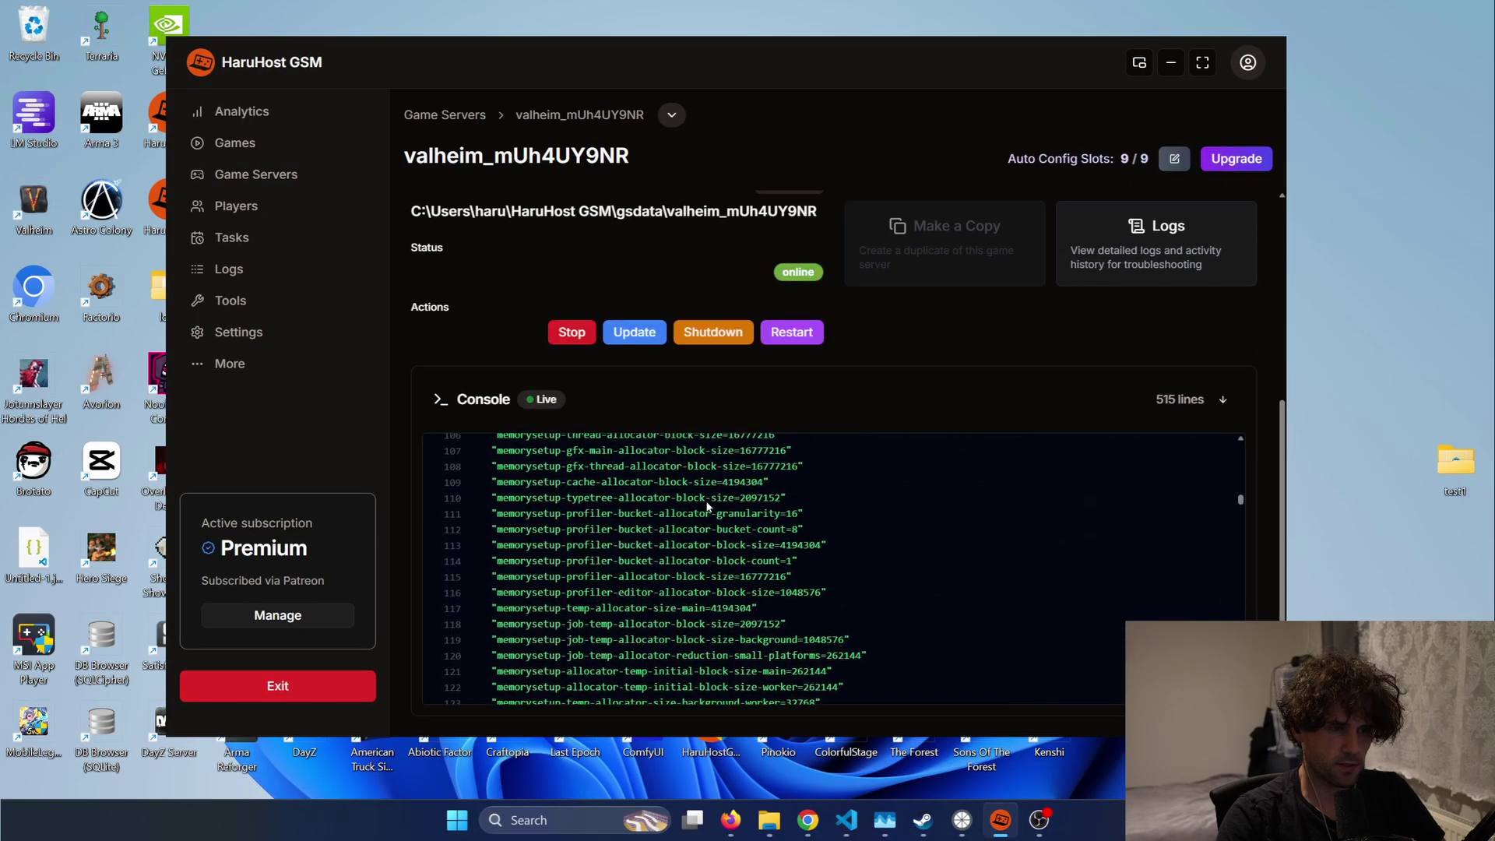
{"action": "scroll", "coordinate": [707, 506], "scroll_direction": "up", "scroll_amount": 10}
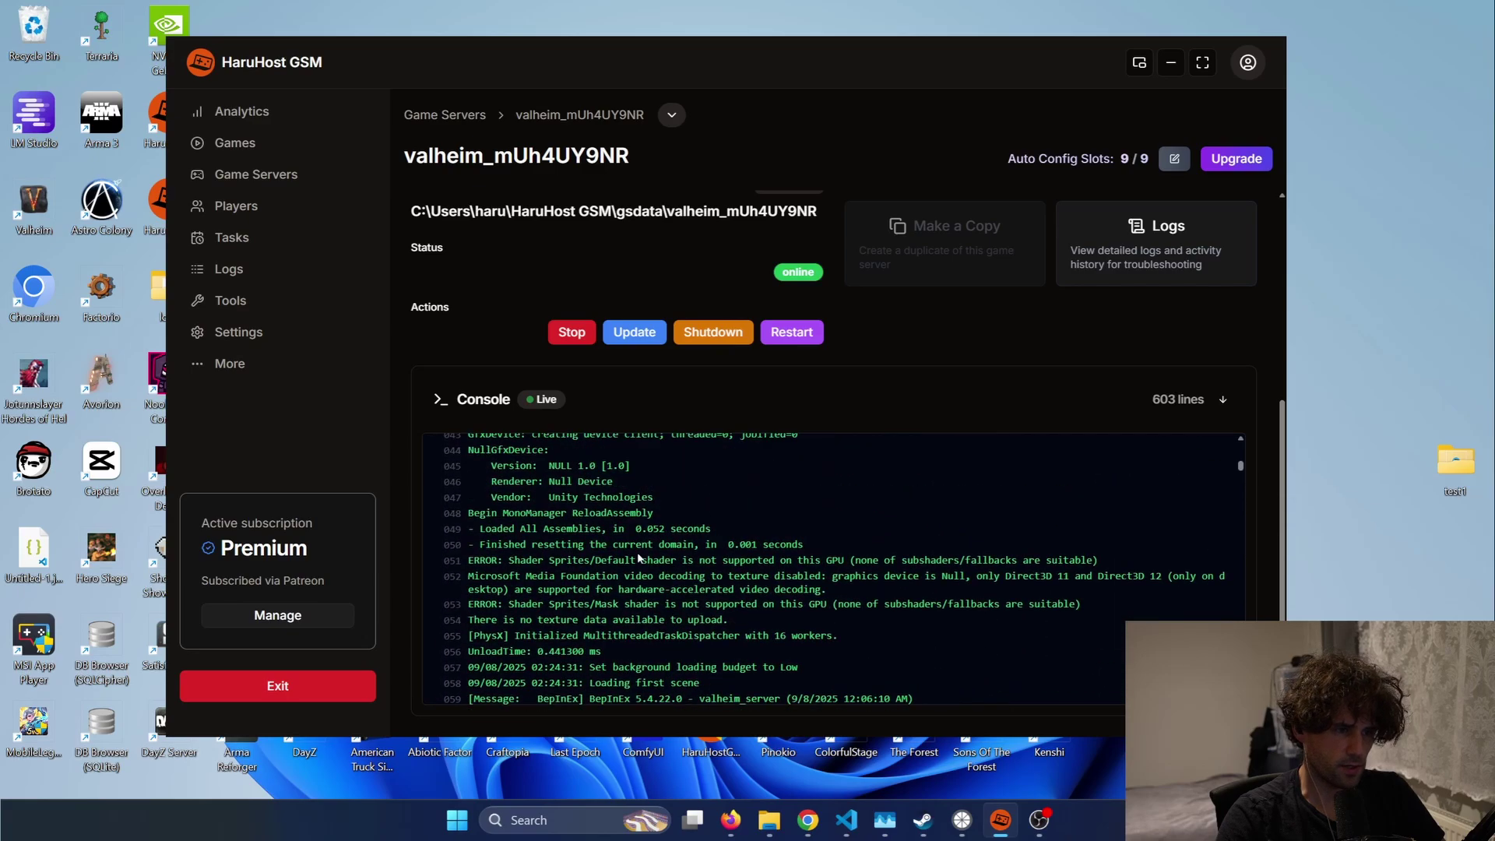
{"action": "scroll", "coordinate": [607, 557], "scroll_direction": "down", "scroll_amount": 2}
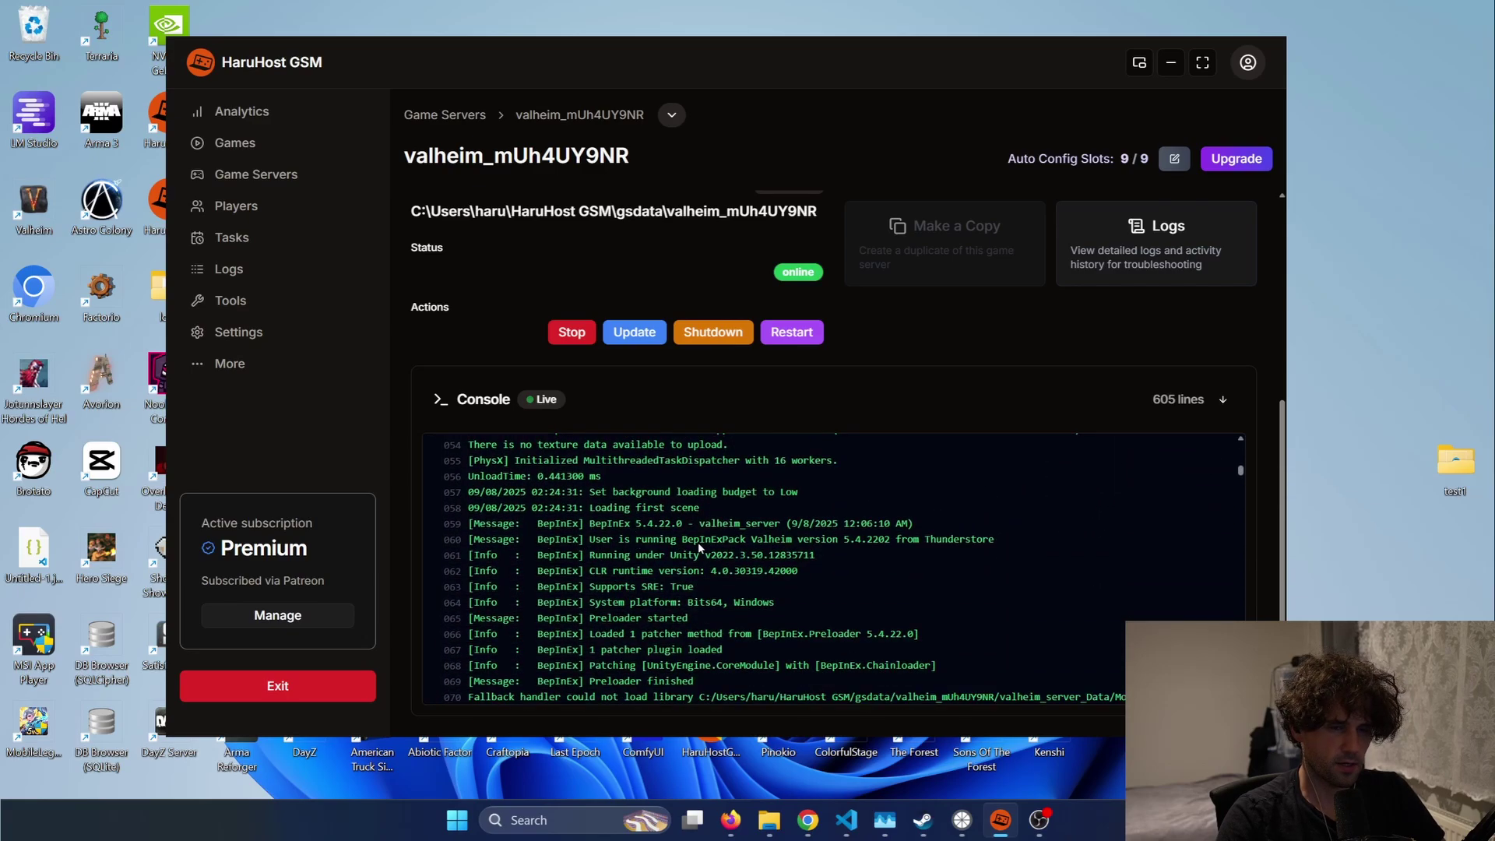
{"action": "scroll", "coordinate": [697, 541], "scroll_direction": "up", "scroll_amount": 3}
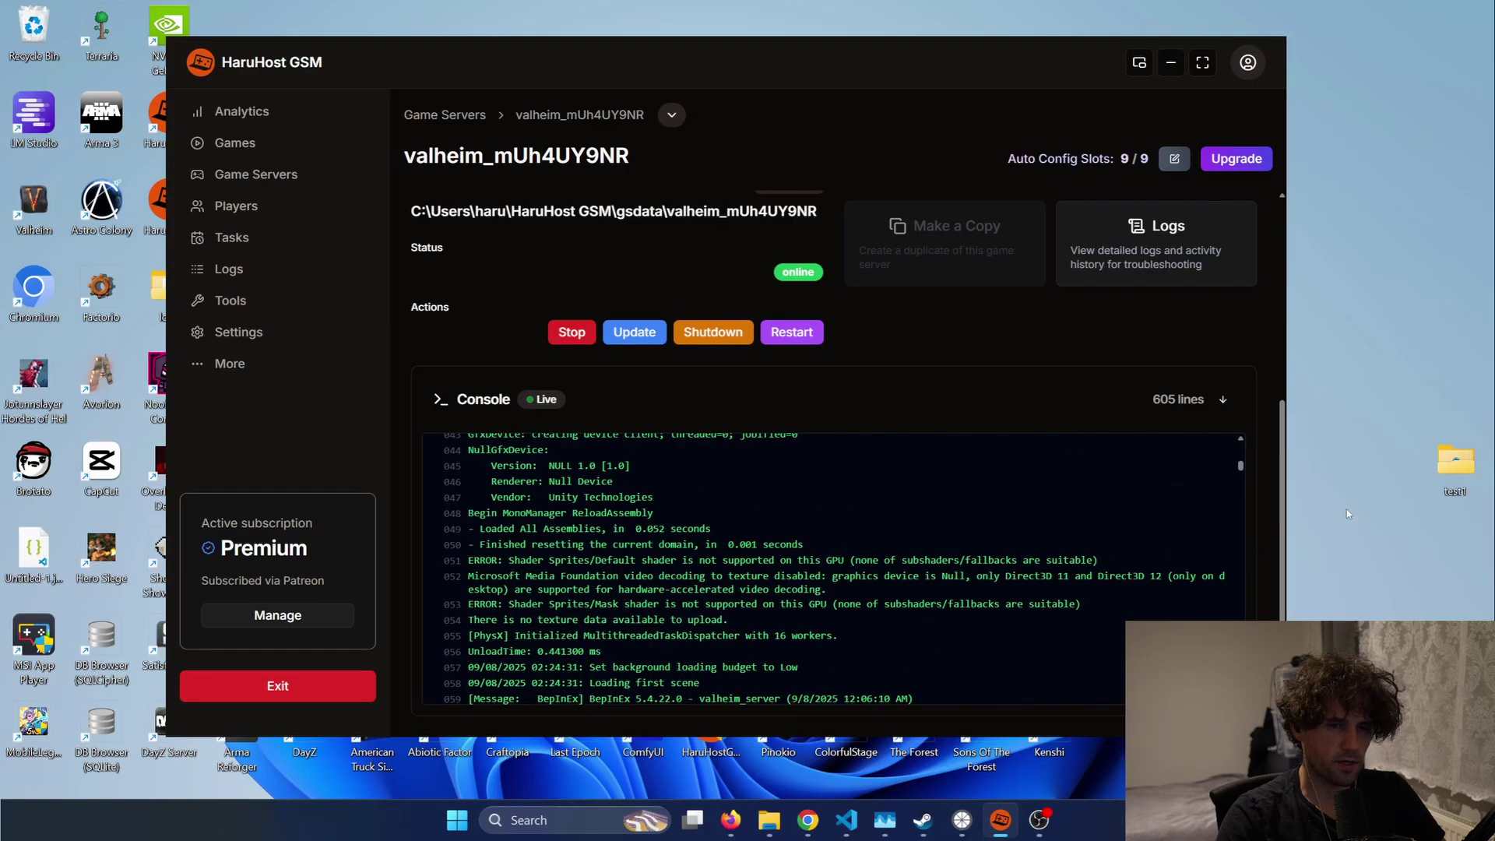
{"action": "left_click_drag", "start_coordinate": [1245, 465], "coordinate": [1245, 700]}
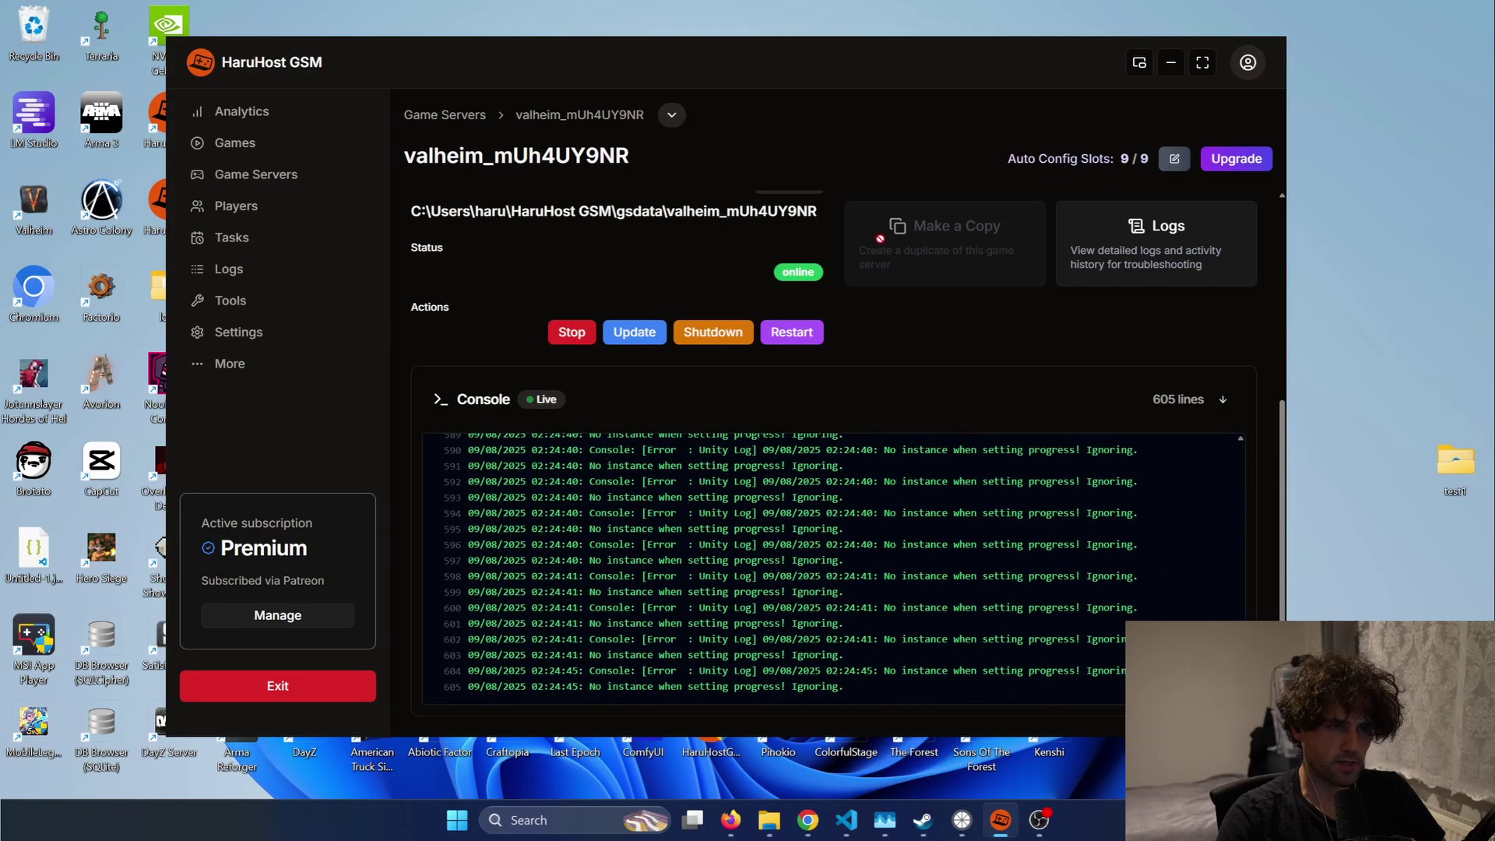
Step: View the server's connection details with its local and global addresses and server password entries
{"action": "scroll", "coordinate": [896, 311], "scroll_direction": "up", "scroll_amount": 4}
{"action": "scroll", "coordinate": [908, 377], "scroll_direction": "up", "scroll_amount": 1}
{"action": "left_click", "coordinate": [615, 229]}
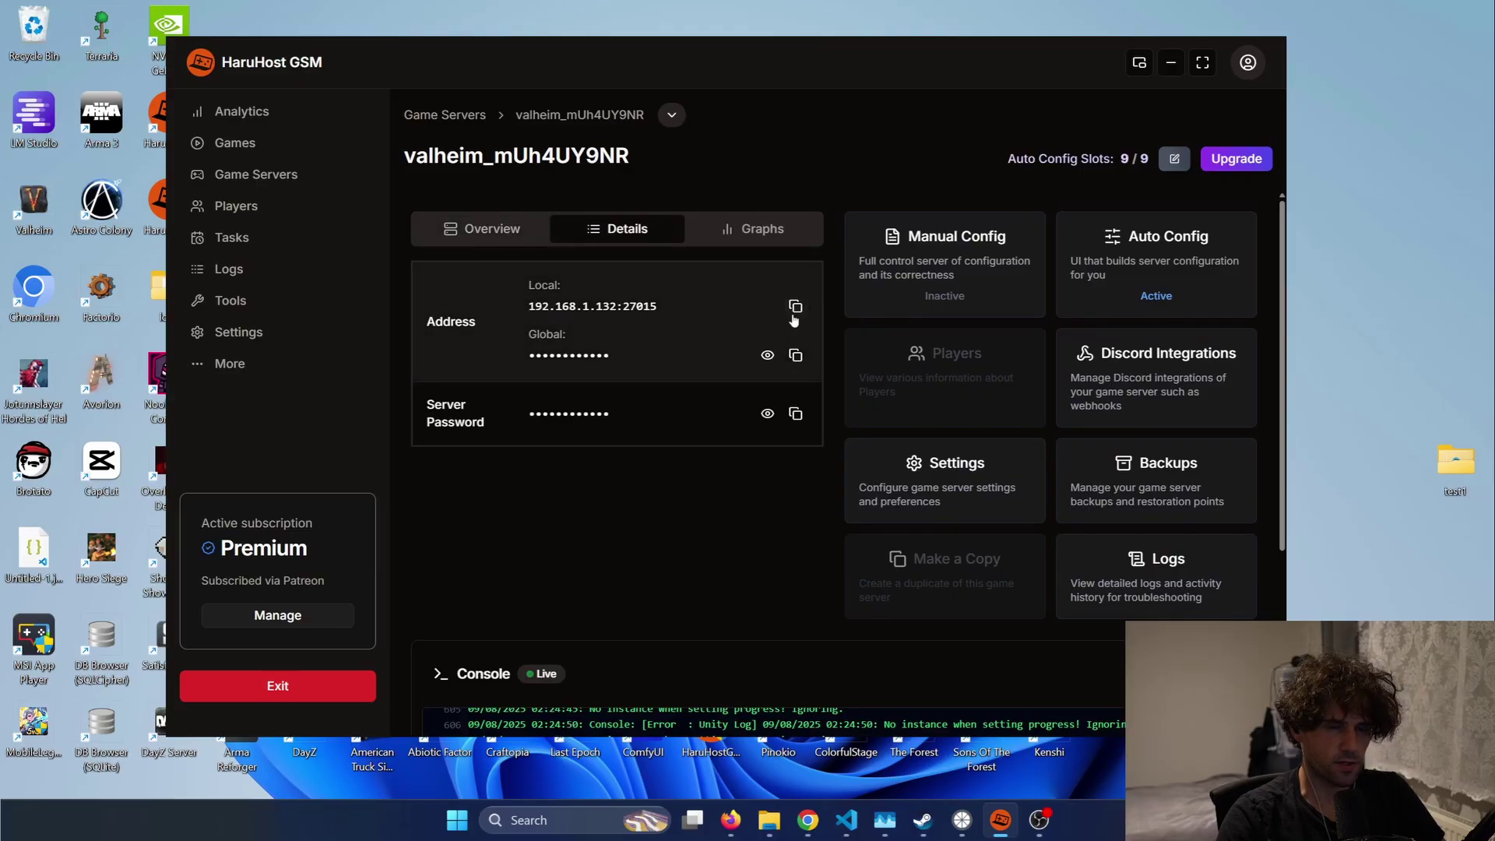
Step: Review the server's network settings for ports and firewall rules, then open and cancel adding UPnP port mappings
{"action": "left_click", "coordinate": [1100, 270]}
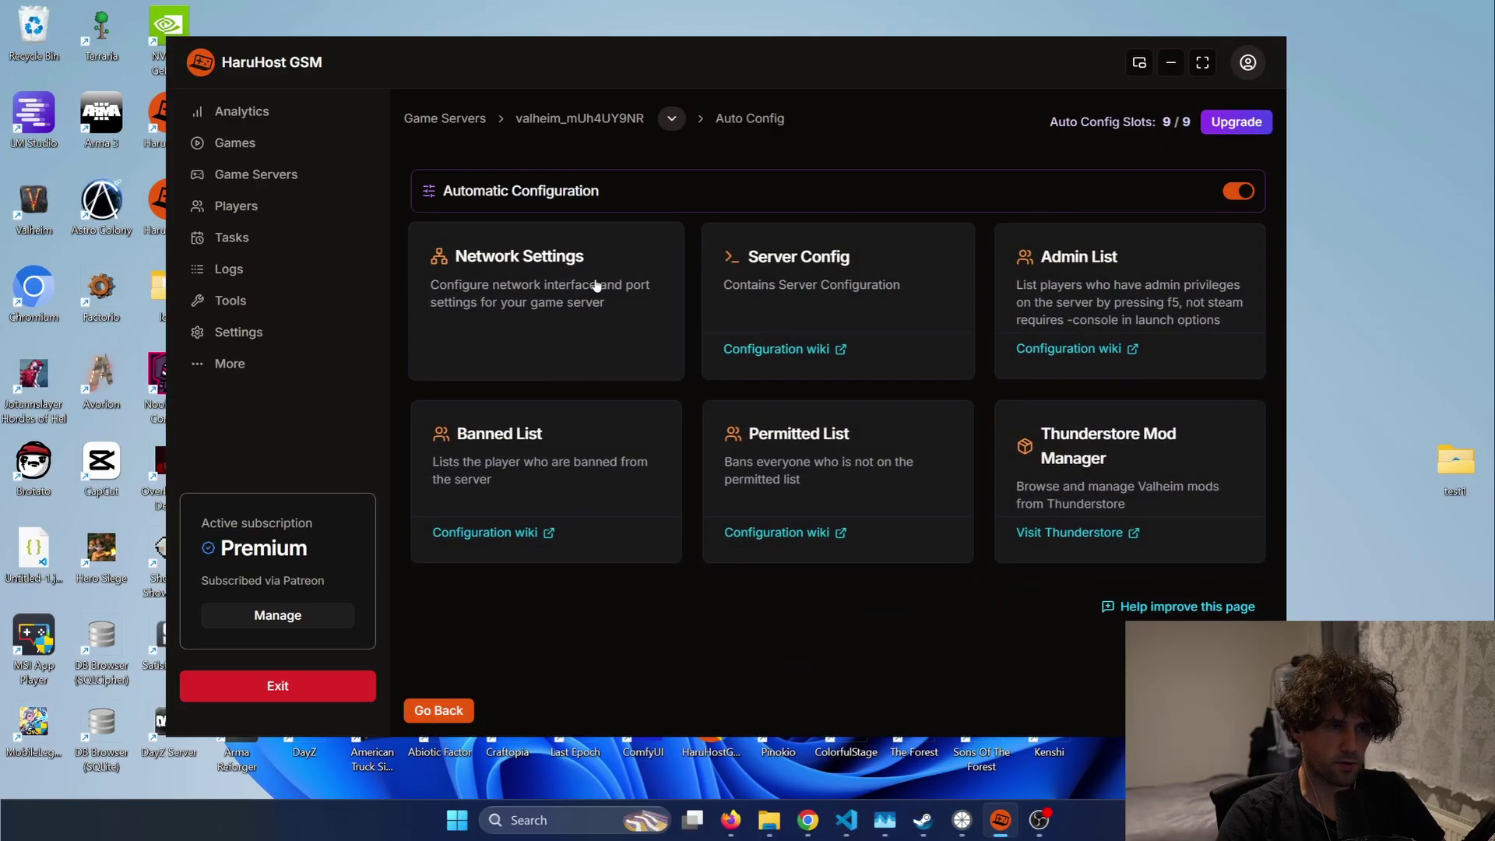
{"action": "left_click", "coordinate": [565, 292]}
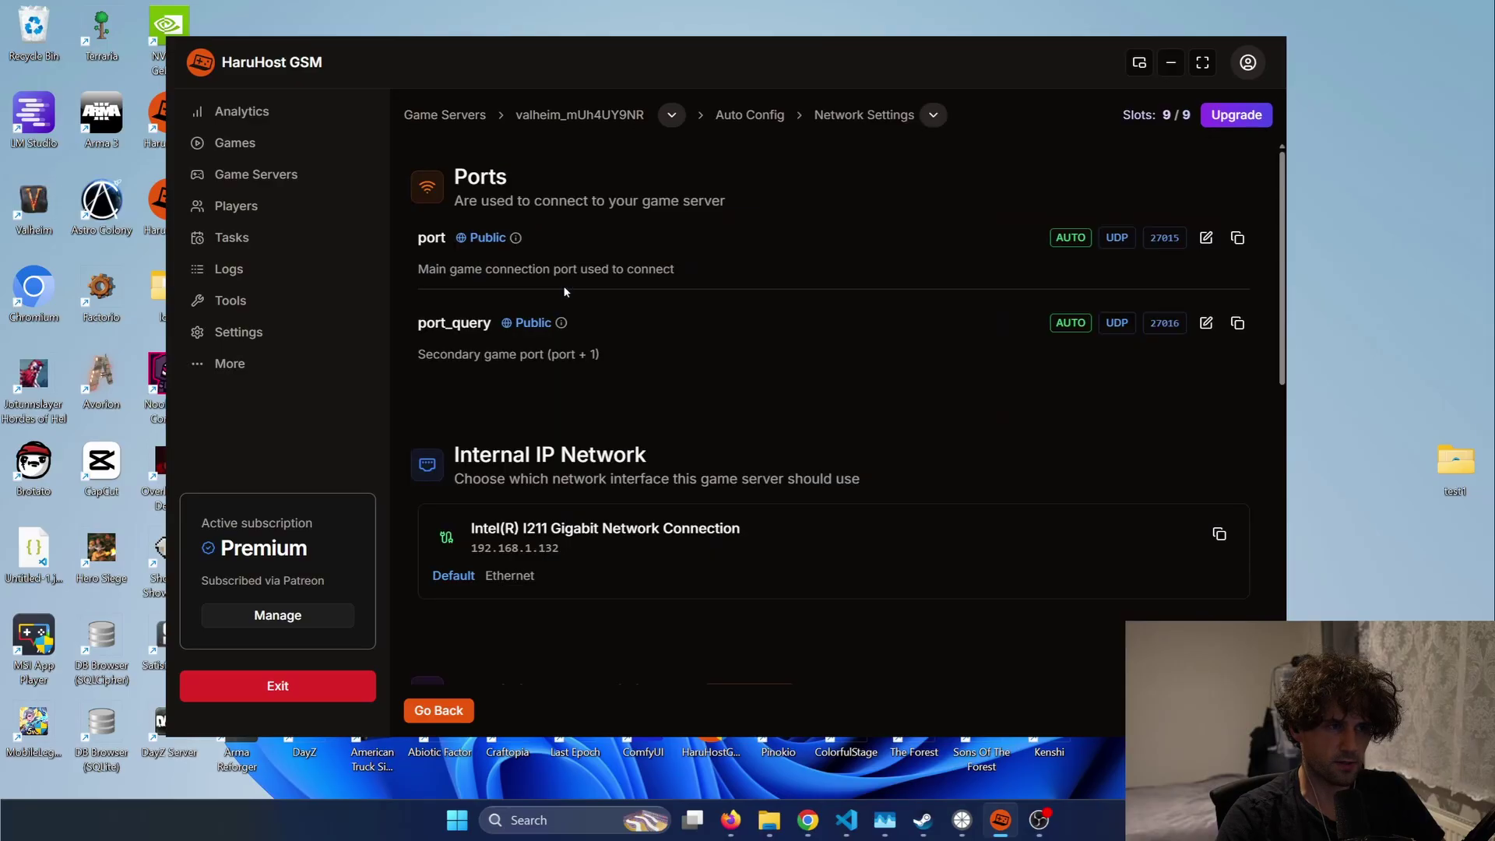
{"action": "scroll", "coordinate": [677, 355], "scroll_direction": "down", "scroll_amount": 6}
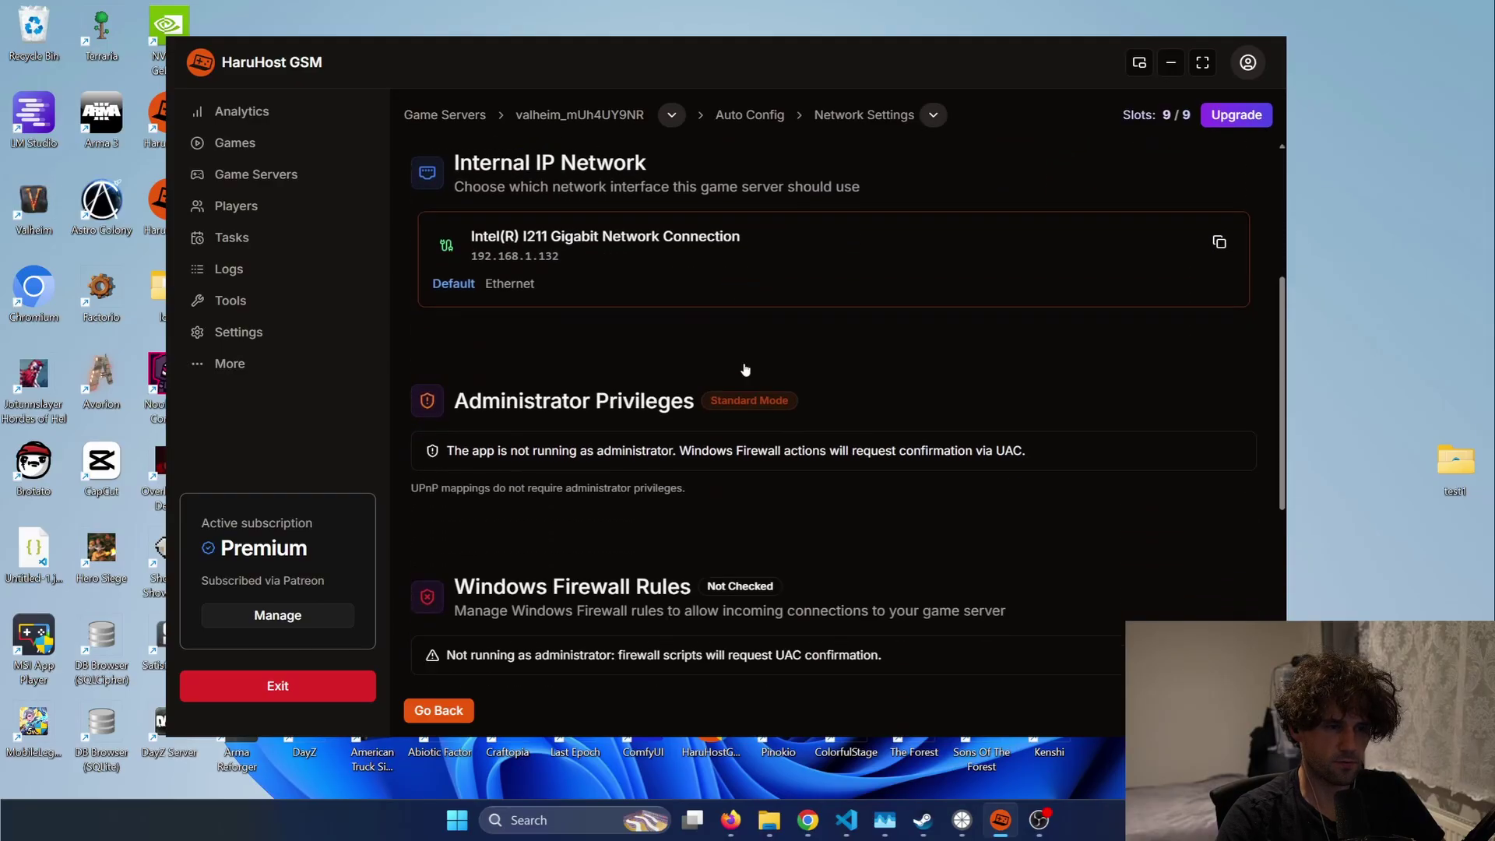
{"action": "scroll", "coordinate": [745, 369], "scroll_direction": "down", "scroll_amount": 2}
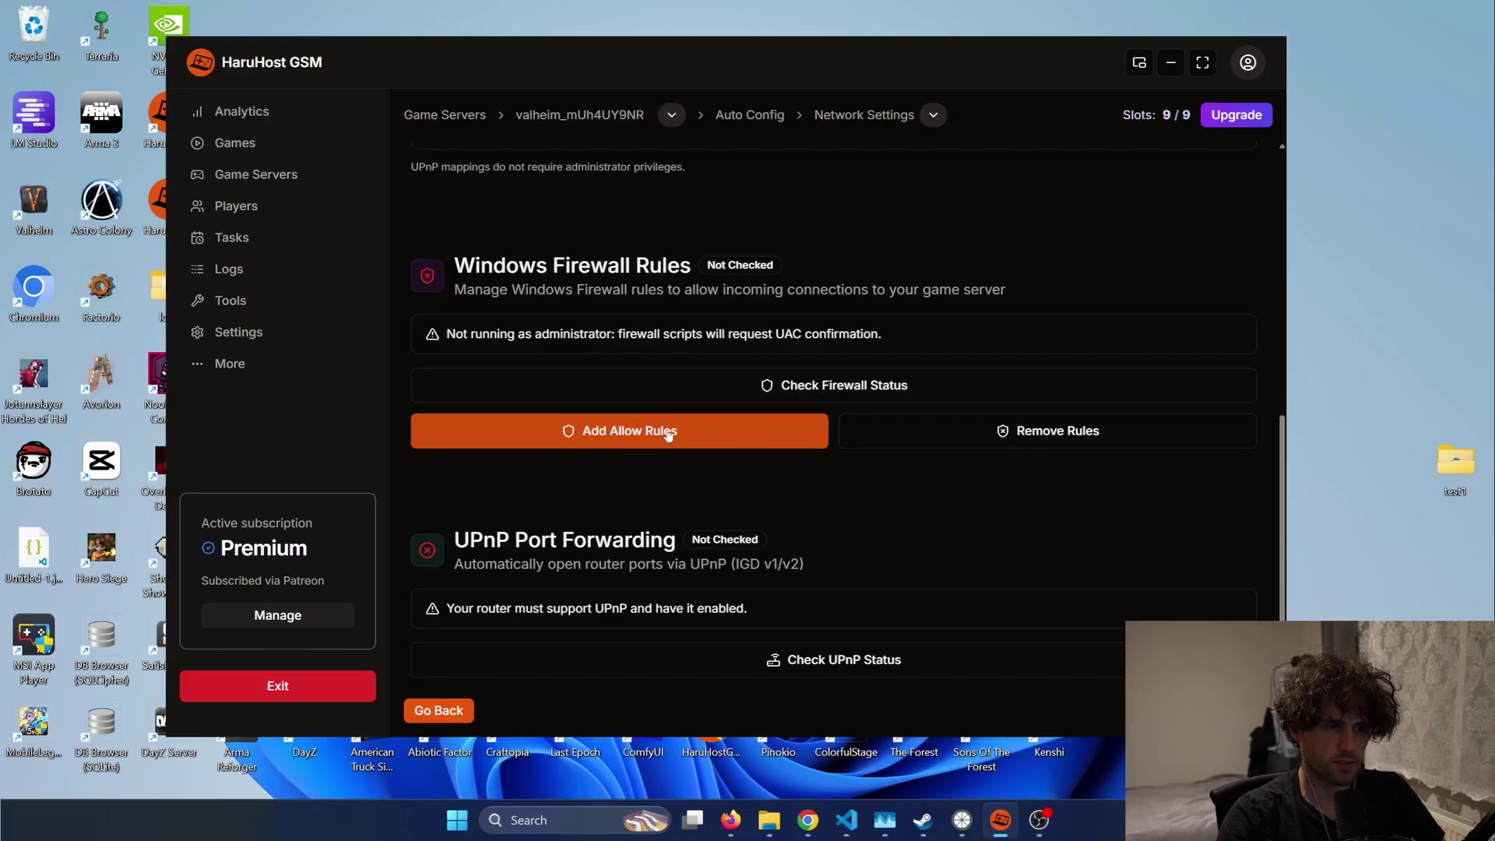
{"action": "scroll", "coordinate": [653, 451], "scroll_direction": "down", "scroll_amount": 1}
{"action": "left_click", "coordinate": [654, 655]}
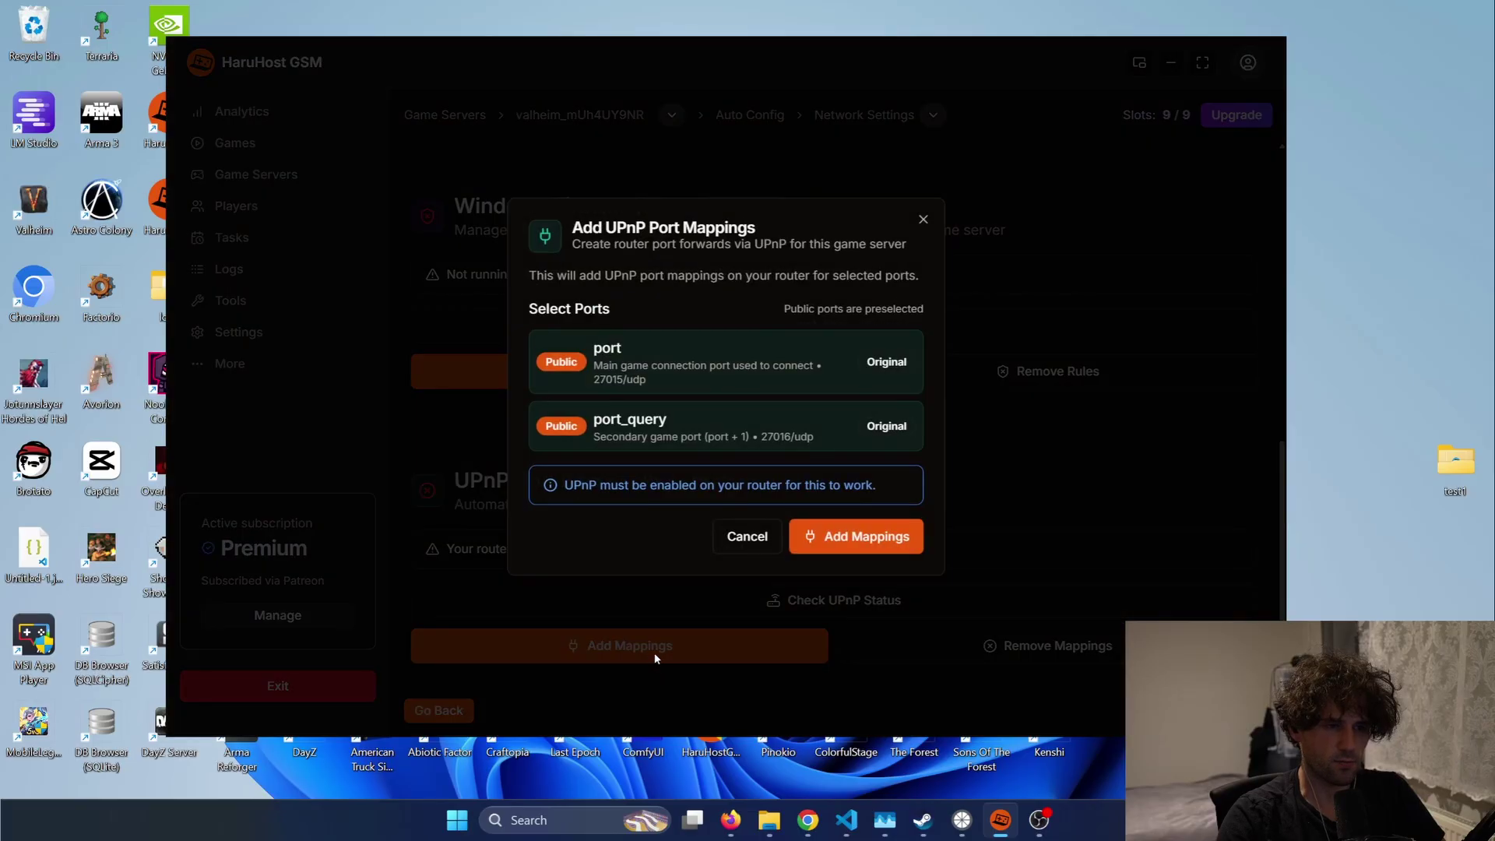
{"action": "left_click", "coordinate": [743, 536]}
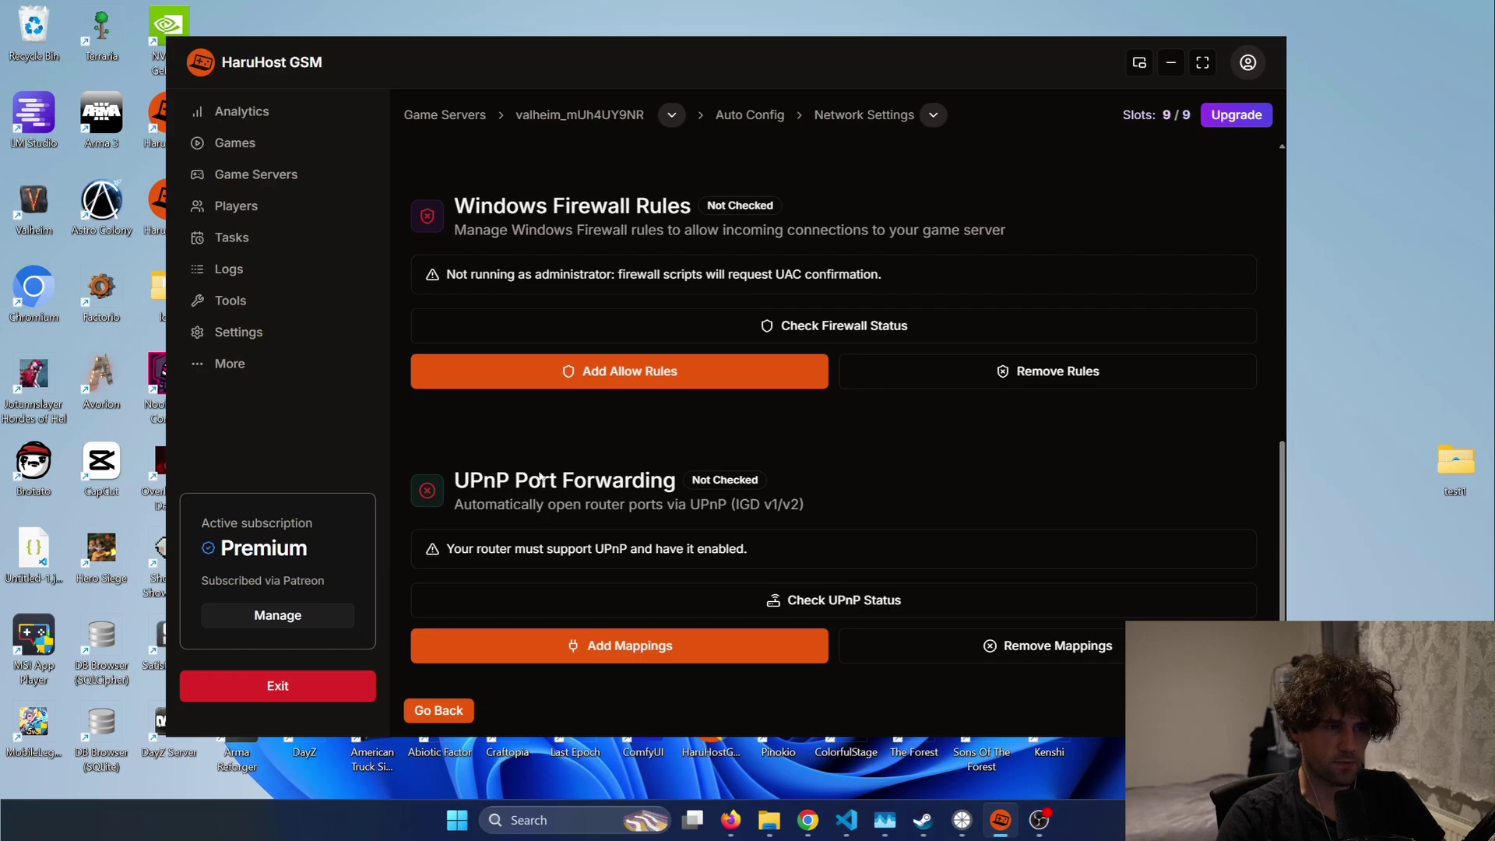
Step: Return to the server's overview and open the Thunderstore Mod Manager from its automatic configuration
{"action": "key", "text": "alt+Left"}
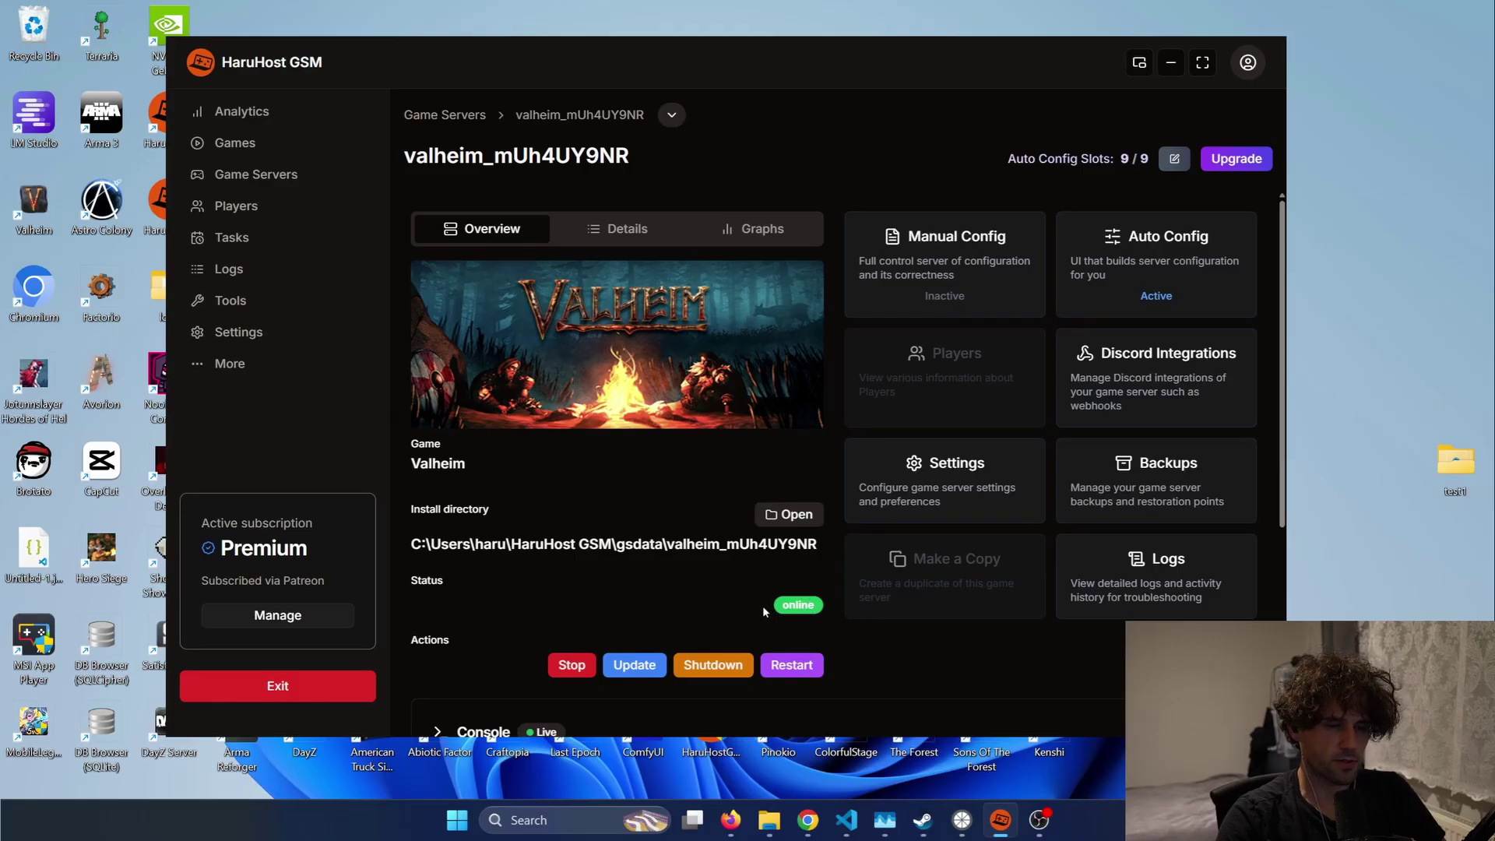
{"action": "left_click", "coordinate": [1141, 239]}
{"action": "left_click", "coordinate": [1178, 433]}
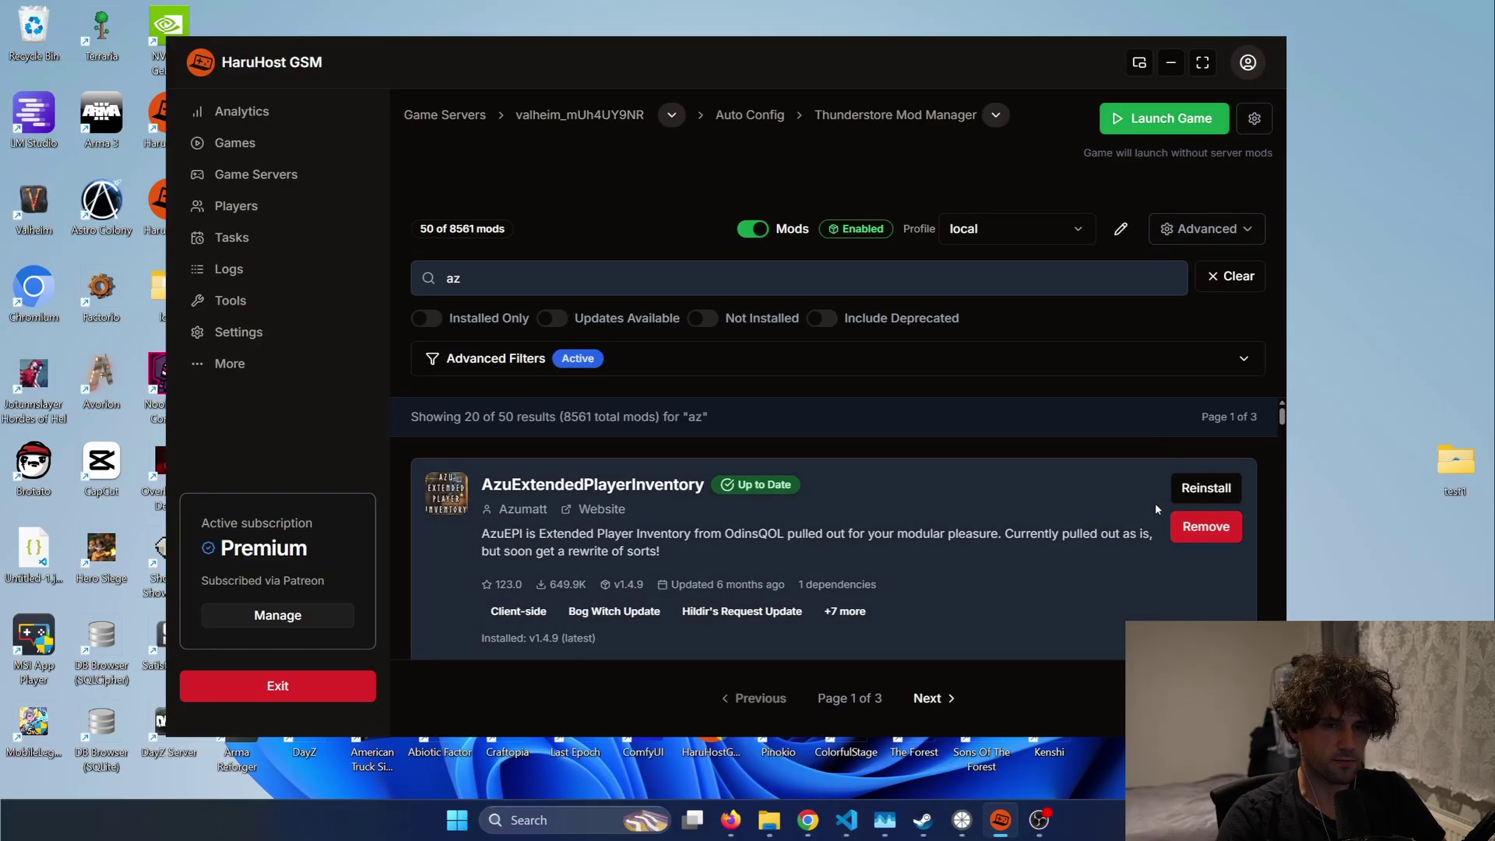
{"action": "scroll", "coordinate": [989, 543], "scroll_direction": "down", "scroll_amount": 2}
{"action": "scroll", "coordinate": [927, 545], "scroll_direction": "up", "scroll_amount": 2}
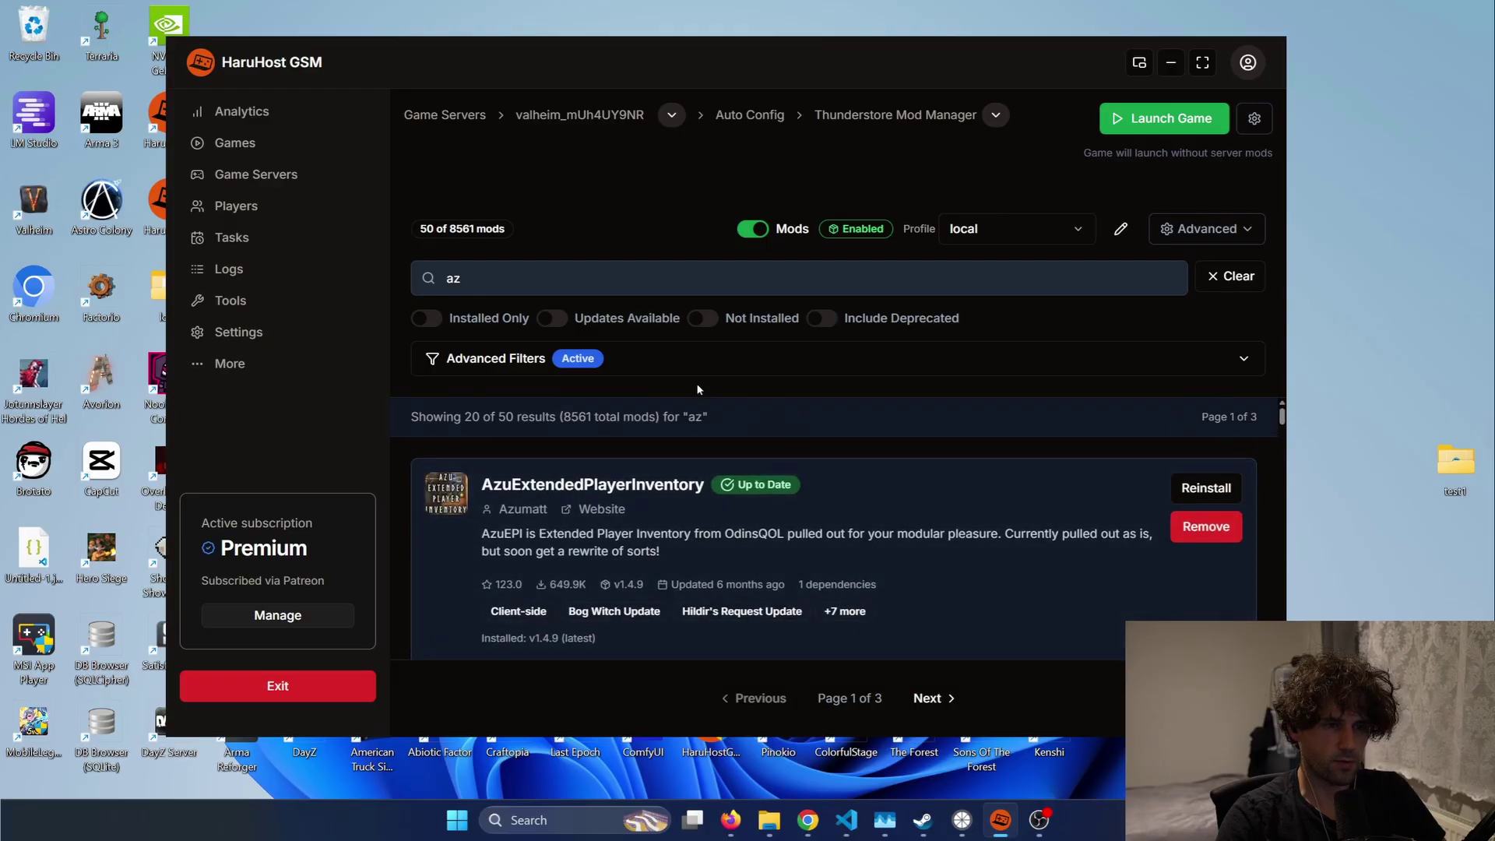
Step: Clear the "az" search and filter the mod list to Installed Only to examine the installed mods
{"action": "left_click", "coordinate": [442, 317]}
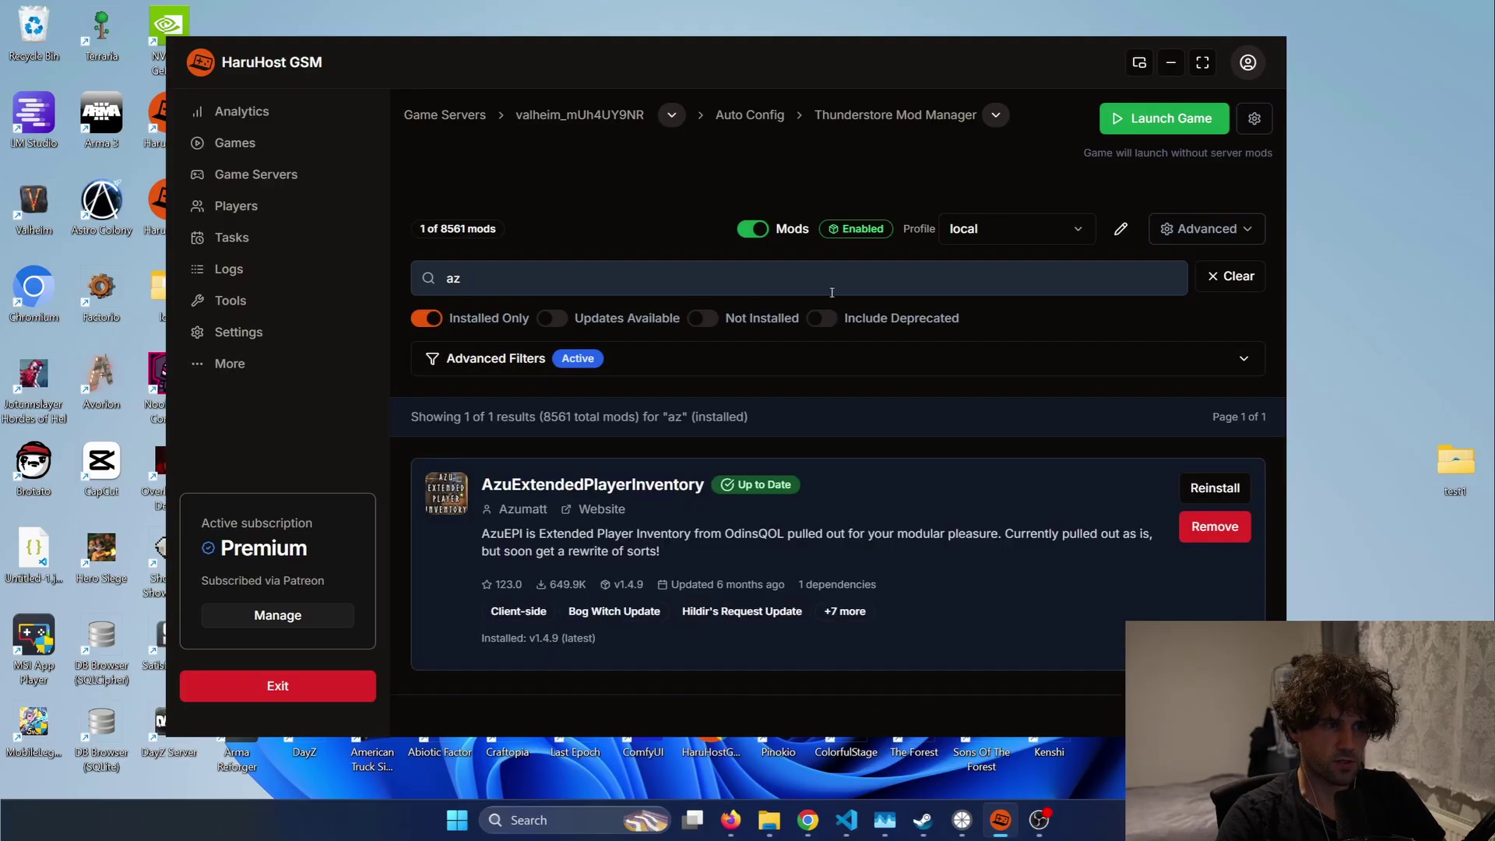
{"action": "left_click", "coordinate": [1201, 282]}
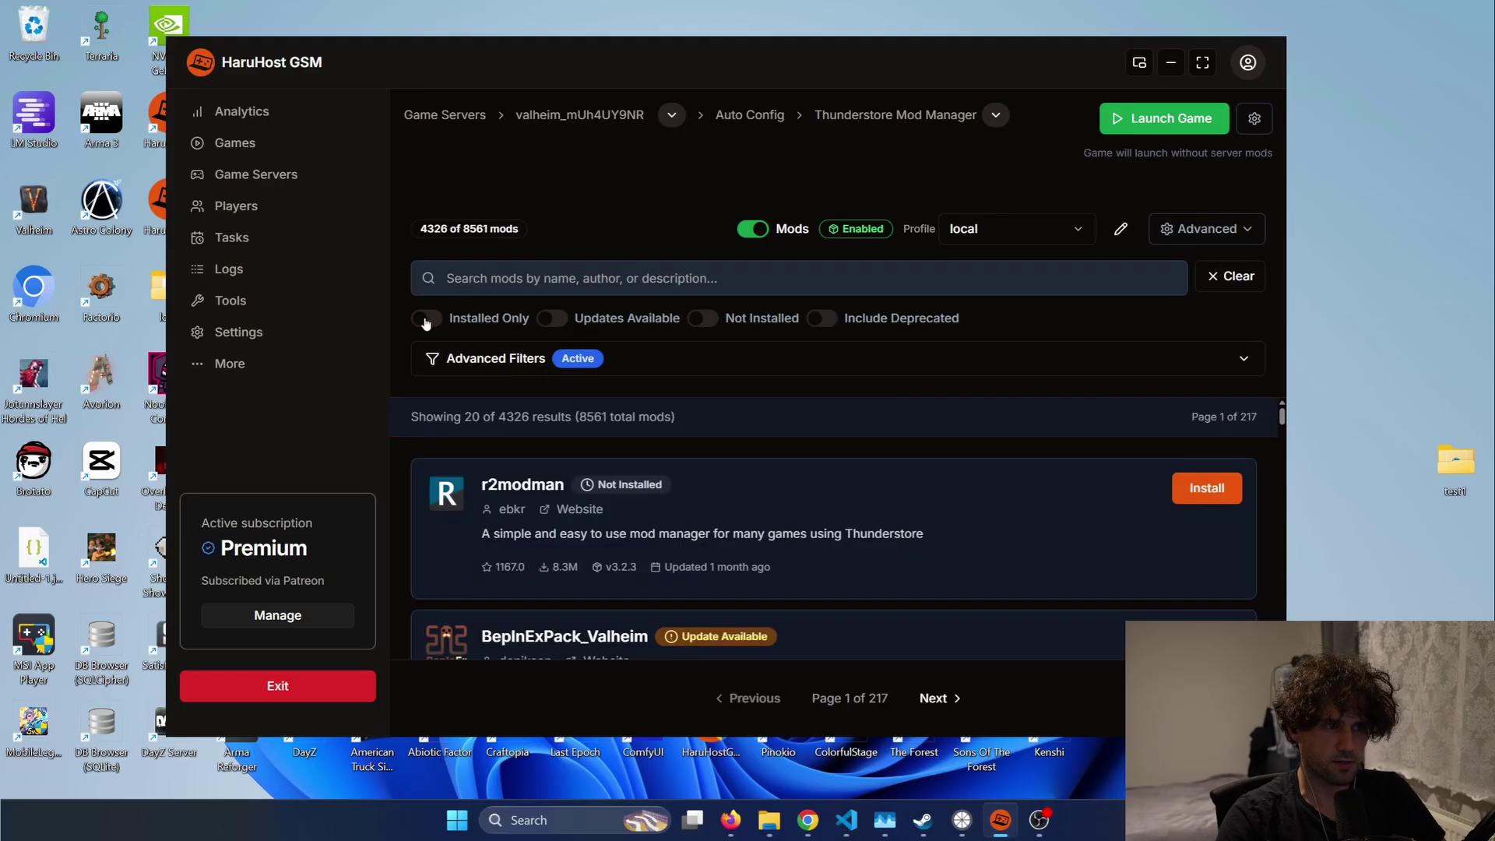
{"action": "scroll", "coordinate": [728, 559], "scroll_direction": "down", "scroll_amount": 3}
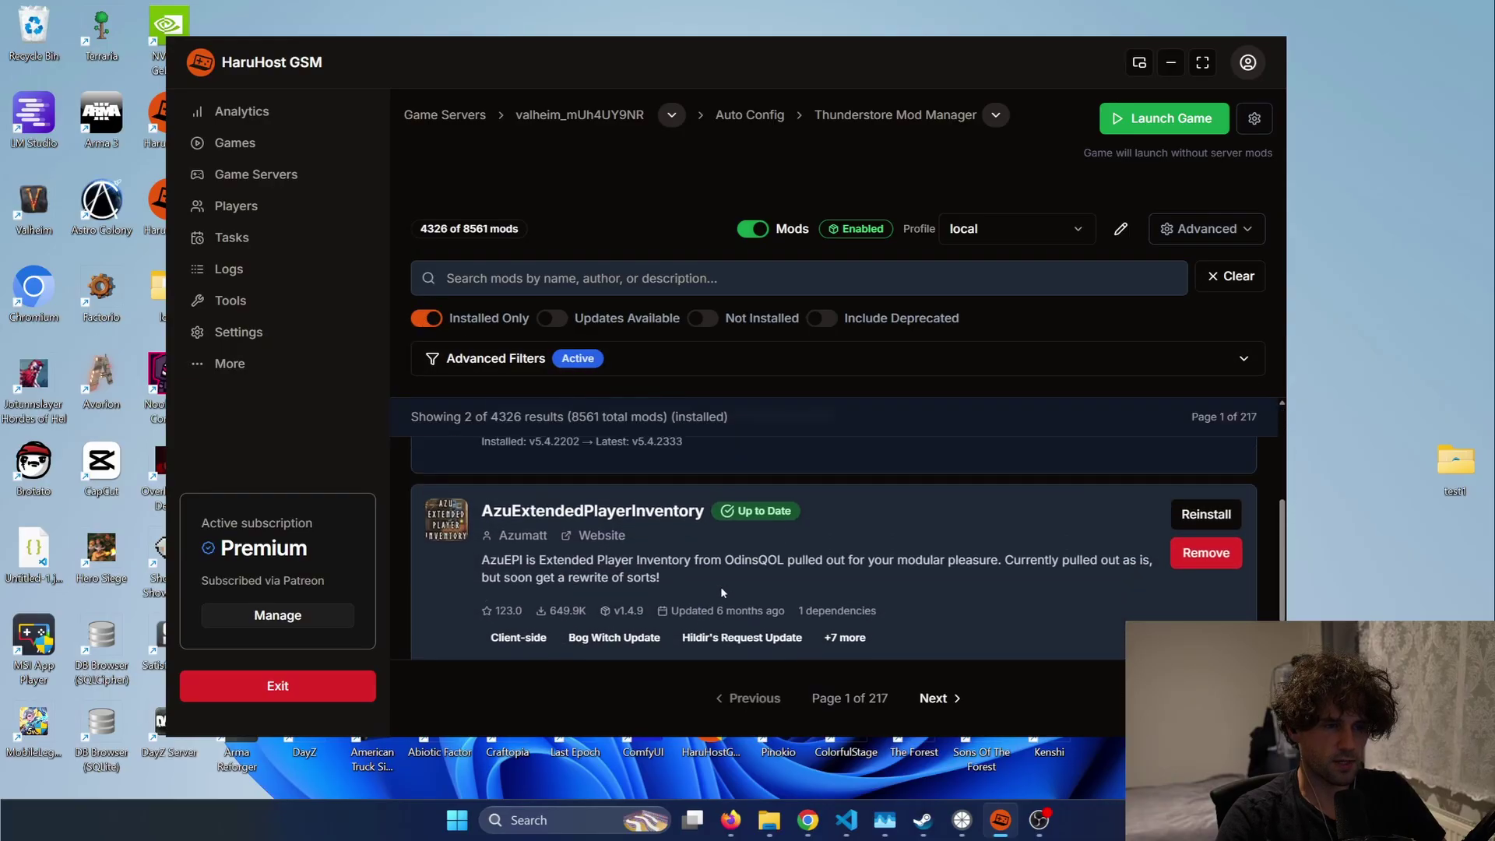
{"action": "scroll", "coordinate": [727, 559], "scroll_direction": "up", "scroll_amount": 3}
{"action": "scroll", "coordinate": [728, 553], "scroll_direction": "down", "scroll_amount": 3}
{"action": "scroll", "coordinate": [740, 555], "scroll_direction": "up", "scroll_amount": 3}
{"action": "scroll", "coordinate": [751, 555], "scroll_direction": "down", "scroll_amount": 3}
{"action": "scroll", "coordinate": [763, 556], "scroll_direction": "up", "scroll_amount": 3}
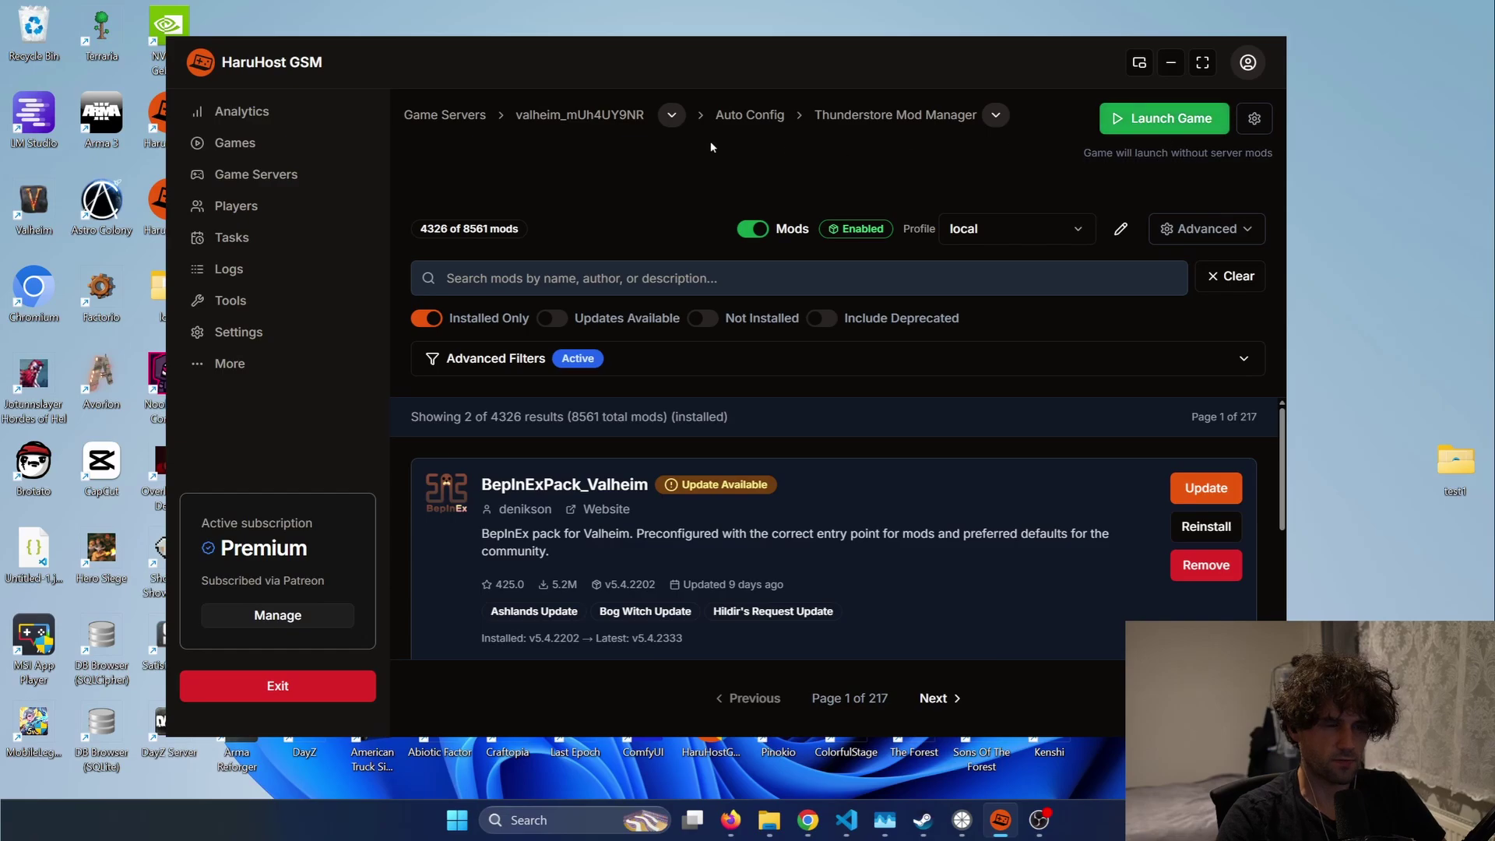
Step: Scan for installed games and import them into the Games library
{"action": "left_click", "coordinate": [281, 151]}
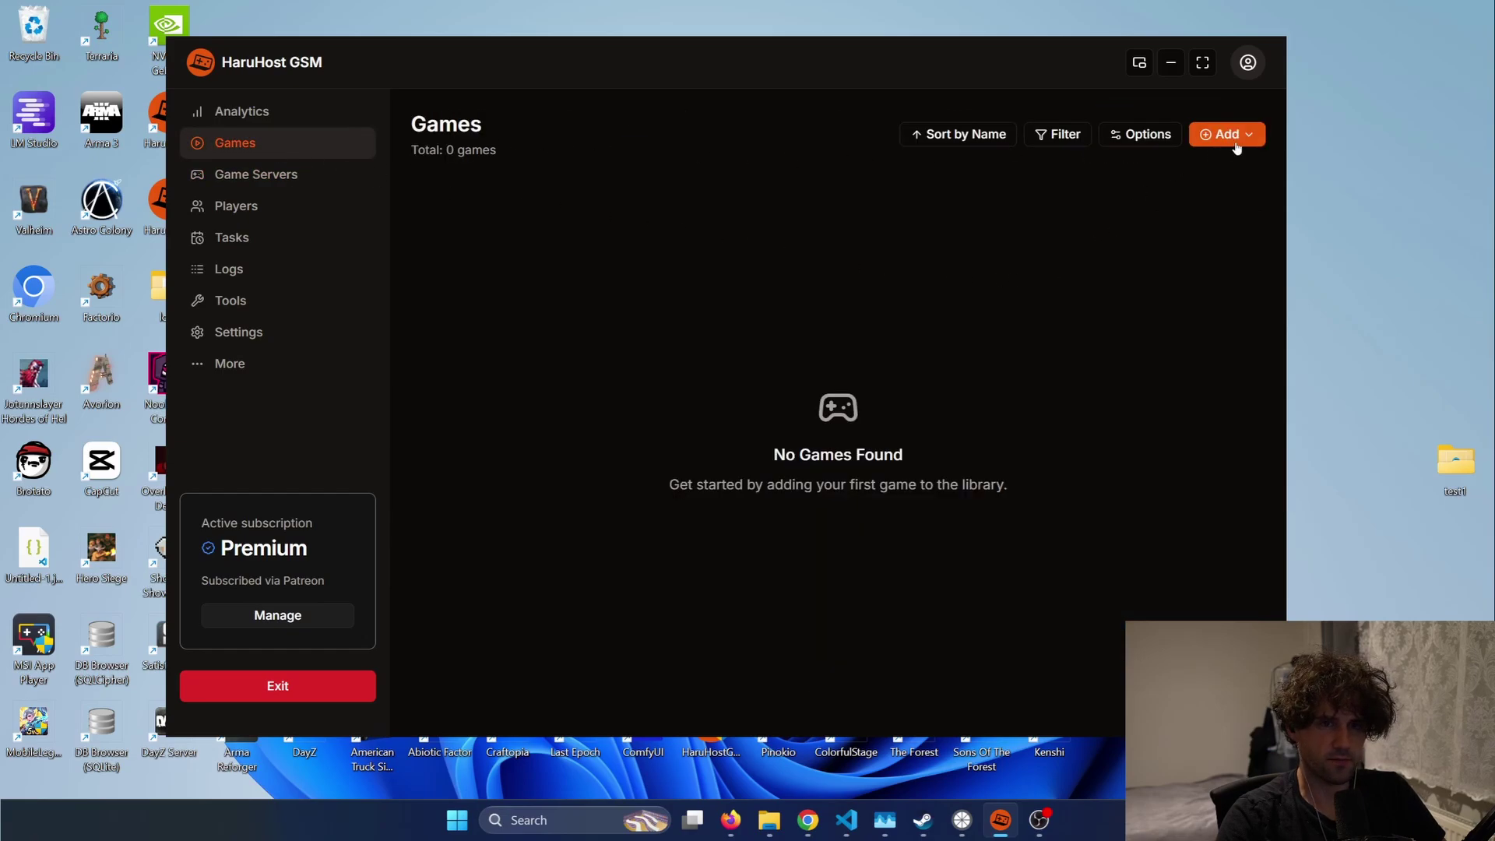
{"action": "left_click", "coordinate": [1249, 138]}
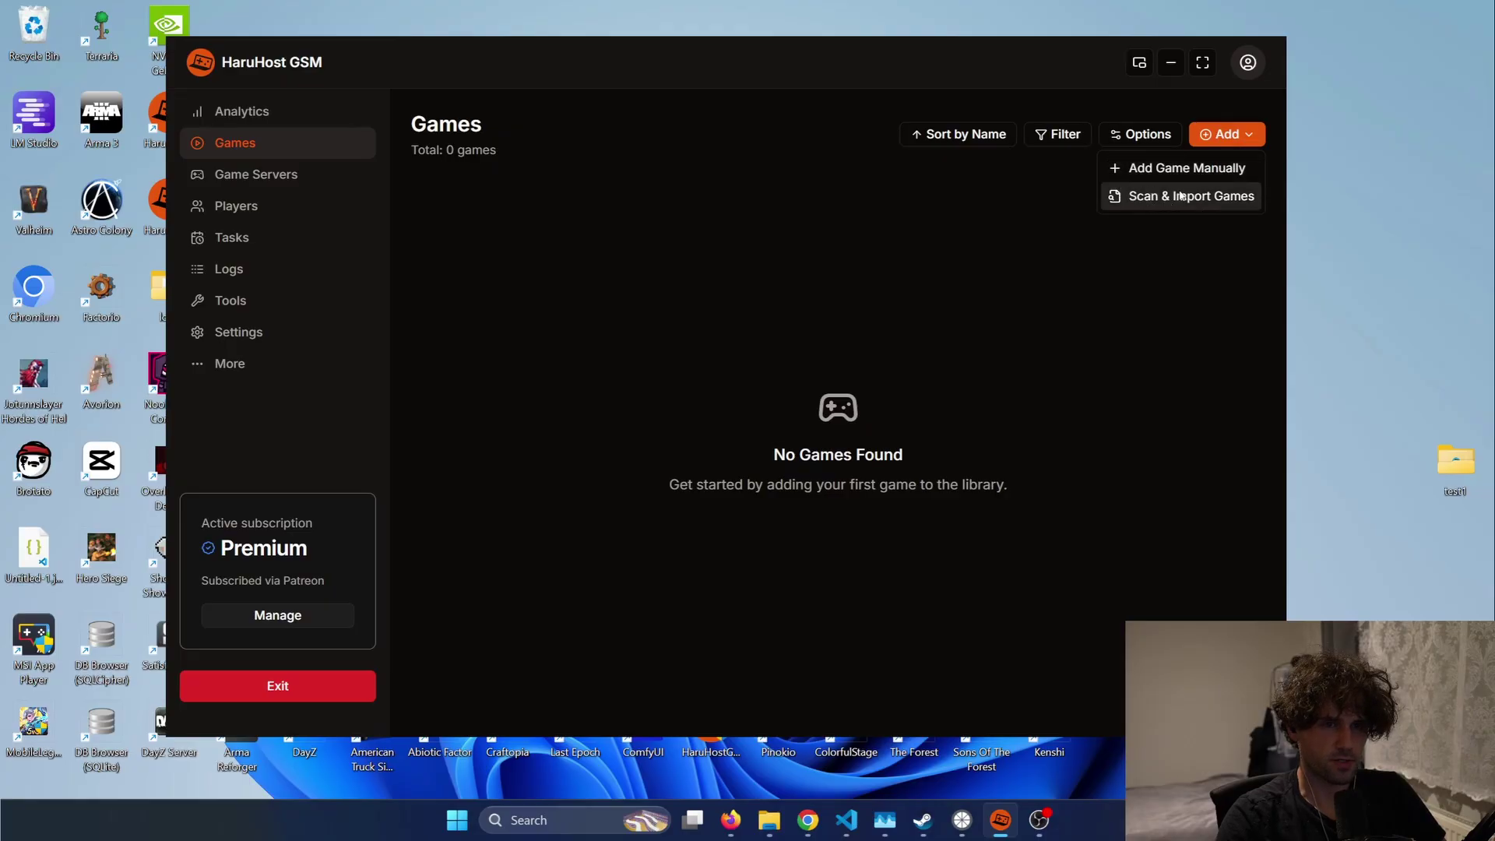
{"action": "left_click", "coordinate": [1180, 195]}
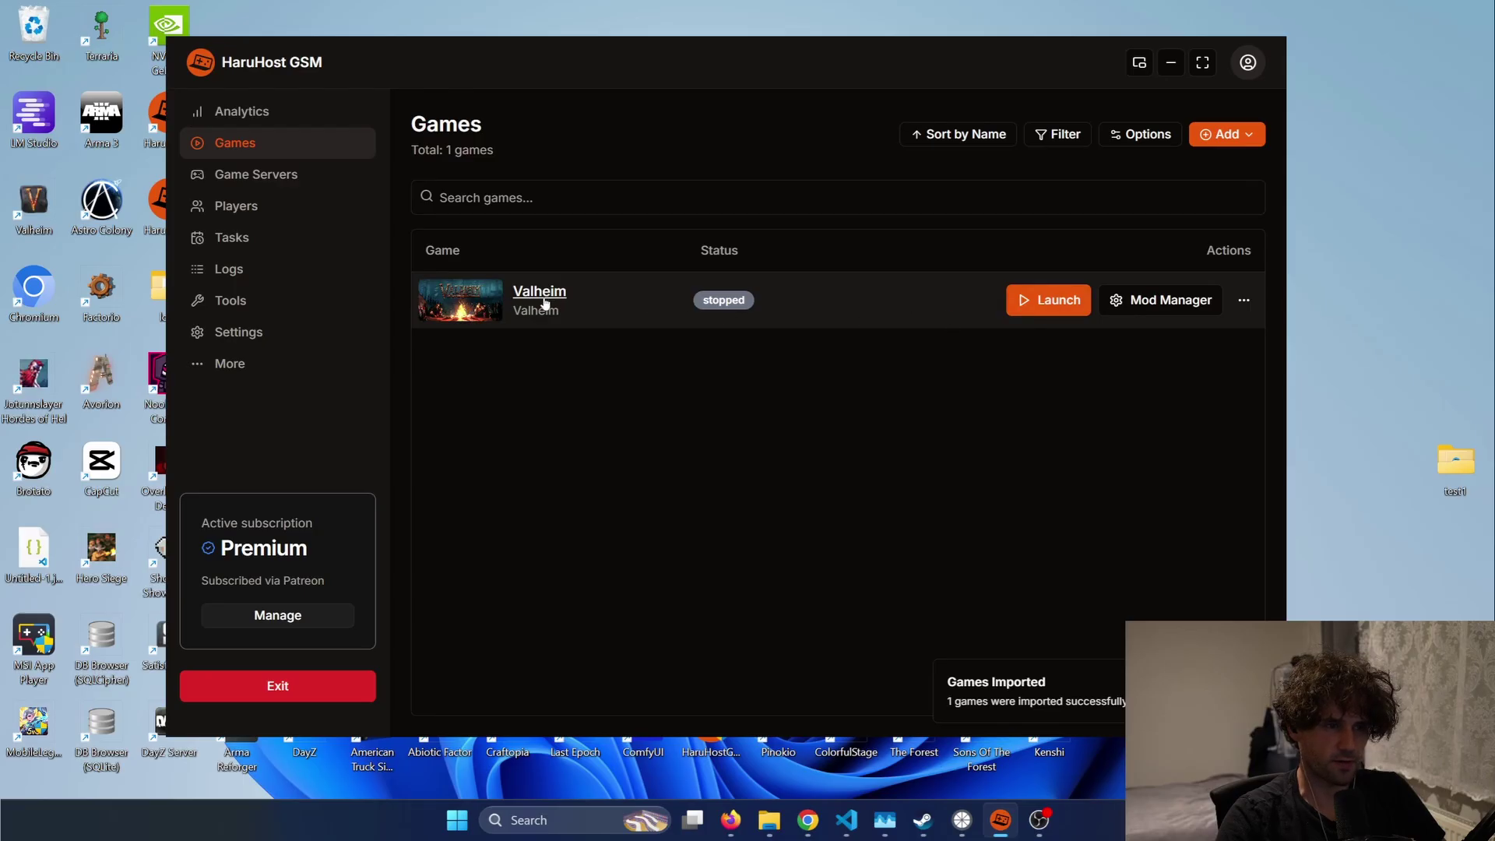
Step: Delete the Valheim entry from the Games library and confirm the removal
{"action": "left_click", "coordinate": [1243, 300]}
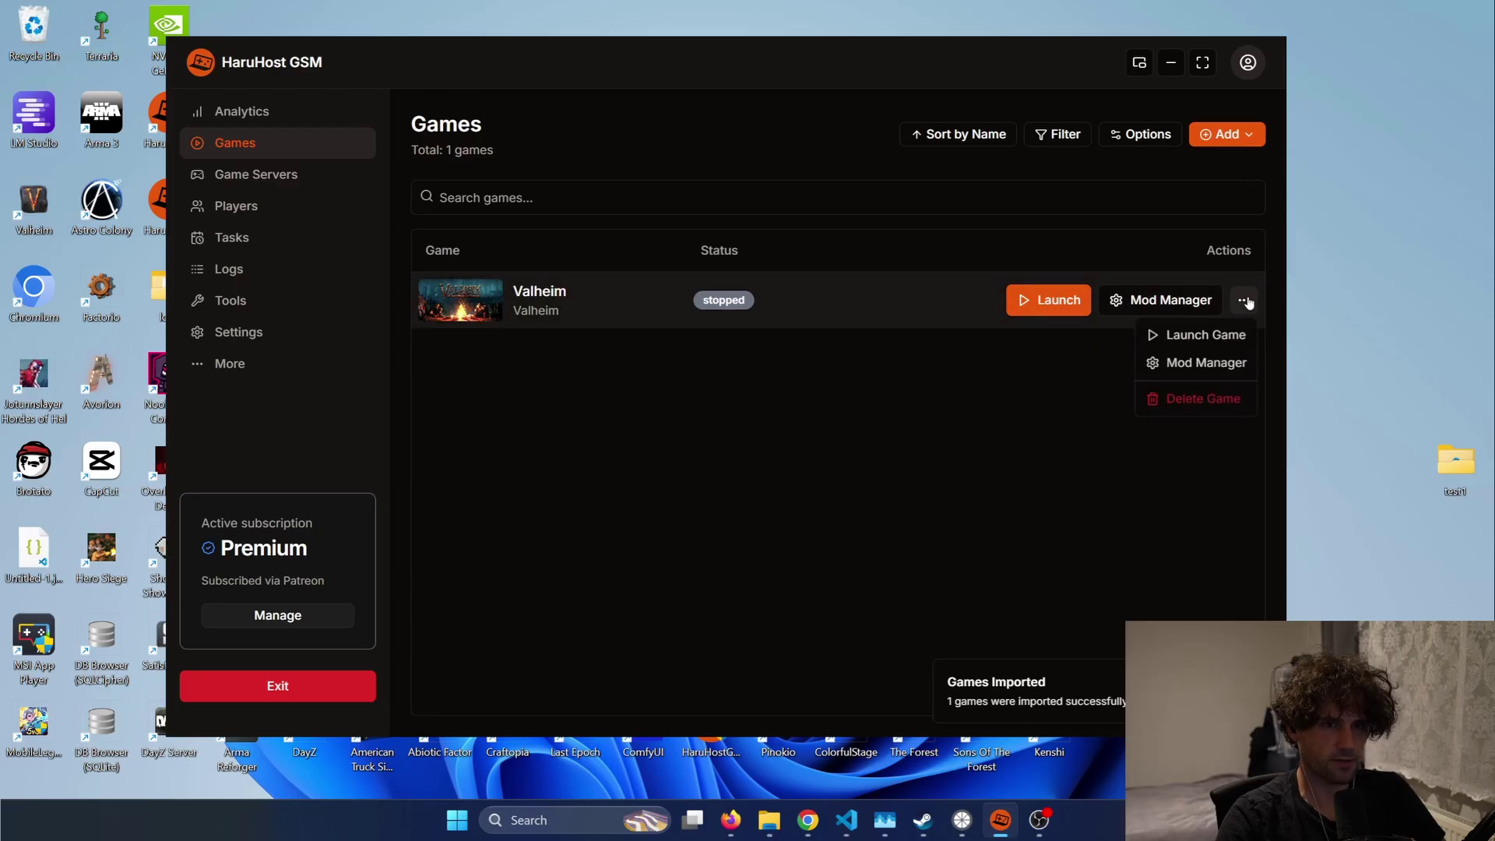
{"action": "left_click", "coordinate": [1202, 400]}
{"action": "left_click", "coordinate": [894, 425]}
Step: Start adding a game manually and choose Valheim as the game to import
{"action": "left_click", "coordinate": [1227, 136]}
{"action": "left_click", "coordinate": [1152, 170]}
{"action": "left_click", "coordinate": [776, 430]}
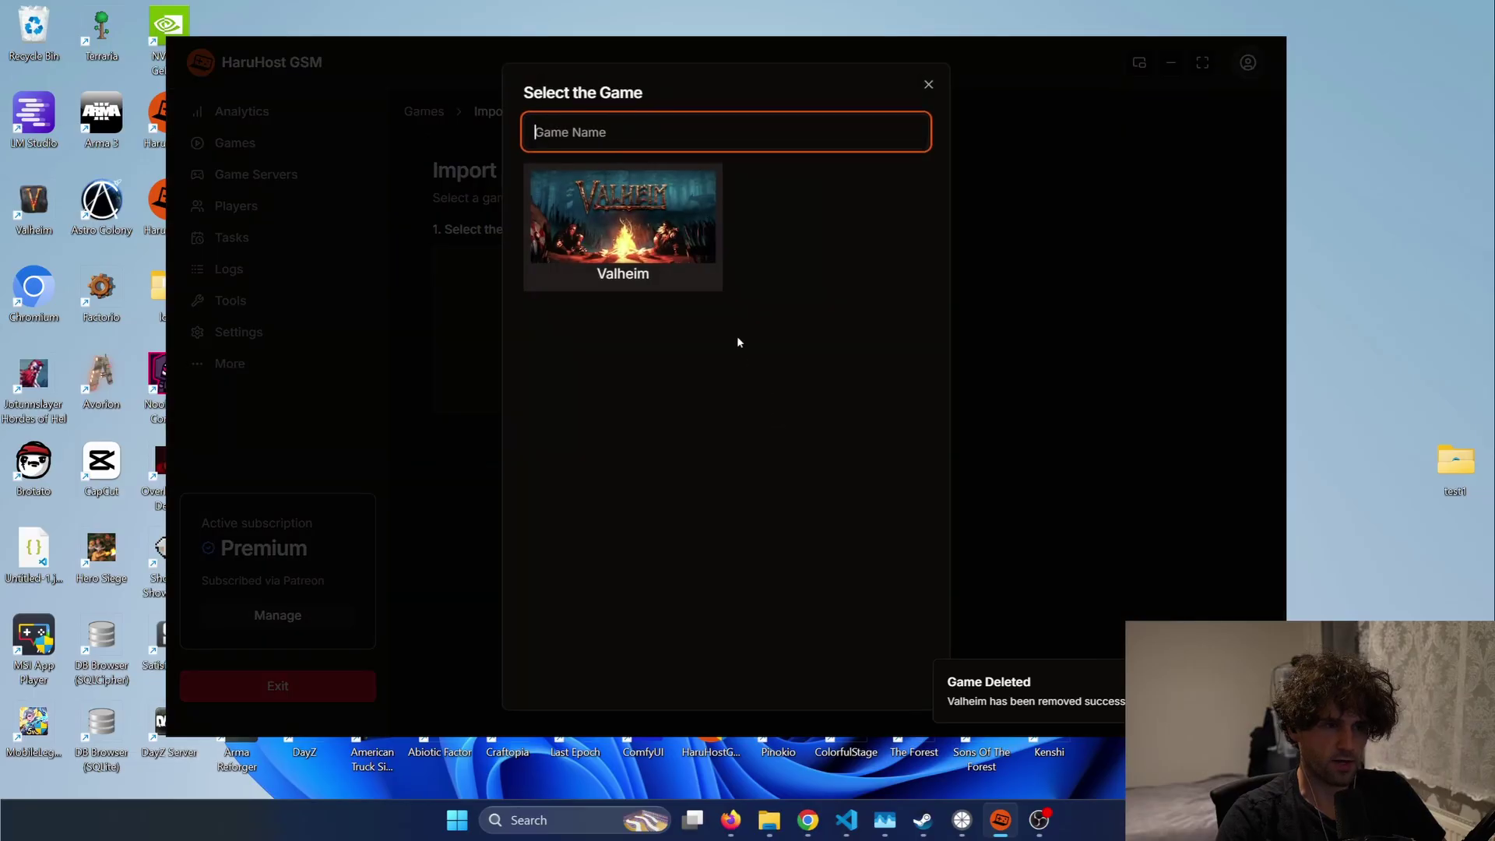
{"action": "left_click", "coordinate": [667, 246]}
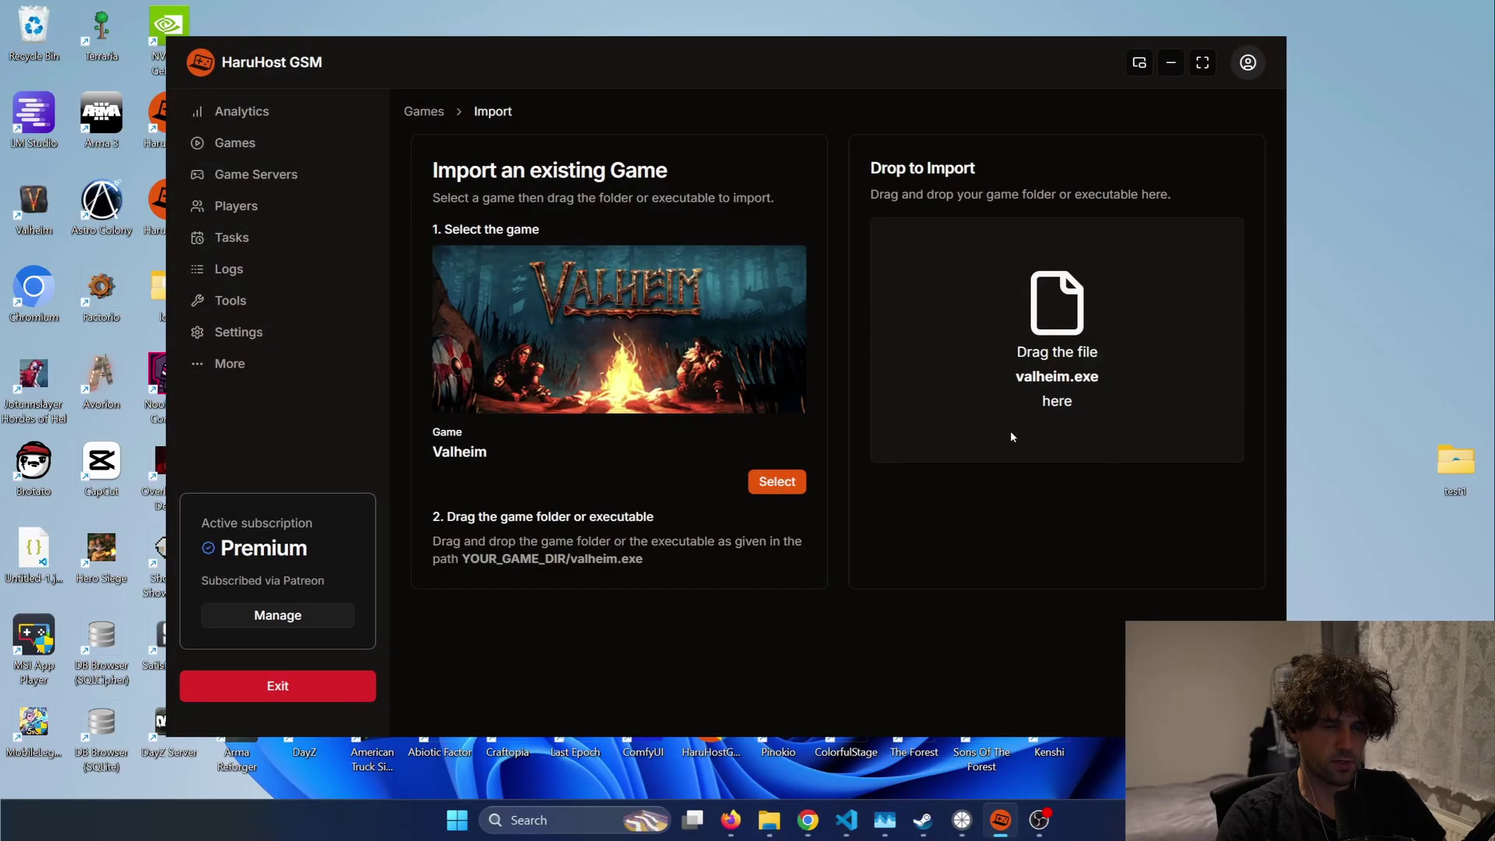
Step: Switch to Steam and browse Valheim's local files to open its installation folder
{"action": "left_click", "coordinate": [923, 818]}
{"action": "left_click", "coordinate": [888, 345]}
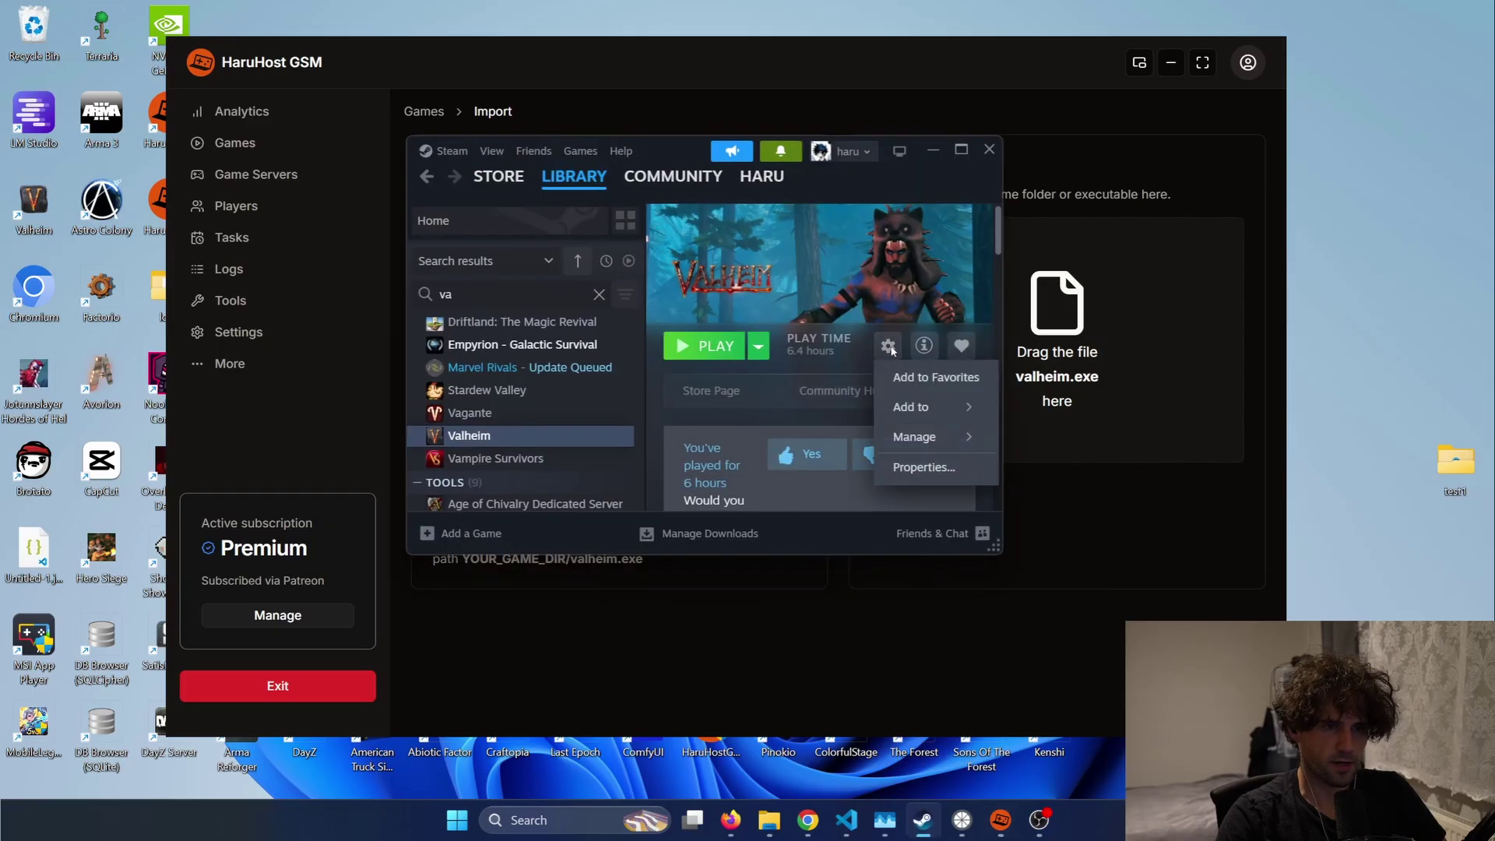
{"action": "mouse_move", "coordinate": [918, 436]}
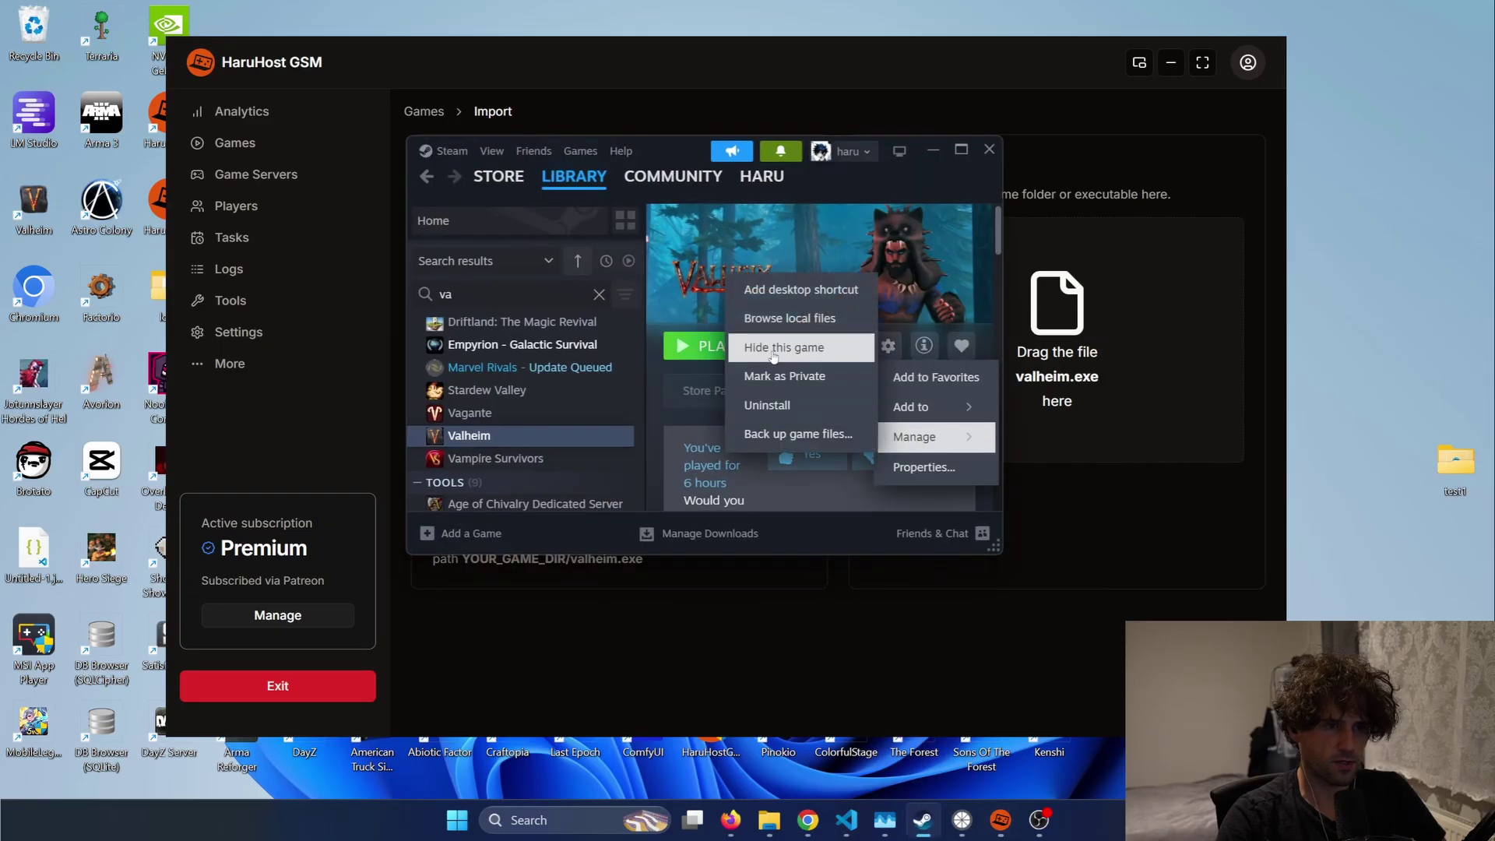
{"action": "left_click", "coordinate": [796, 318]}
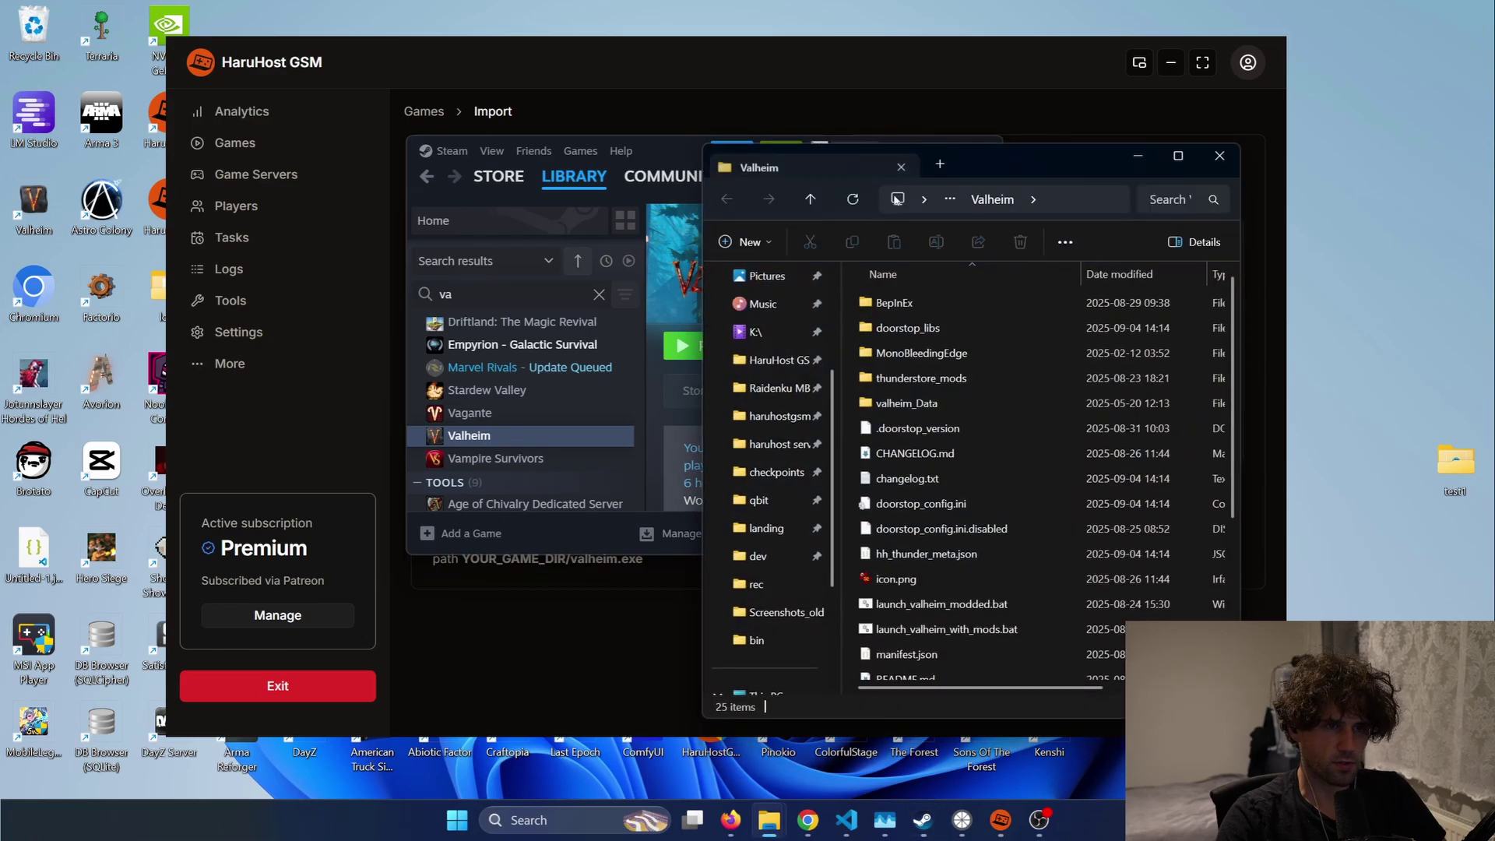
Step: Import Valheim by dropping valheim.exe from its installation folder onto the import area, and return to the Games library
{"action": "left_click", "coordinate": [915, 144]}
{"action": "left_click", "coordinate": [932, 149]}
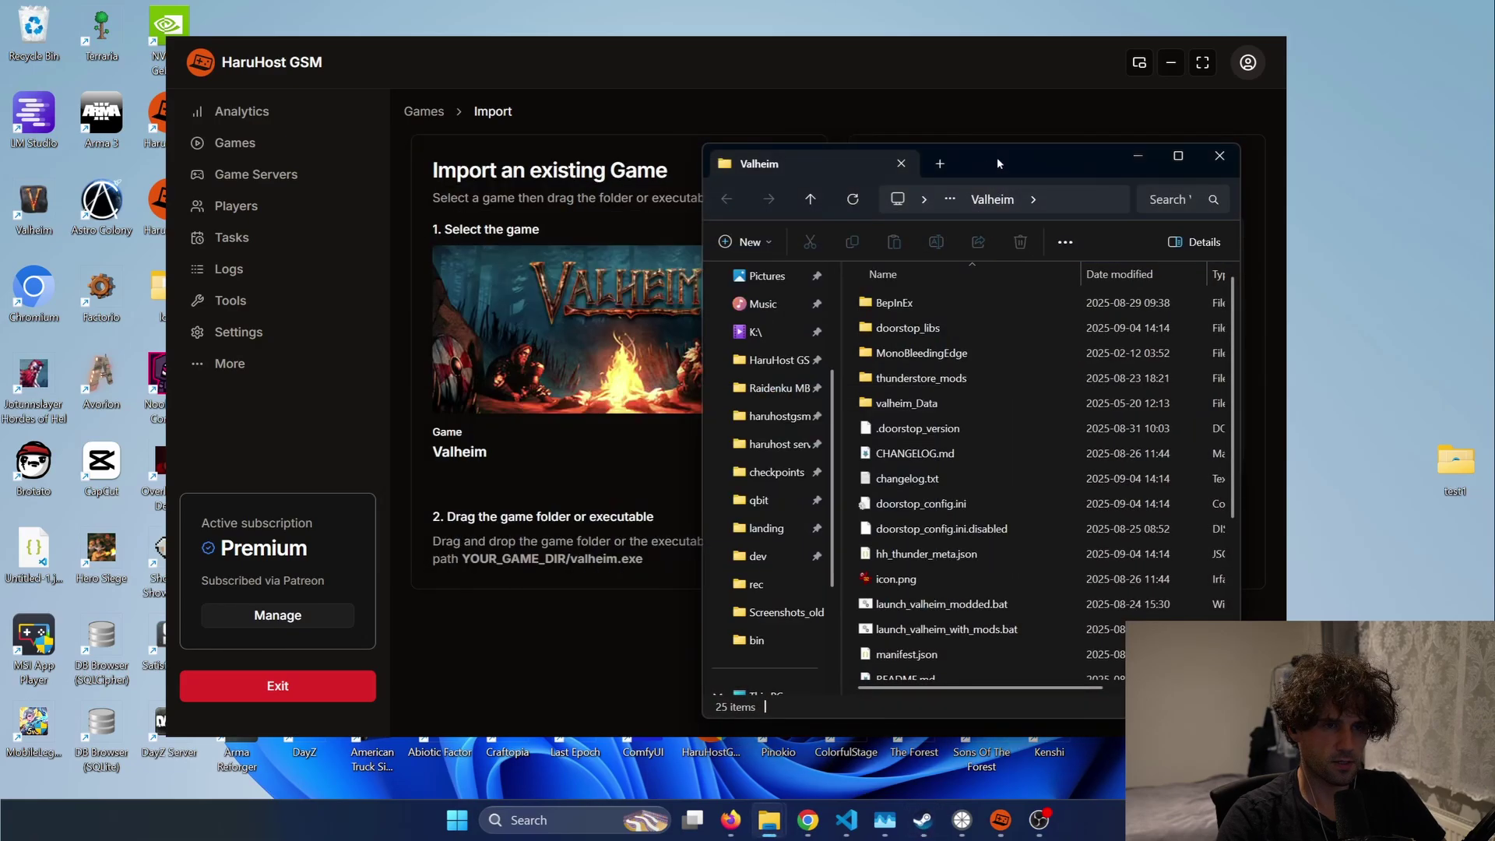
{"action": "left_click_drag", "start_coordinate": [995, 157], "coordinate": [381, 106]}
{"action": "scroll", "coordinate": [323, 504], "scroll_direction": "down", "scroll_amount": 3}
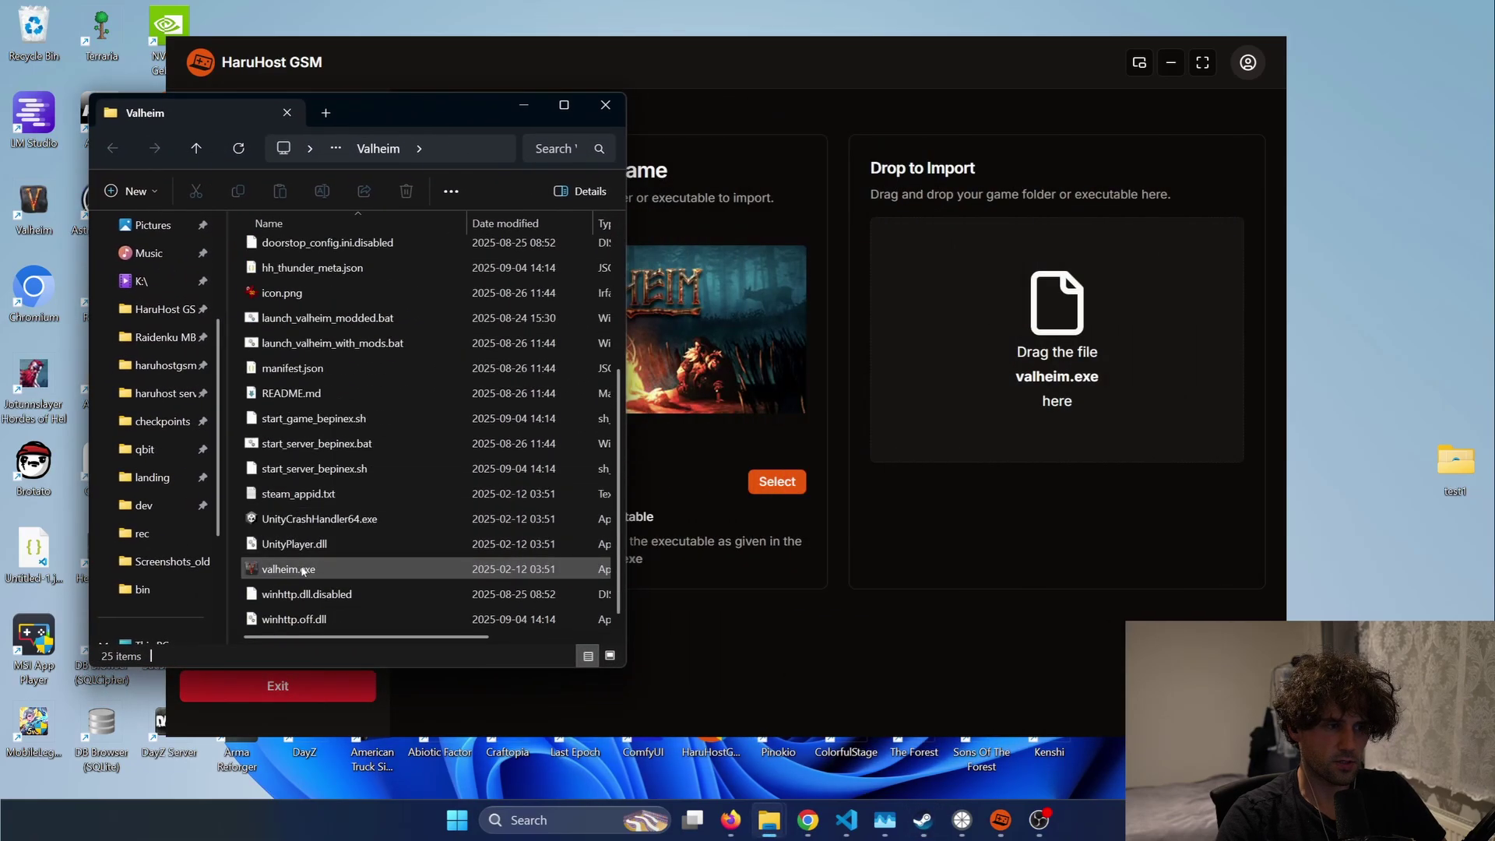
{"action": "left_click_drag", "start_coordinate": [359, 568], "coordinate": [984, 360]}
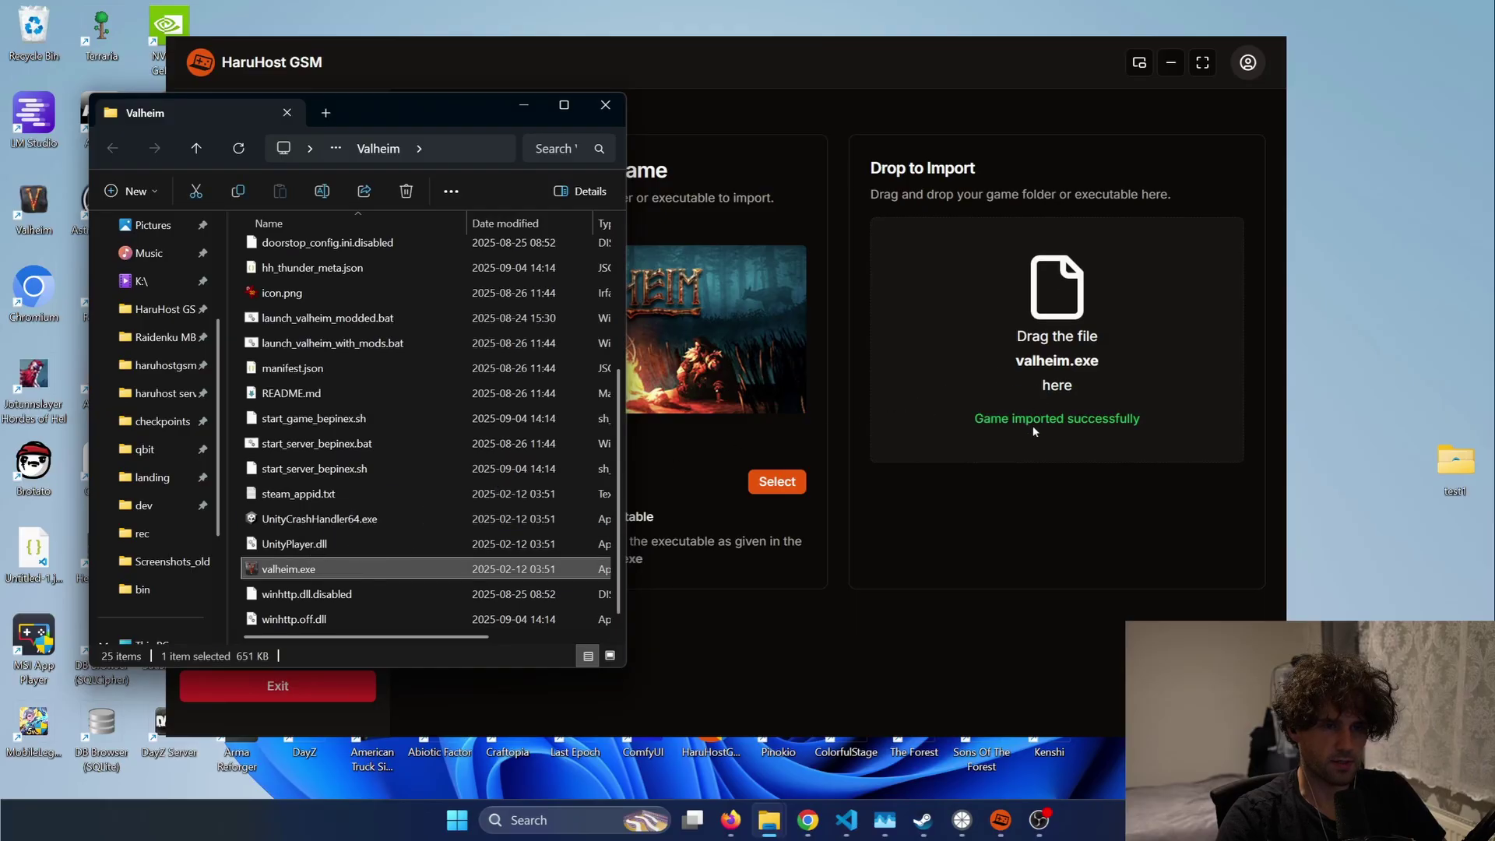
{"action": "left_click", "coordinate": [524, 104]}
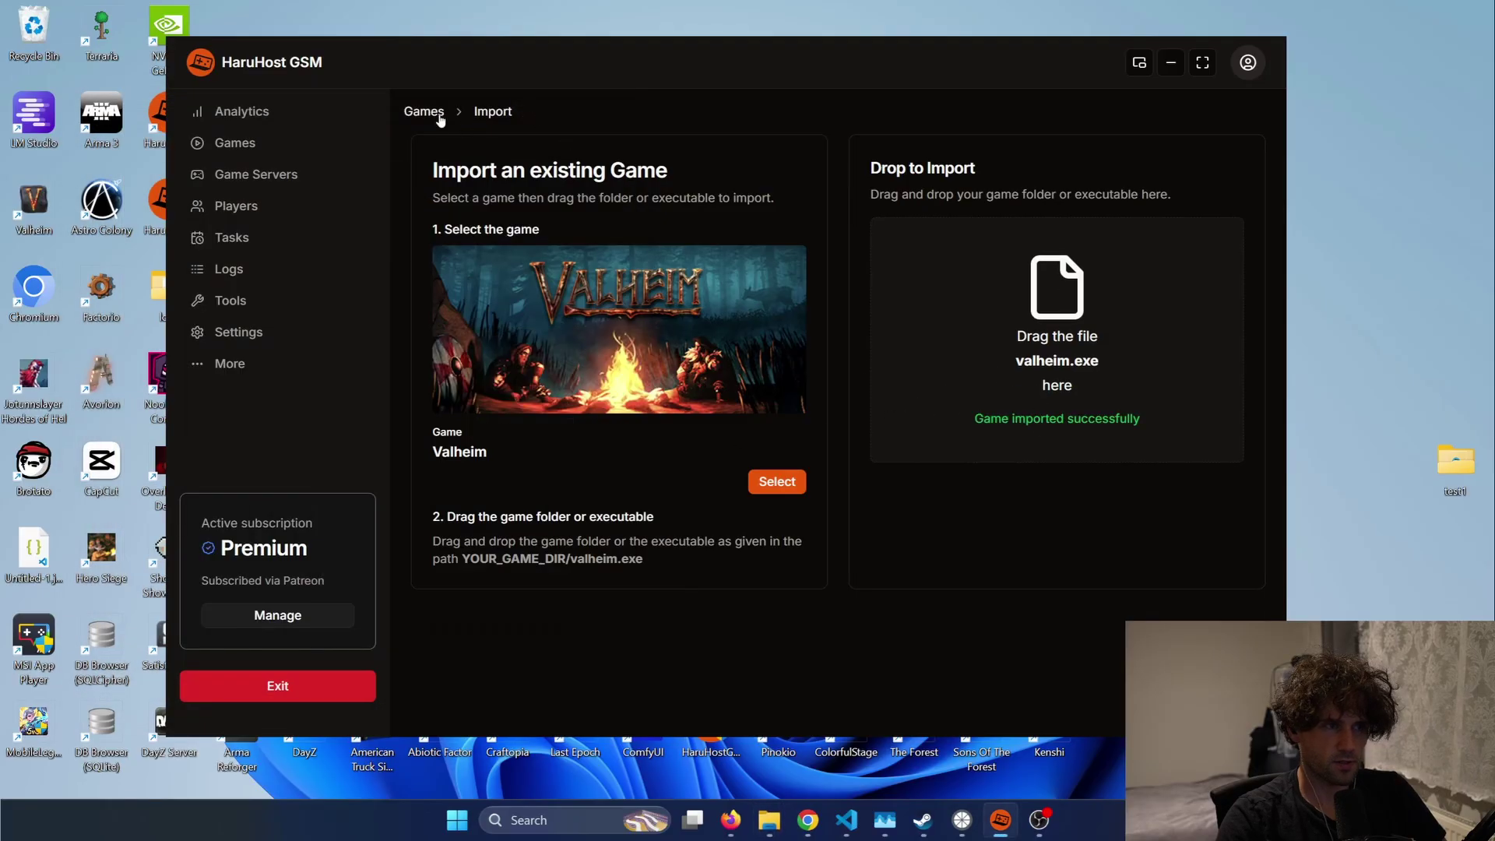
{"action": "left_click", "coordinate": [437, 113]}
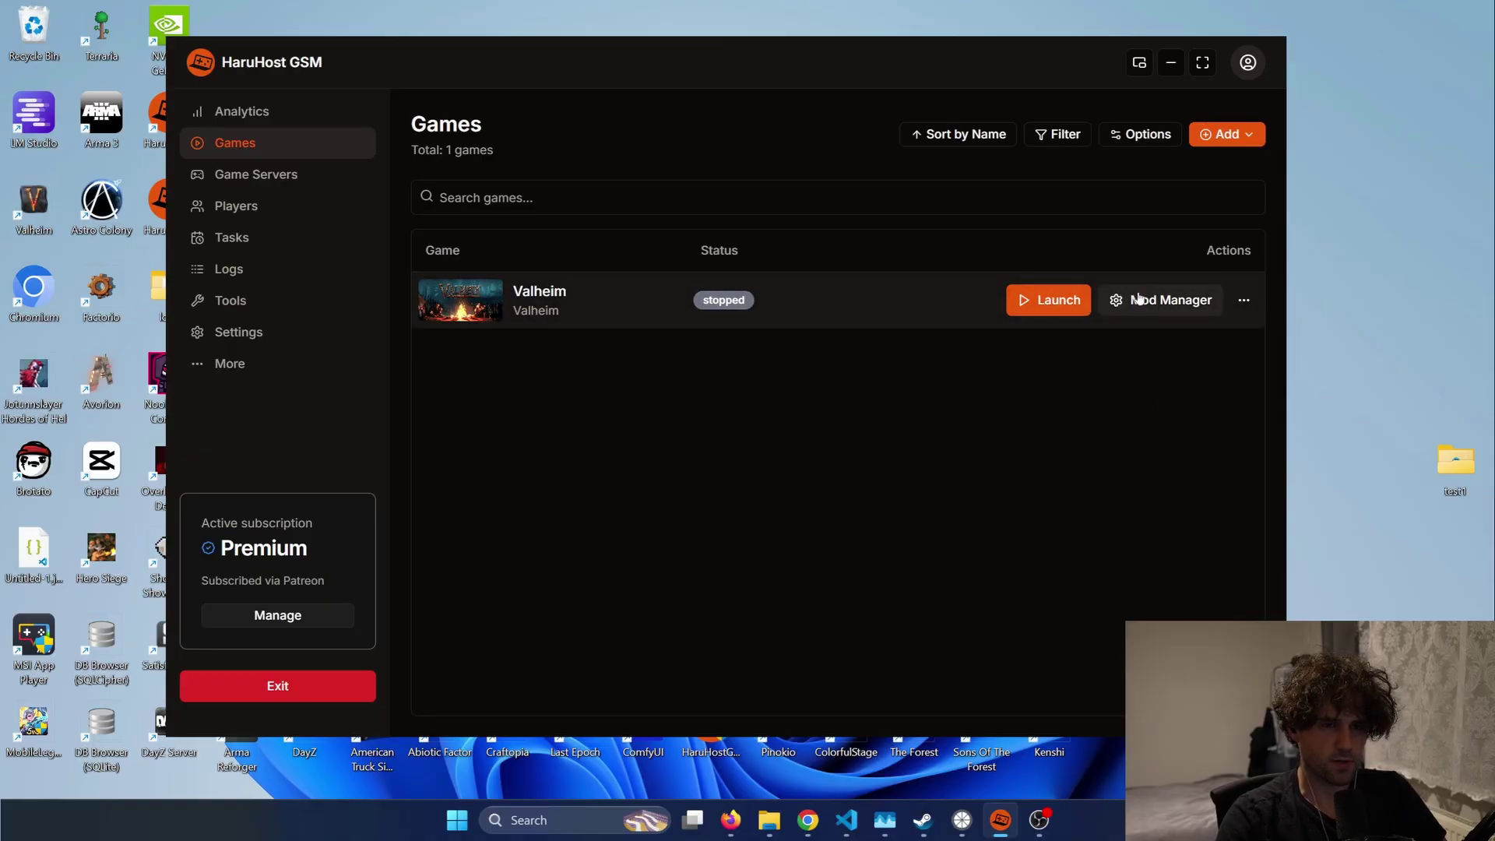
Step: Look at Valheim's Thunderstore mod profiles and its launch options, and close the options without launching the game
{"action": "left_click", "coordinate": [1143, 303]}
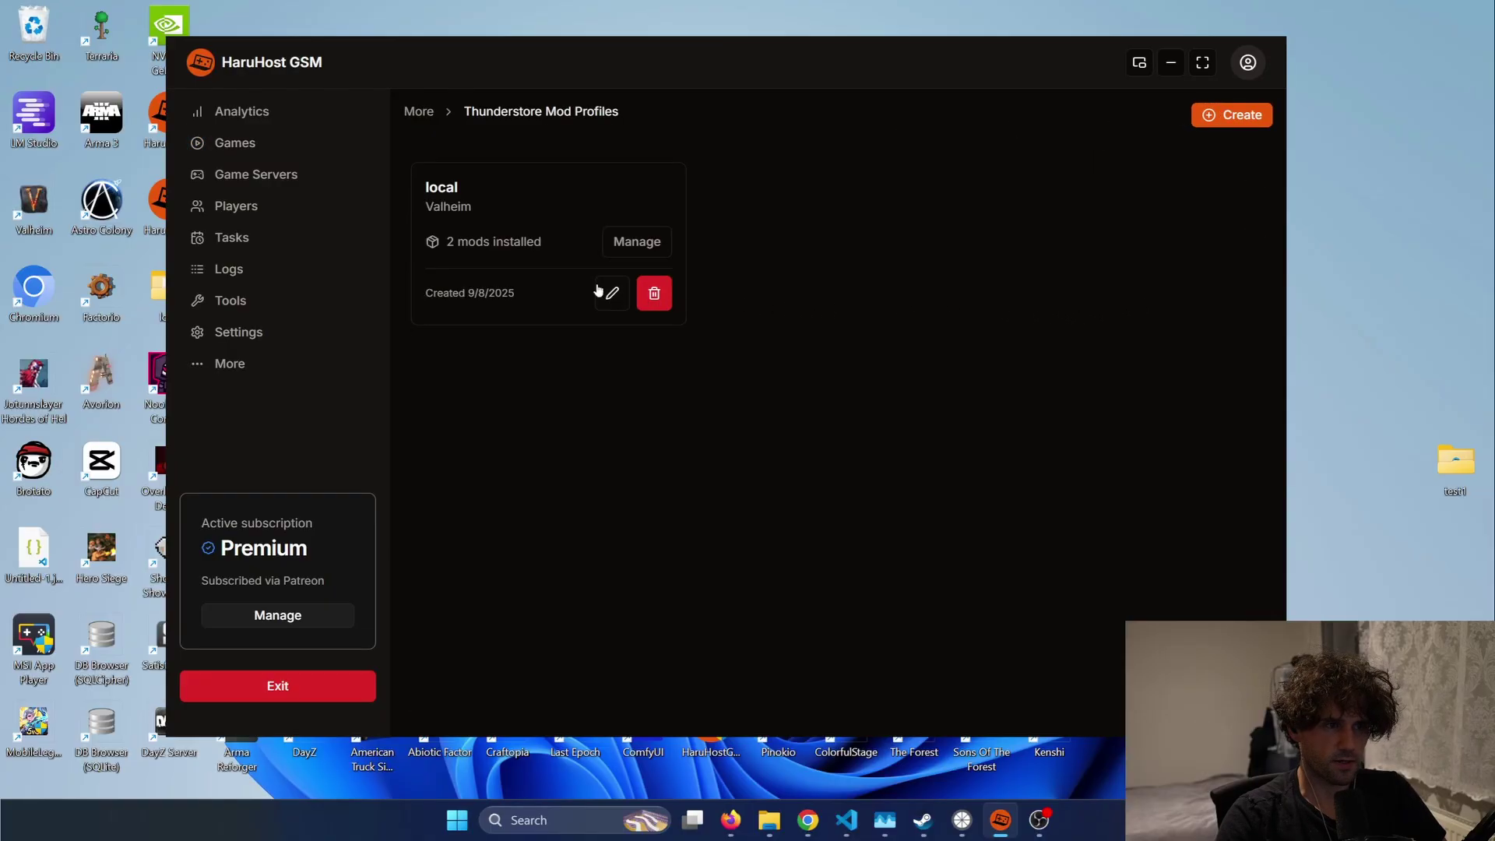
{"action": "left_click", "coordinate": [643, 247]}
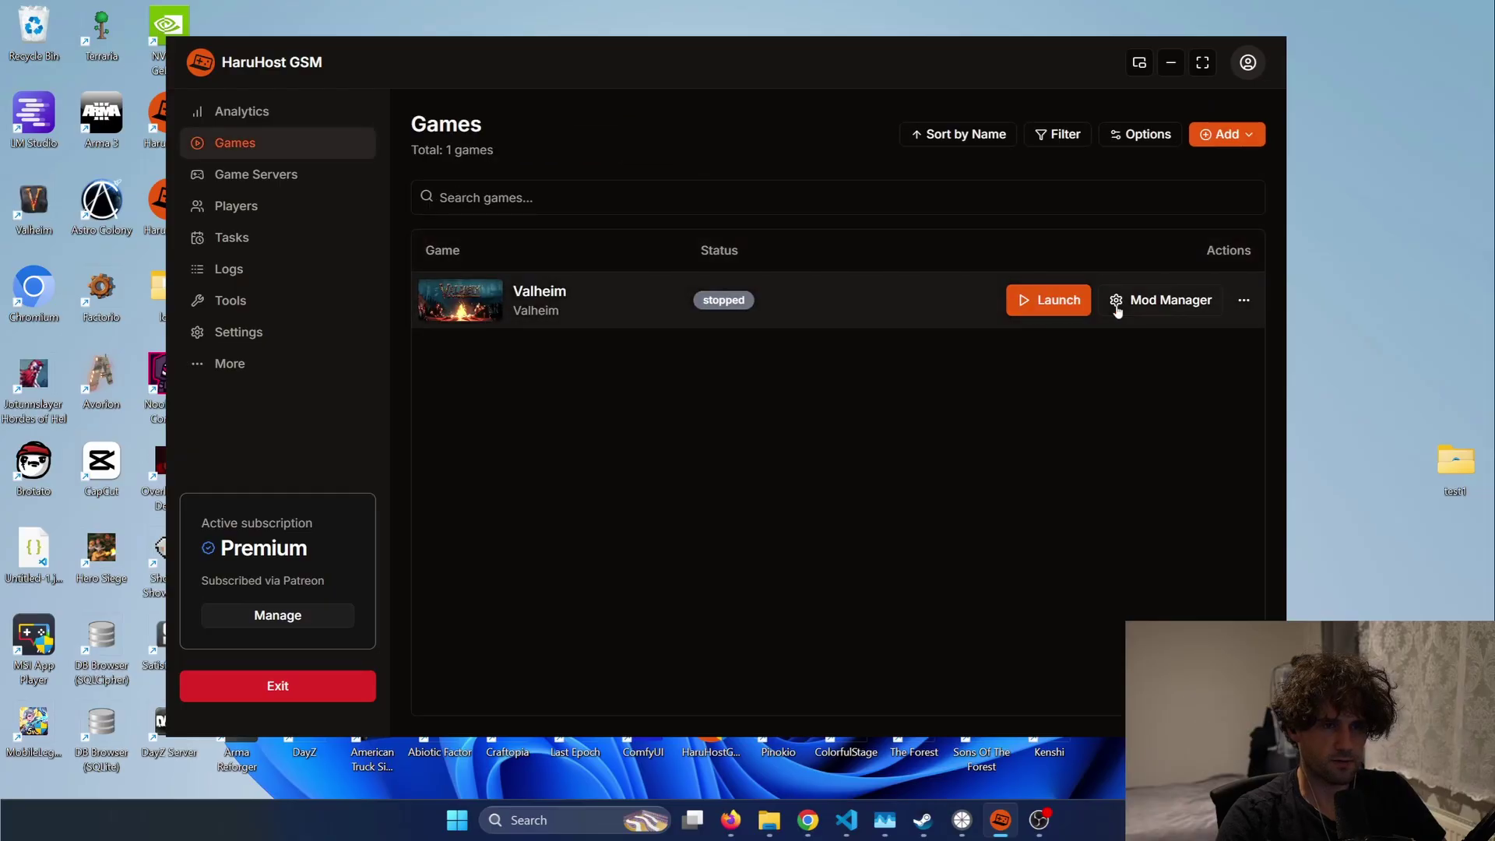
{"action": "left_click", "coordinate": [1082, 307]}
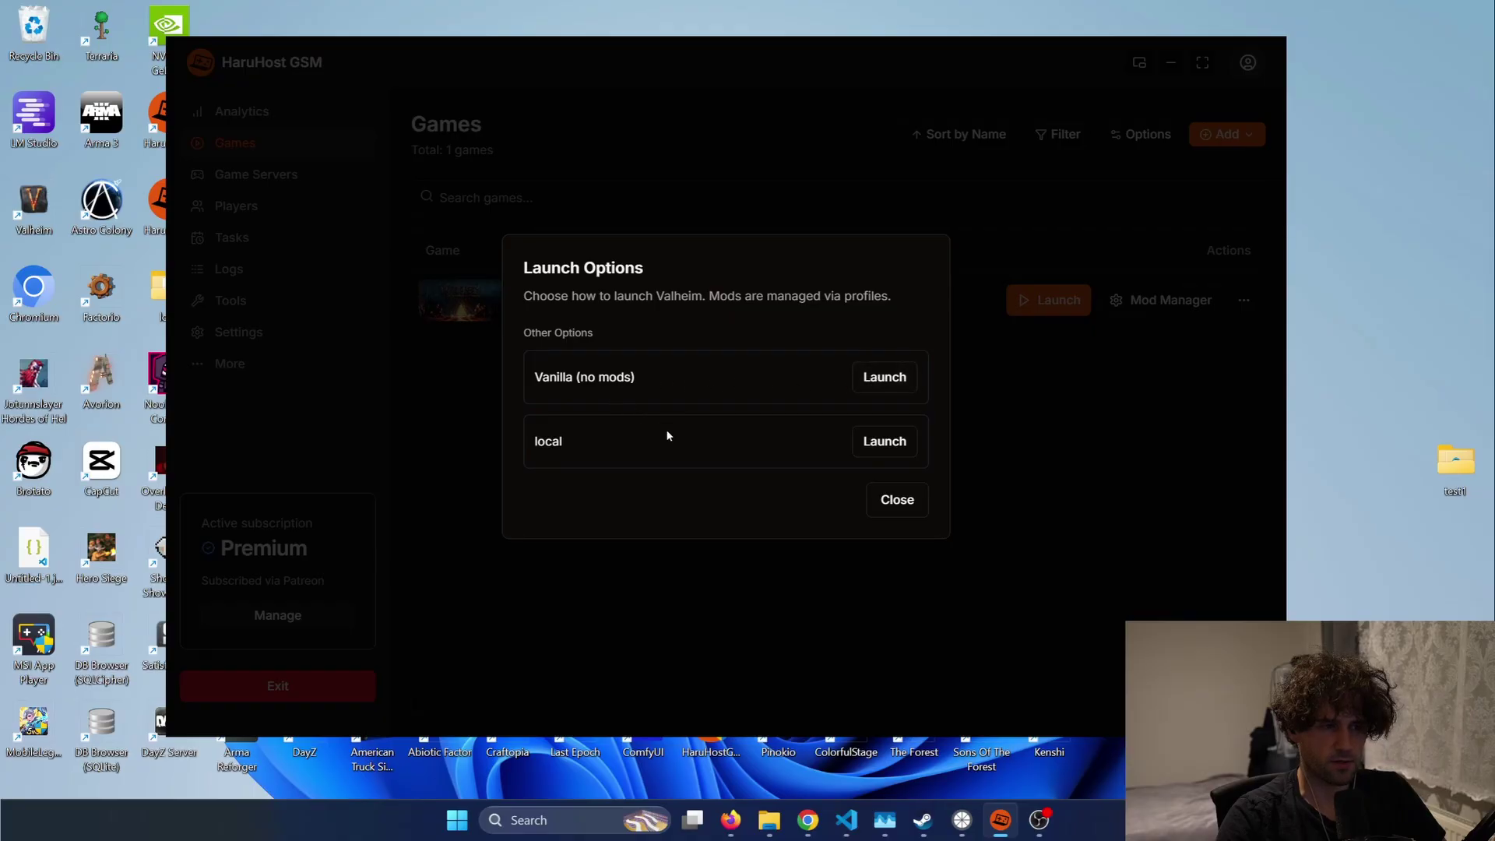
{"action": "left_click", "coordinate": [896, 499]}
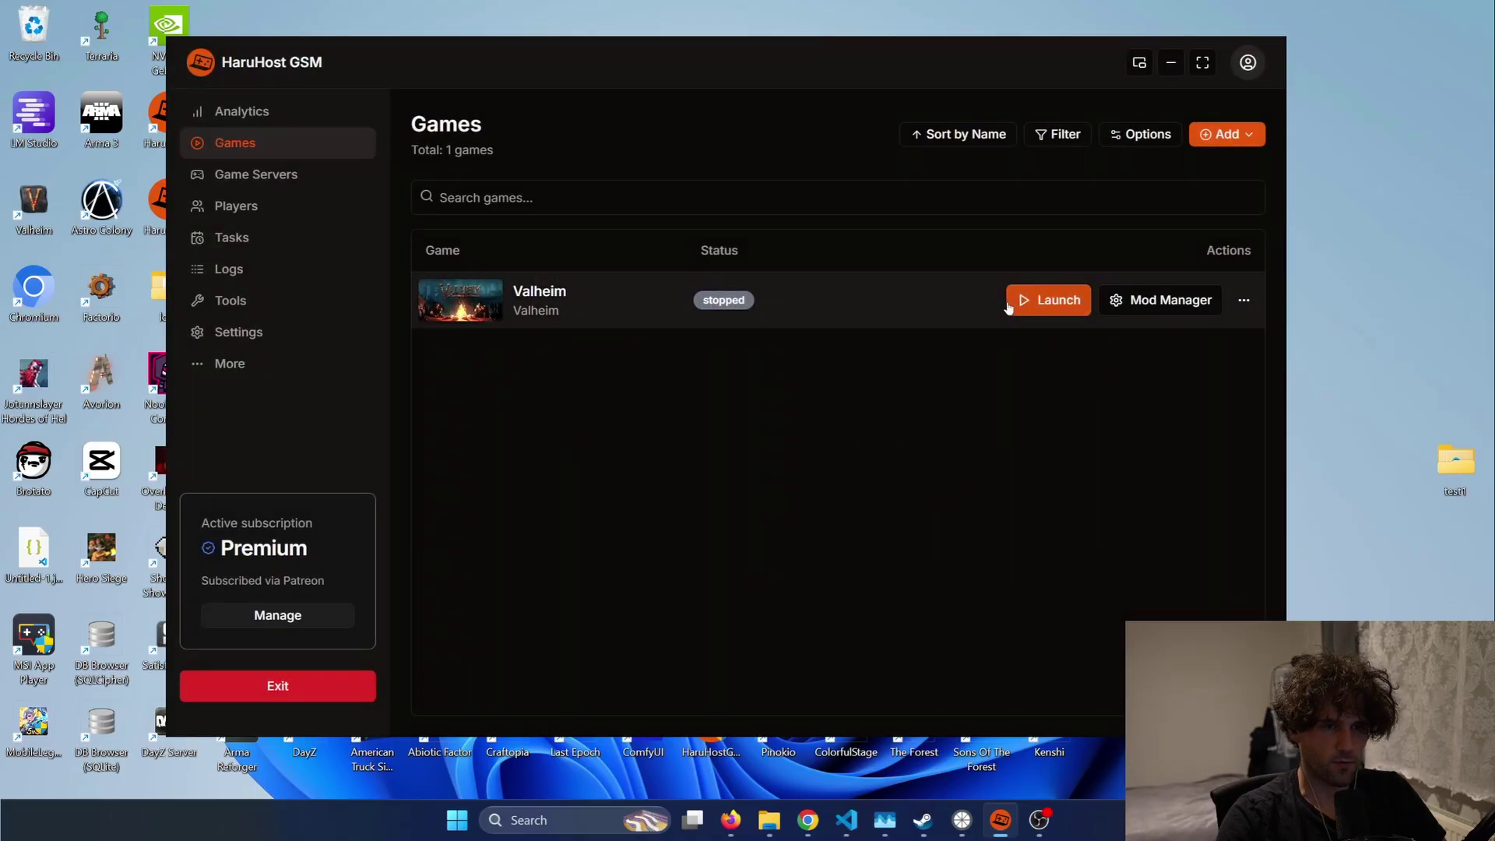
Step: Edit Valheim's local mod profile and enable public sharing for it
{"action": "left_click", "coordinate": [1150, 302]}
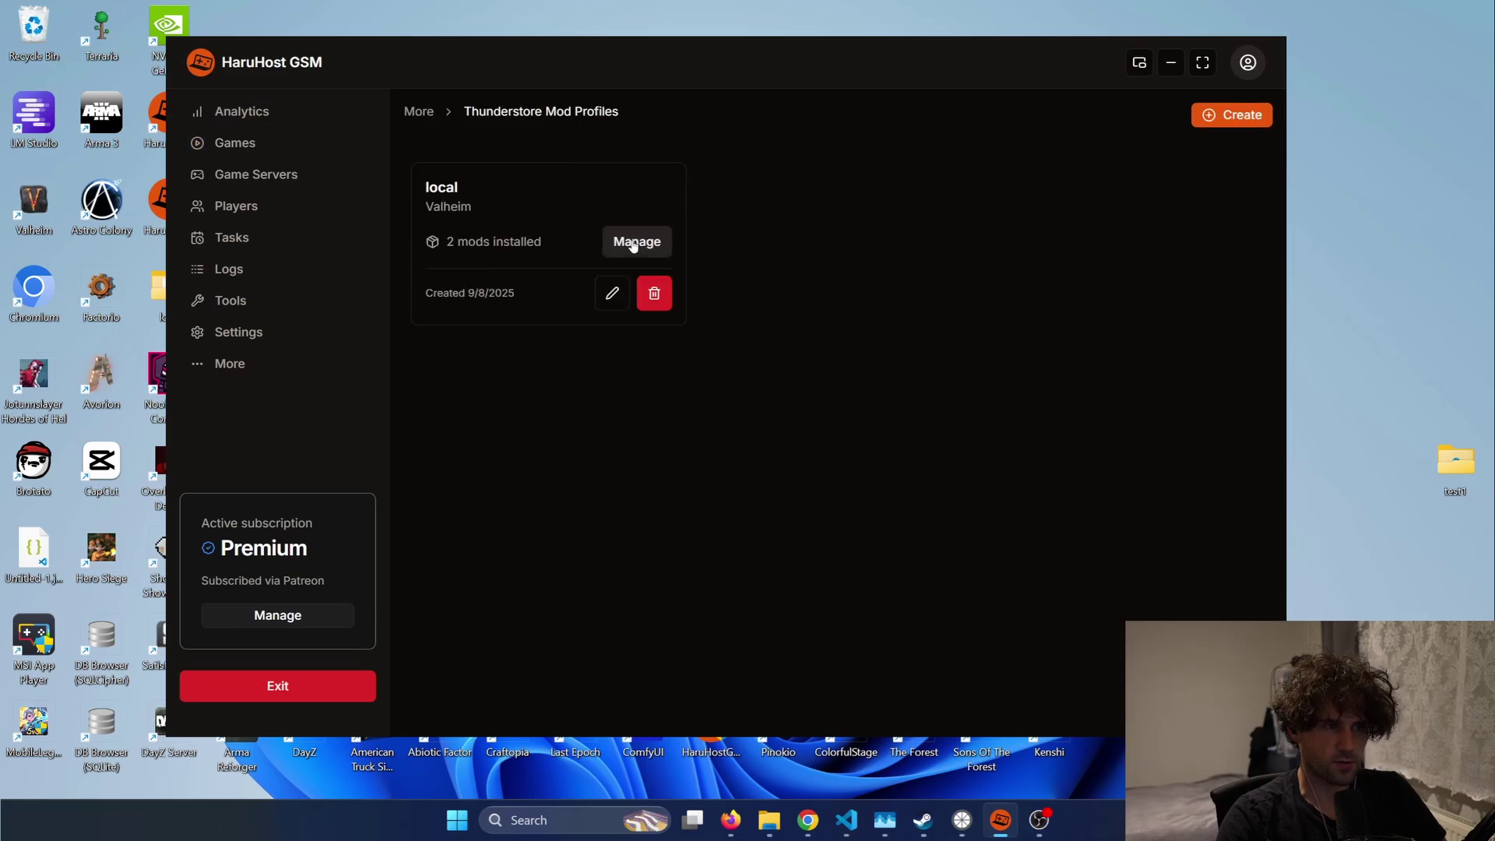
{"action": "left_click", "coordinate": [612, 296]}
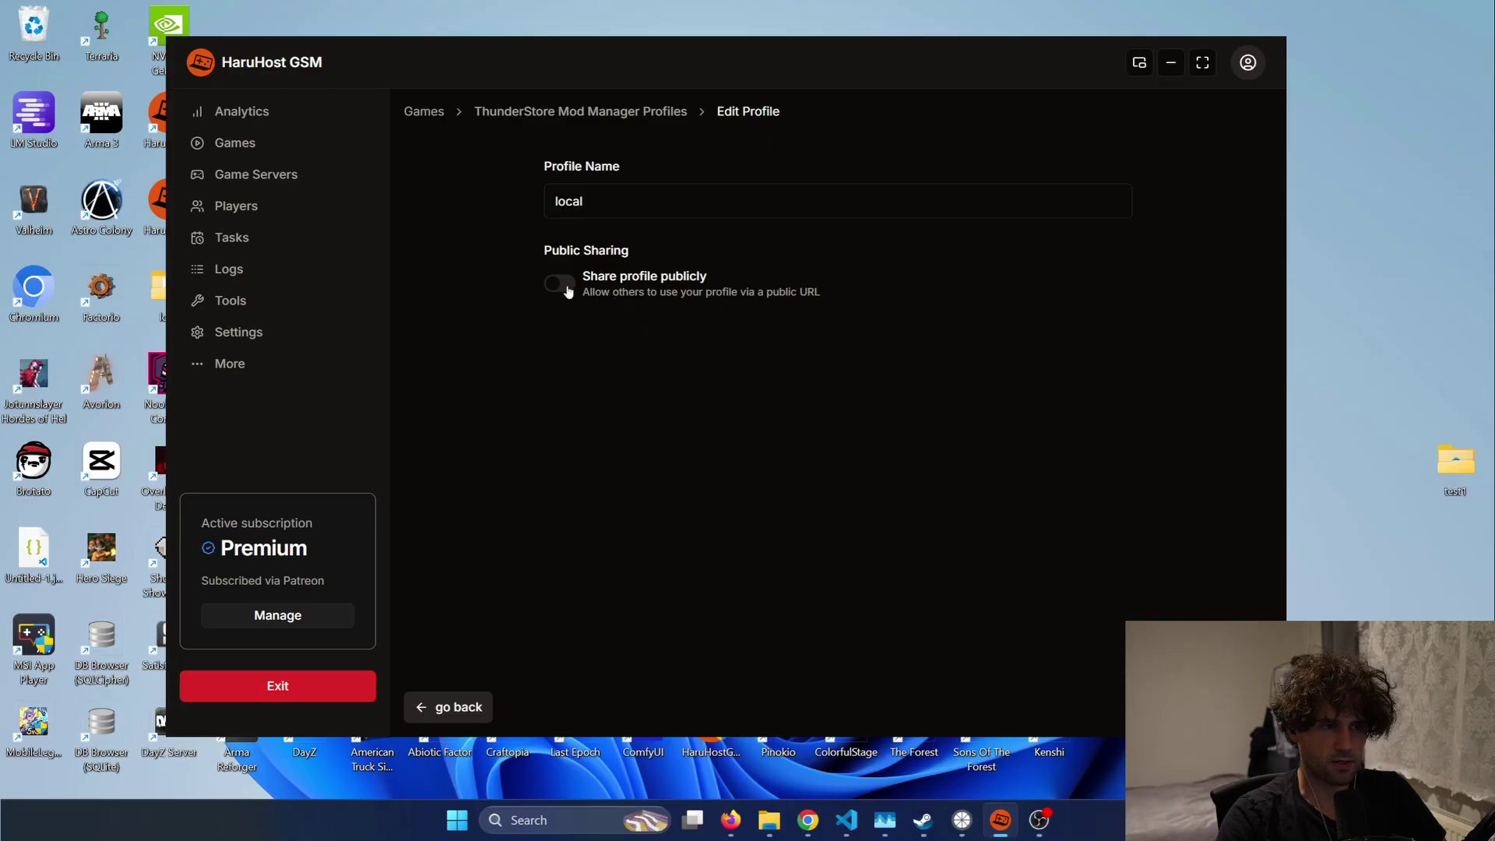
{"action": "left_click", "coordinate": [561, 283]}
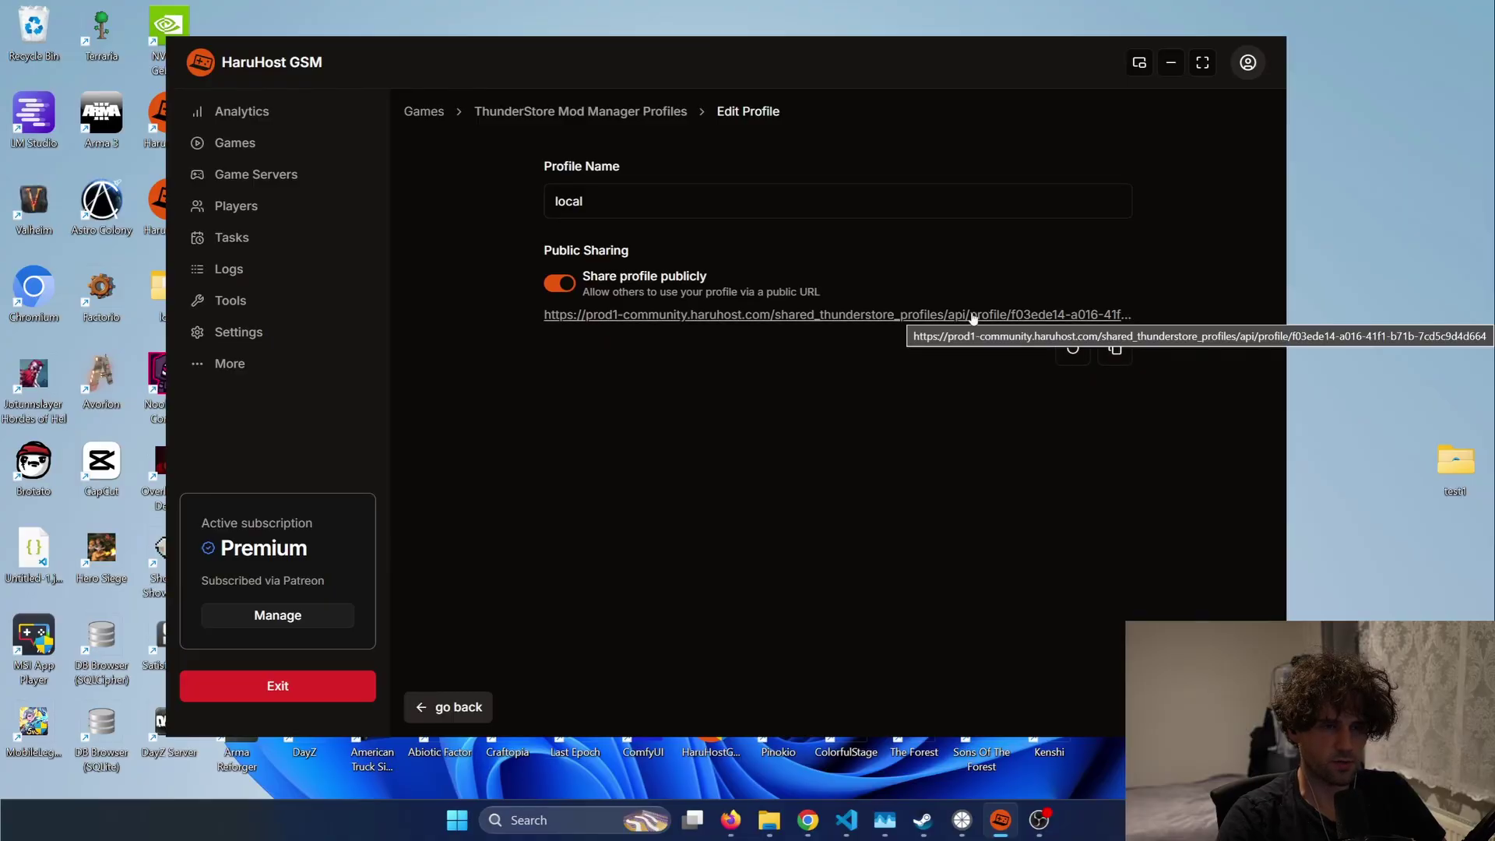
Step: Open the local profile's public URL in the browser to inspect its shared data, and return to HaruHost GSM
{"action": "left_click", "coordinate": [971, 315]}
{"action": "left_click", "coordinate": [452, 63]}
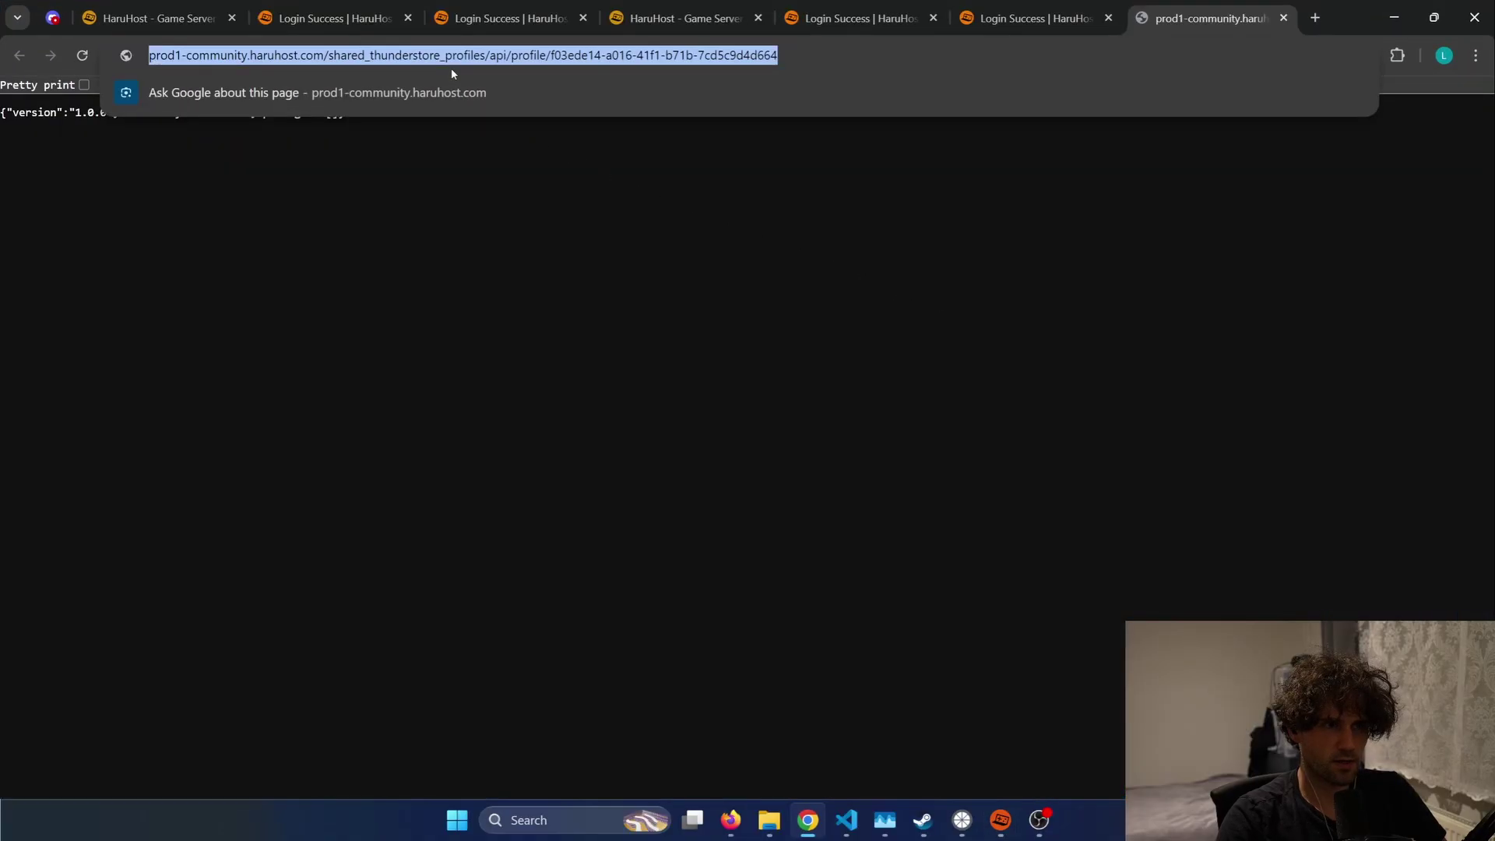
{"action": "left_click", "coordinate": [352, 142]}
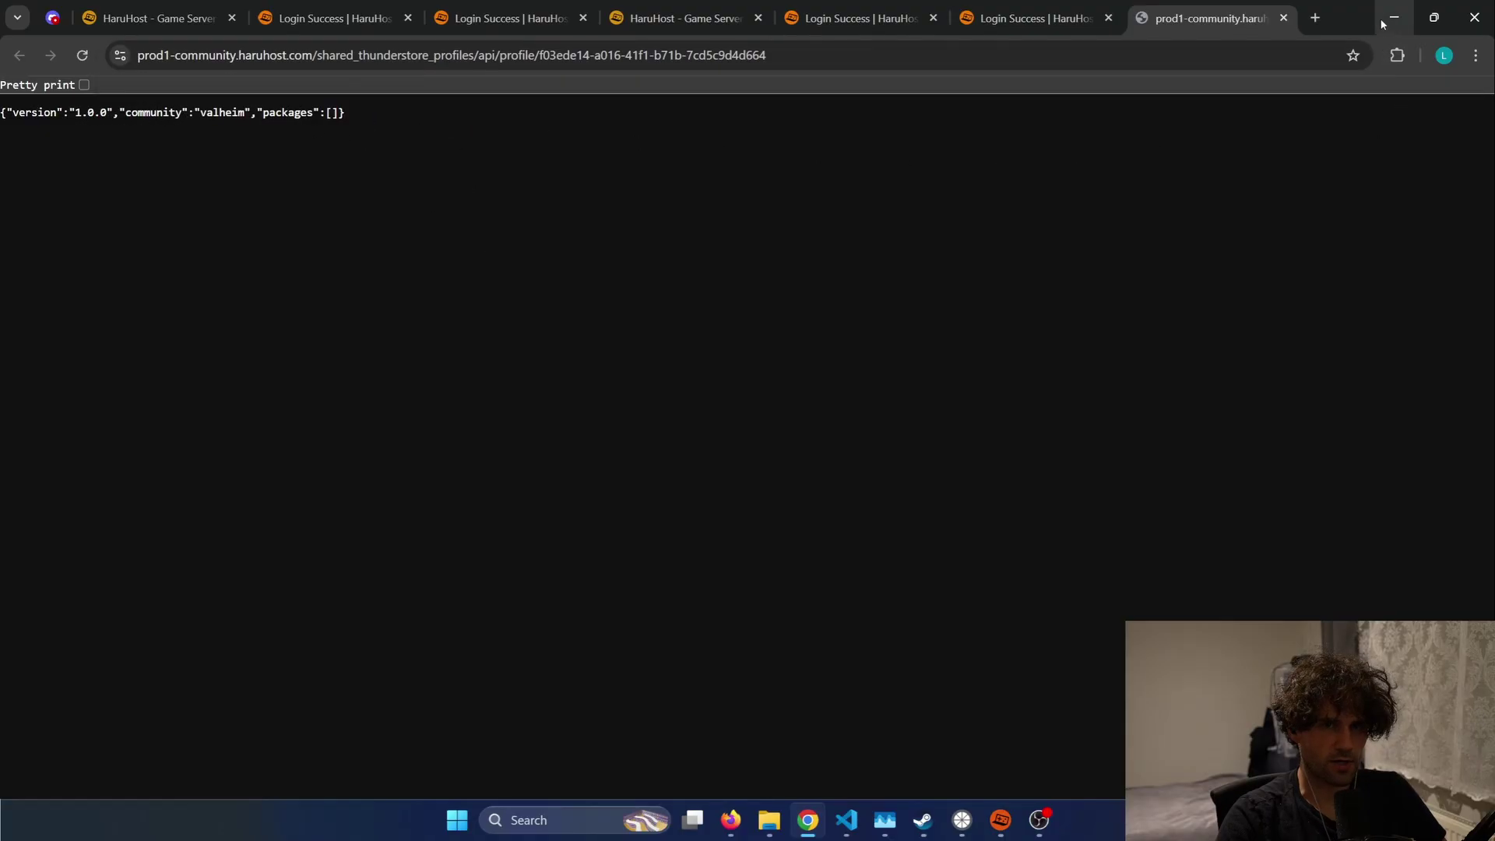
{"action": "left_click", "coordinate": [1394, 17]}
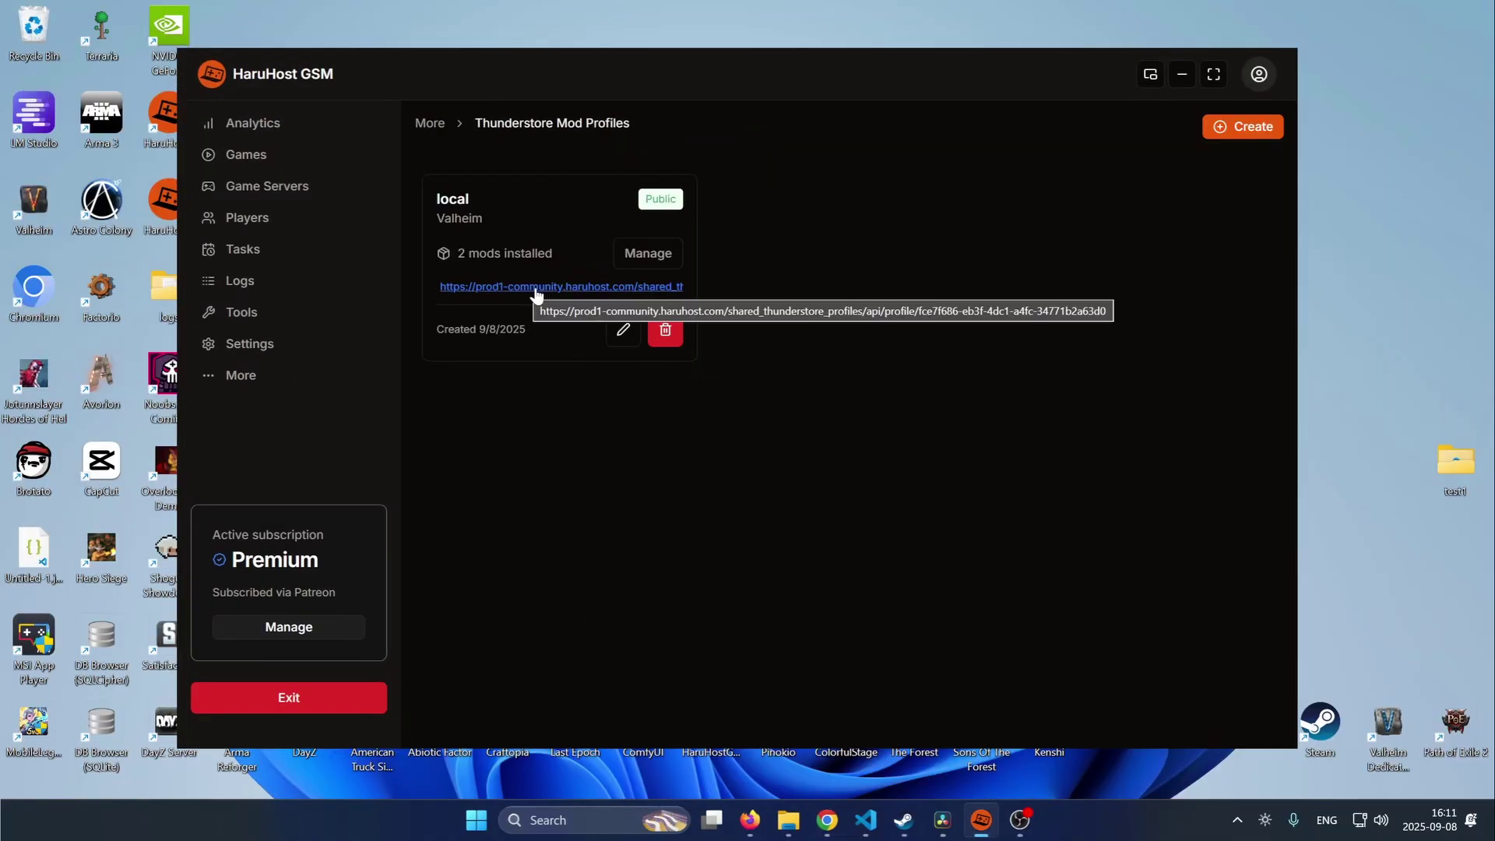
Step: Copy the local profile's public URL and start a new mod profile of the Sync from Public URL type
{"action": "left_click", "coordinate": [622, 331]}
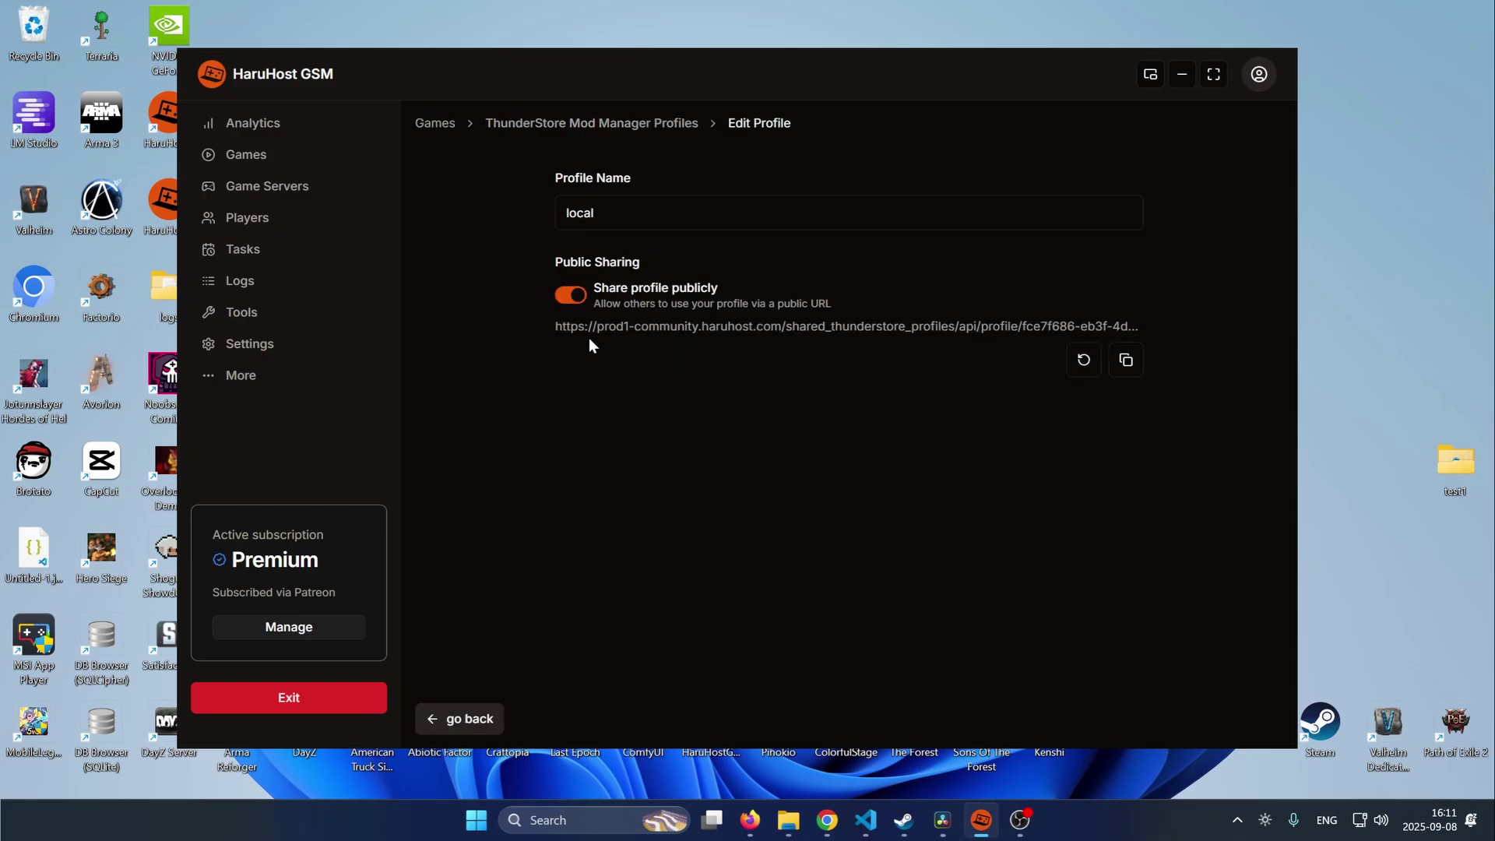
{"action": "left_click", "coordinate": [1126, 362]}
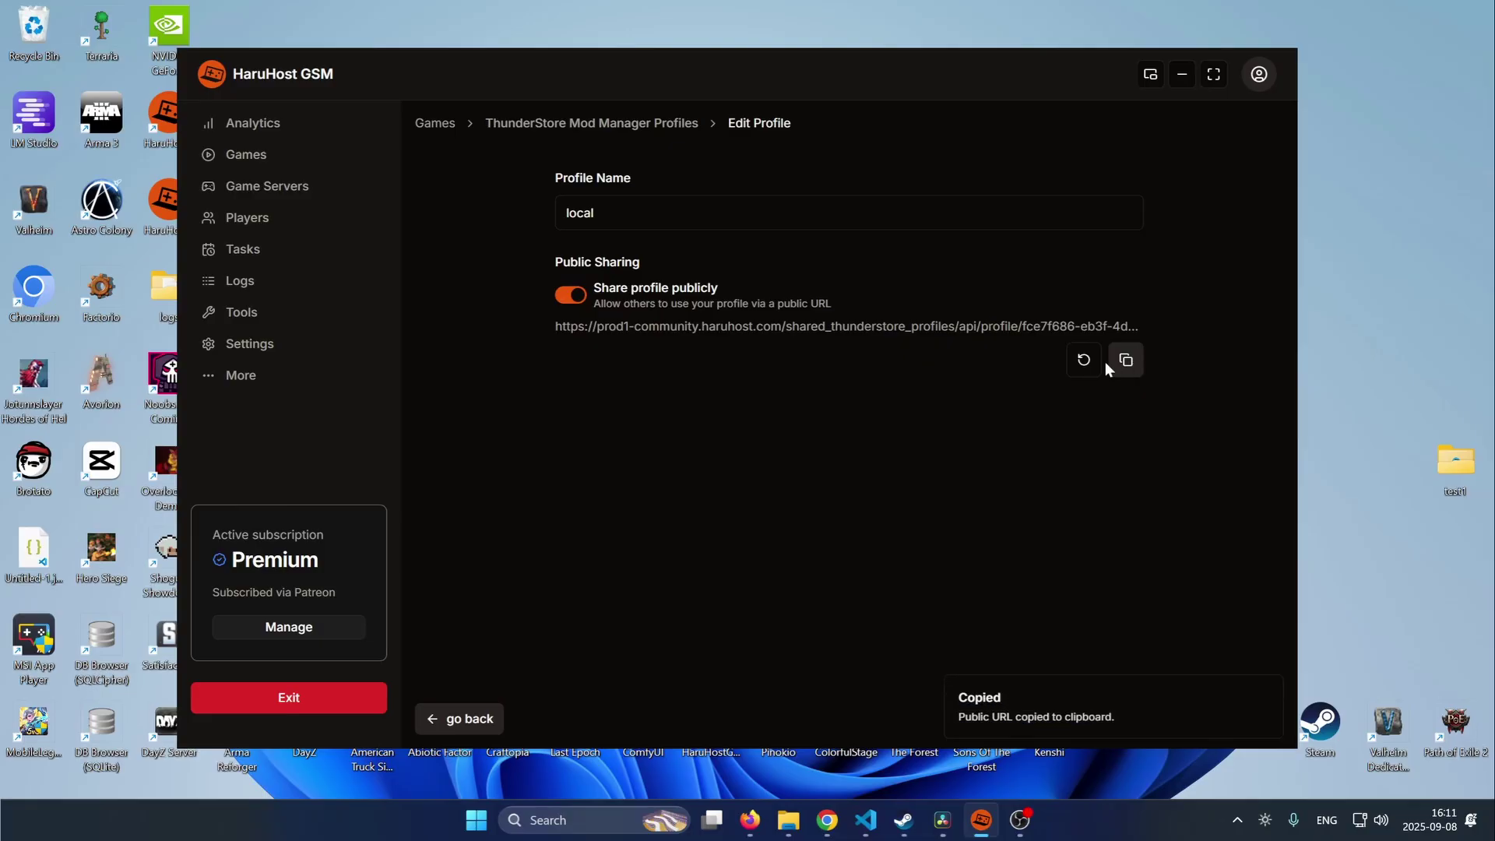
{"action": "left_click", "coordinate": [632, 124]}
{"action": "left_click", "coordinate": [1240, 128]}
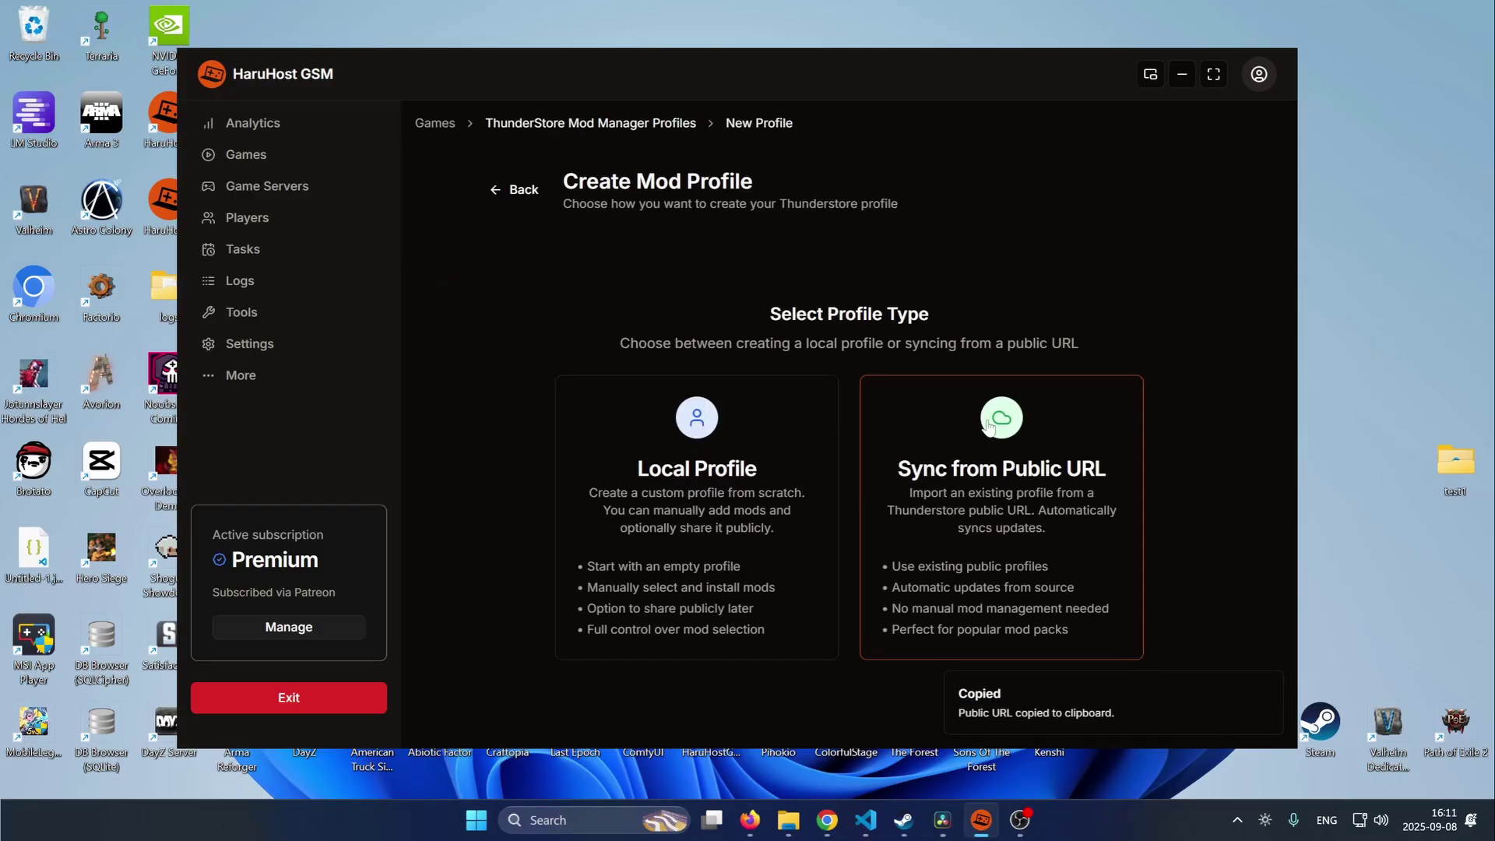
{"action": "left_click", "coordinate": [1002, 467]}
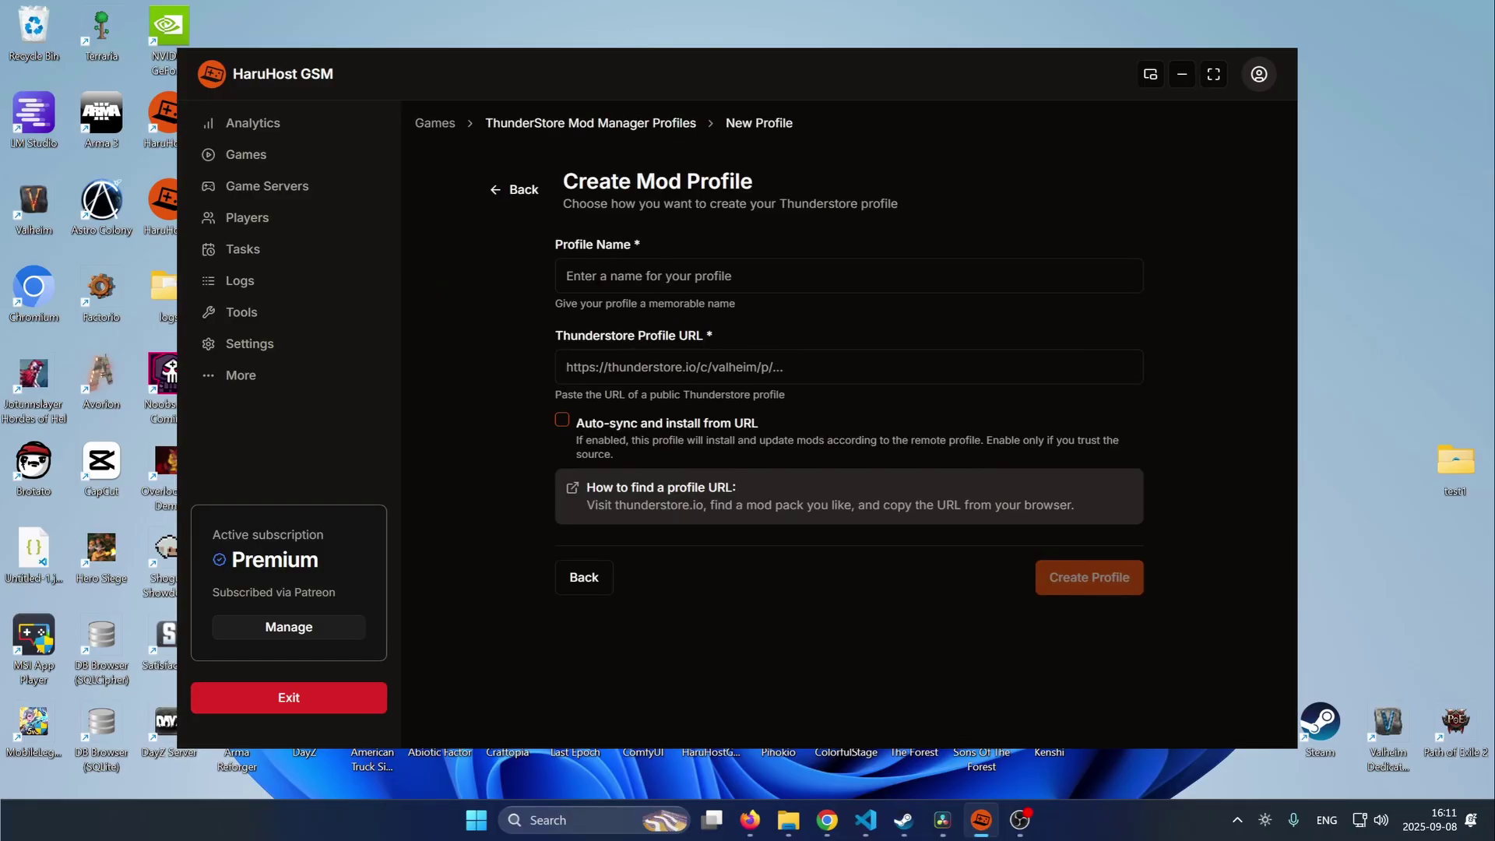
Step: Create the synced profile named imported from the copied URL, with auto-sync and install from URL enabled
{"action": "left_click", "coordinate": [848, 366]}
{"action": "key", "text": "ctrl+v"}
{"action": "left_click", "coordinate": [848, 276]}
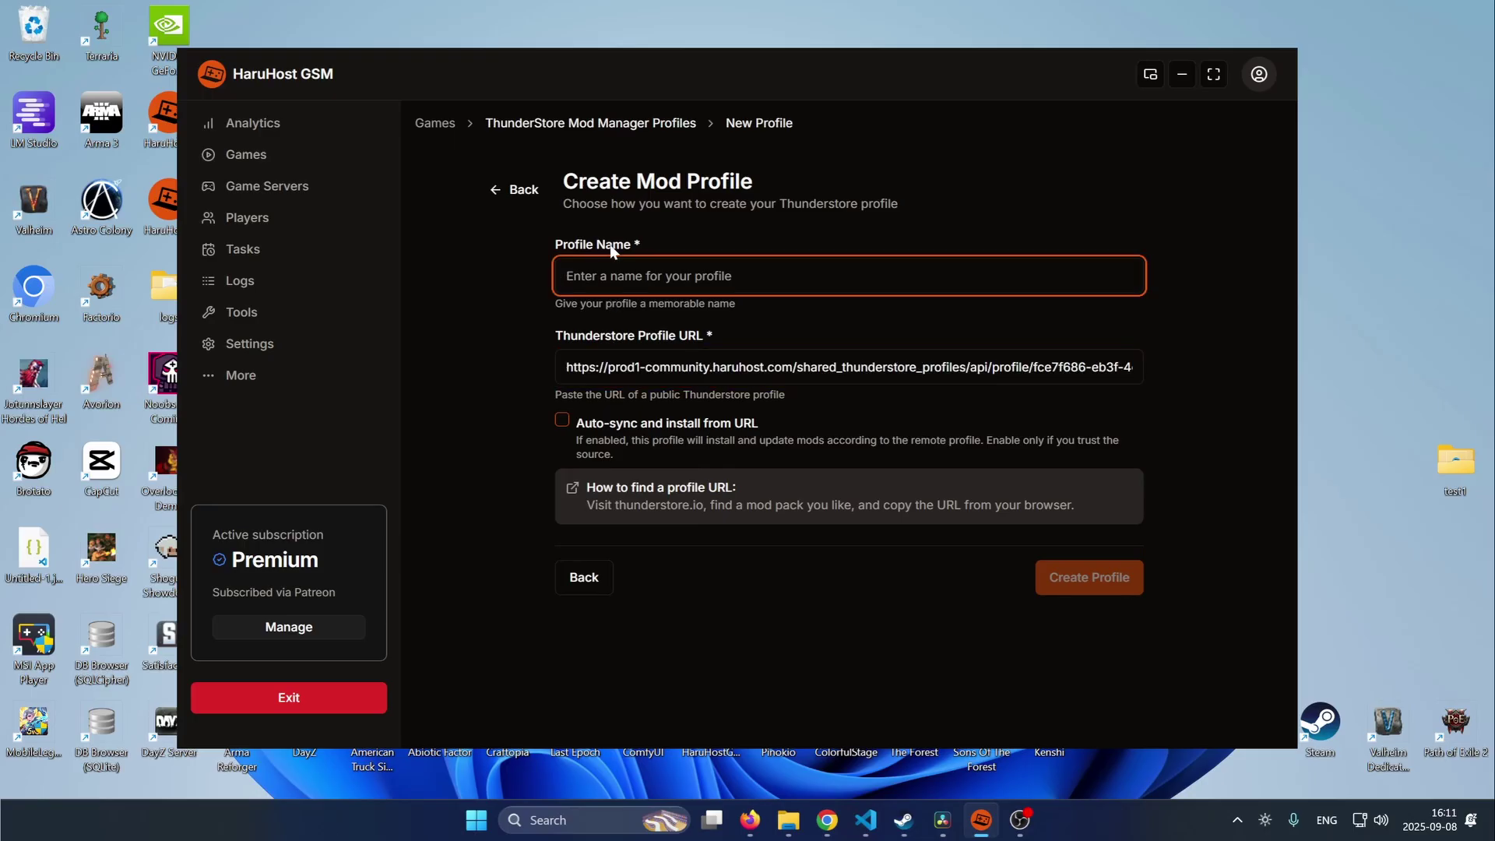
{"action": "type", "text": "o"}
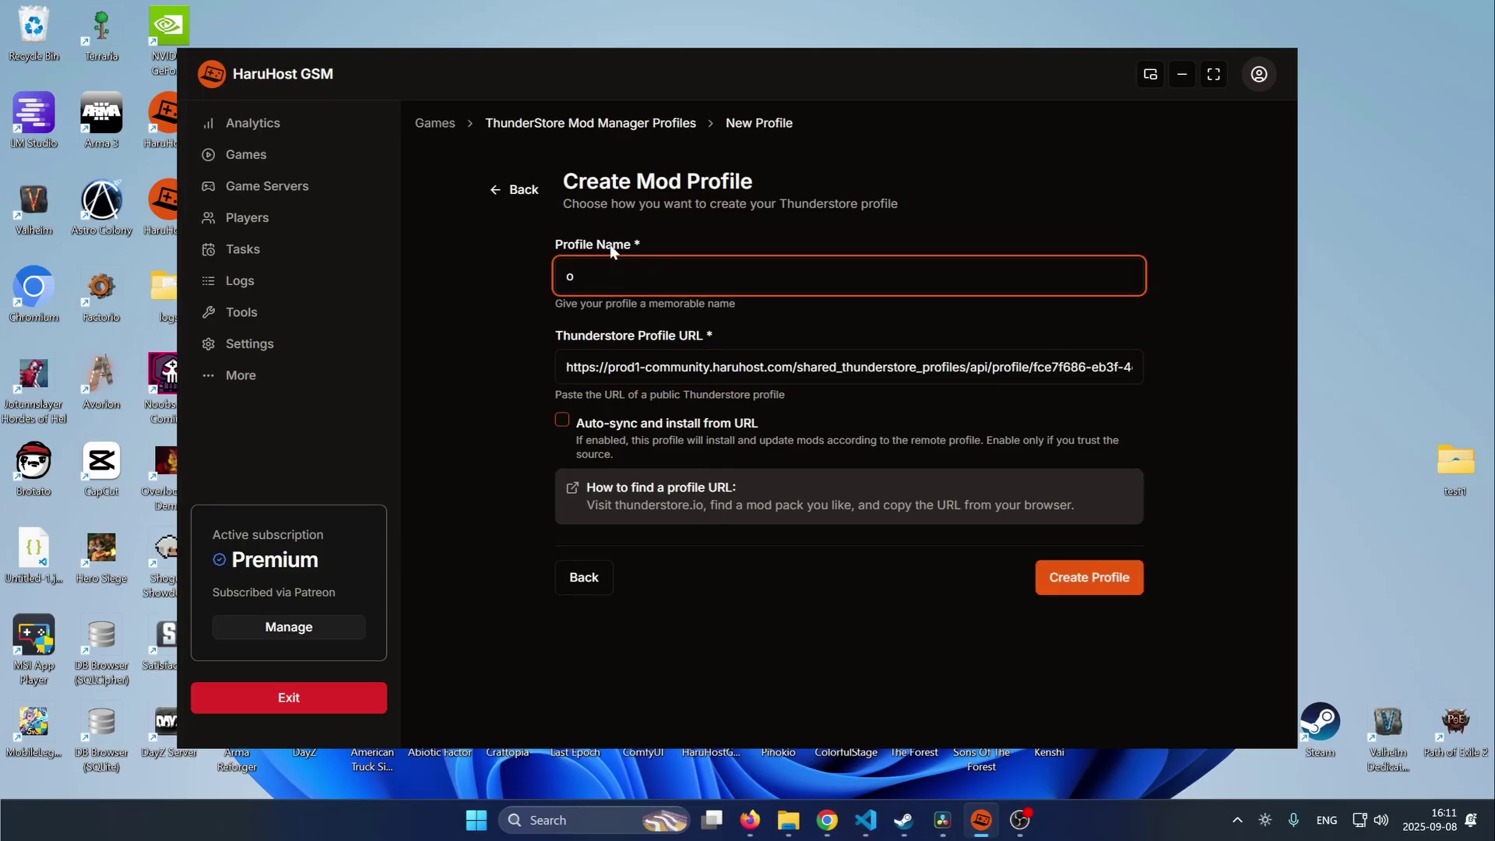
{"action": "key", "text": "BackSpace"}
{"action": "type", "text": "imported"}
{"action": "left_click", "coordinate": [563, 432]}
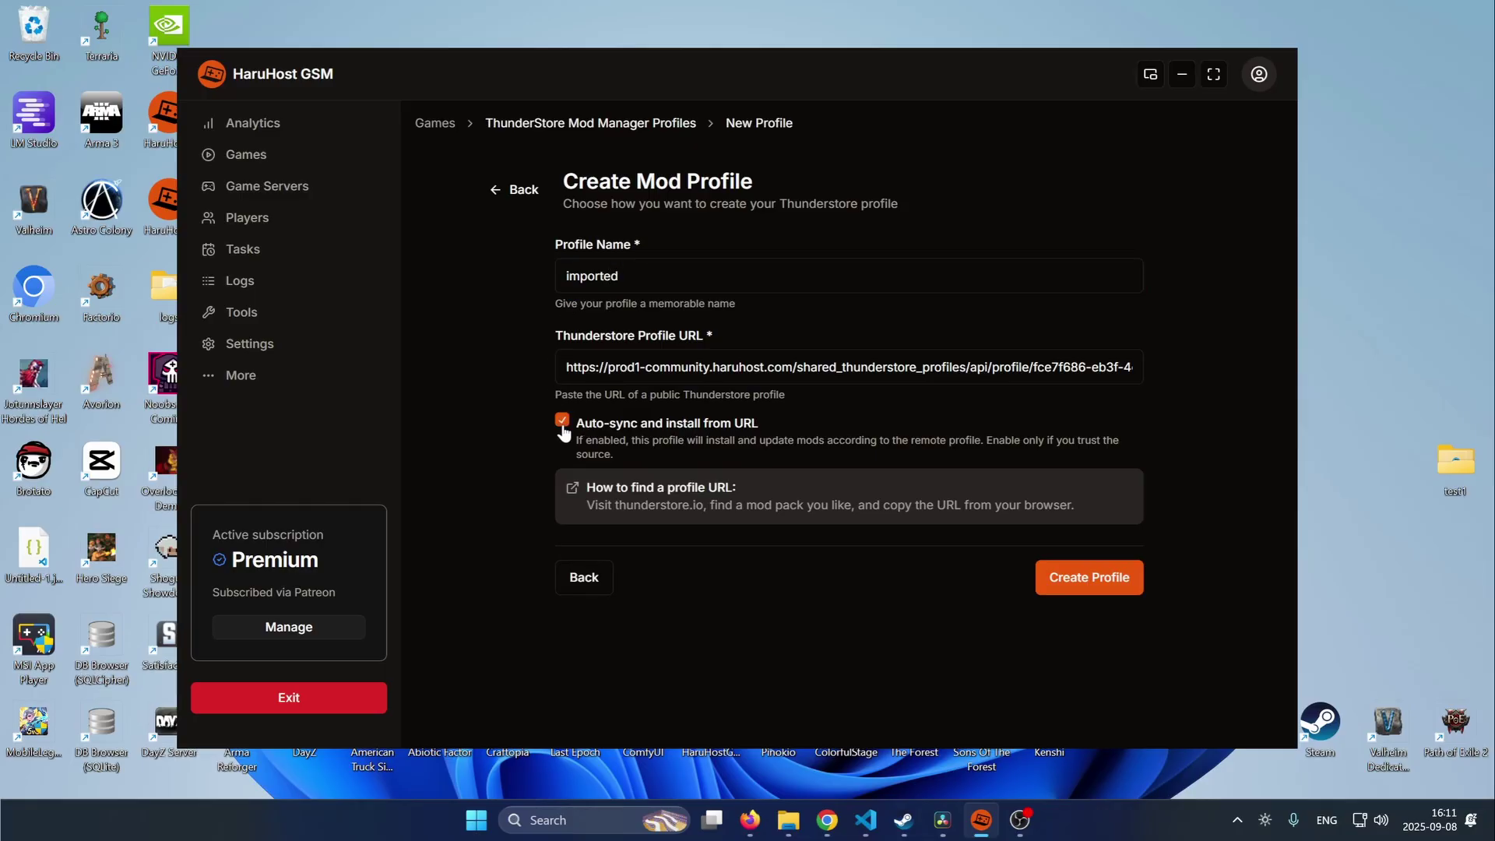
{"action": "left_click", "coordinate": [1068, 579]}
{"action": "left_click", "coordinate": [824, 143]}
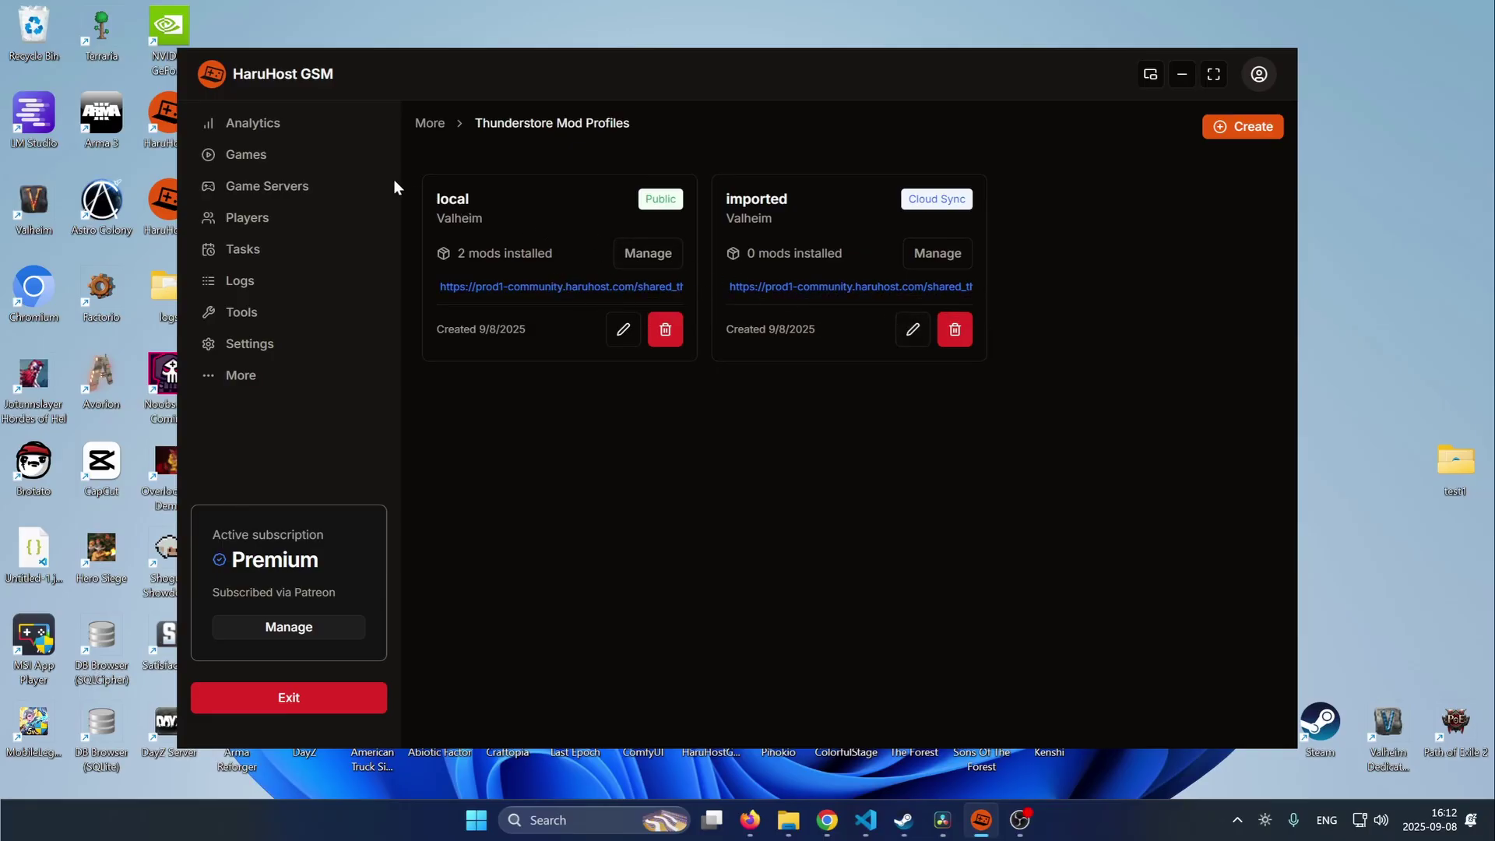
Step: Launch Valheim from the Games library with the imported profile and bring its BepInEx console forward
{"action": "left_click", "coordinate": [327, 166]}
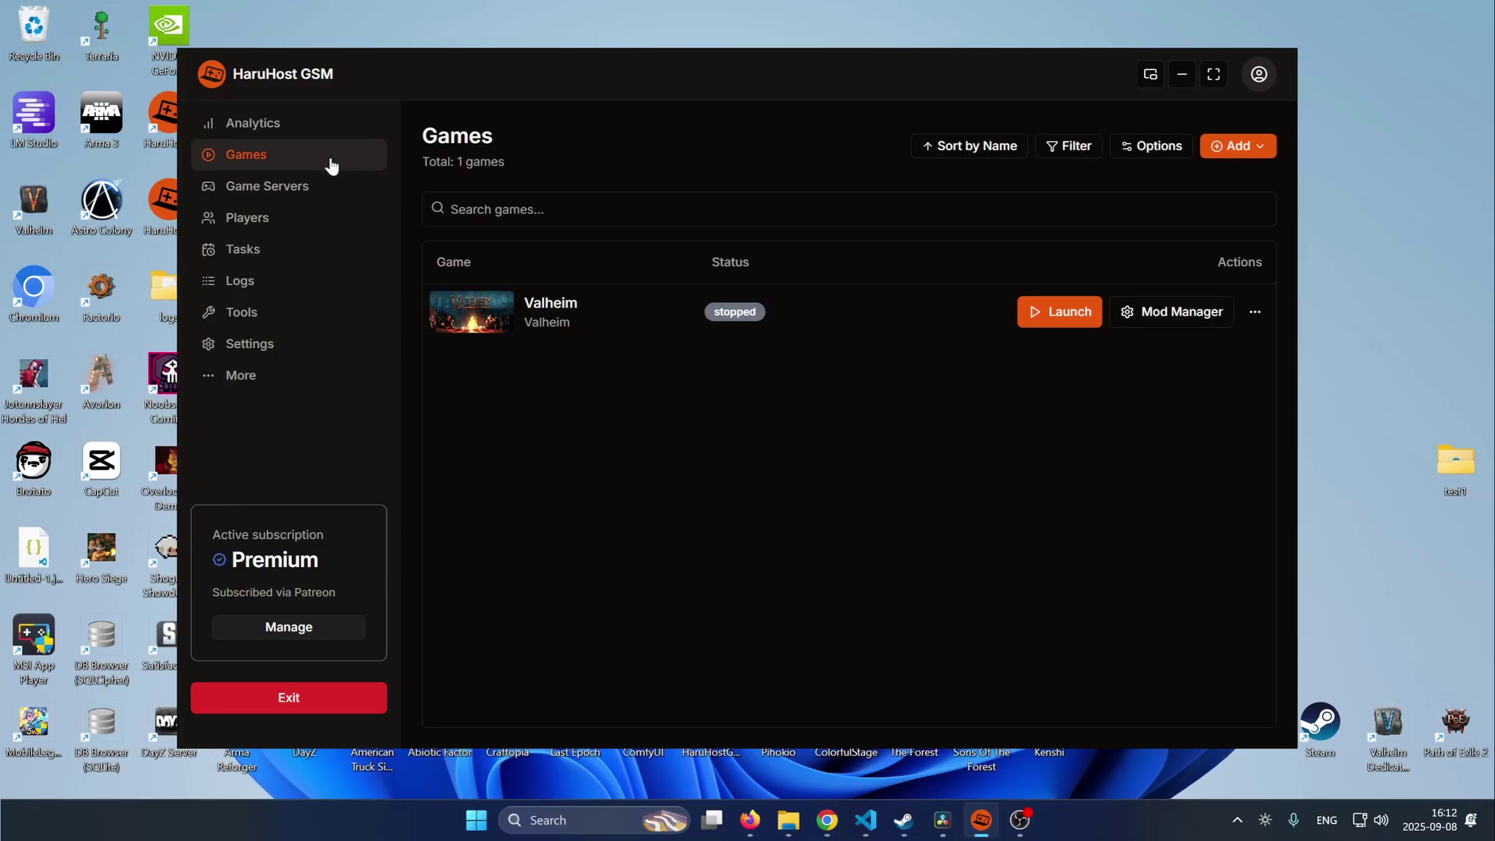
{"action": "left_click", "coordinate": [1041, 312]}
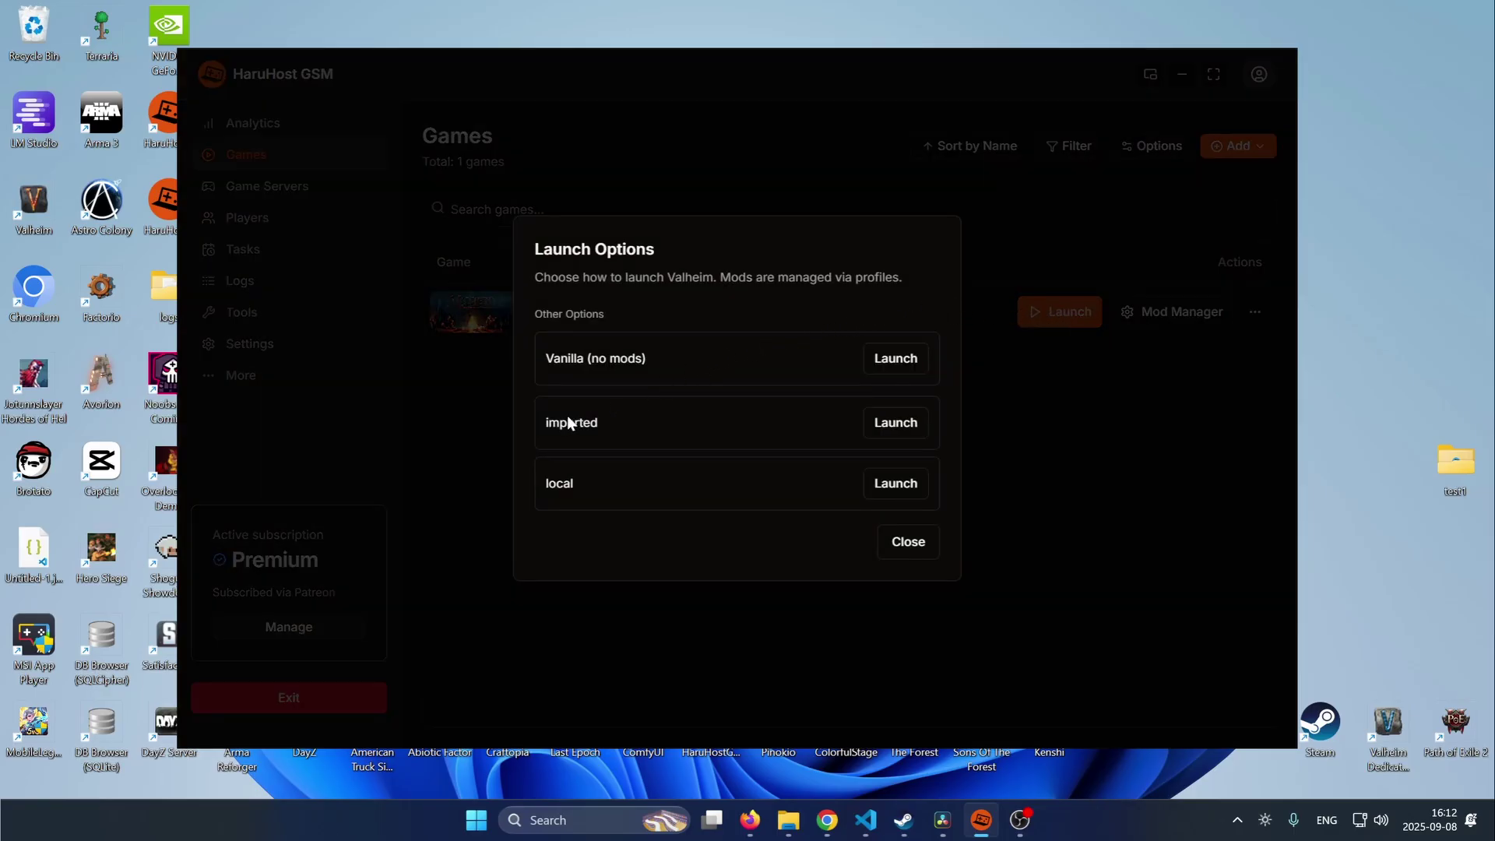
{"action": "left_click", "coordinate": [886, 430]}
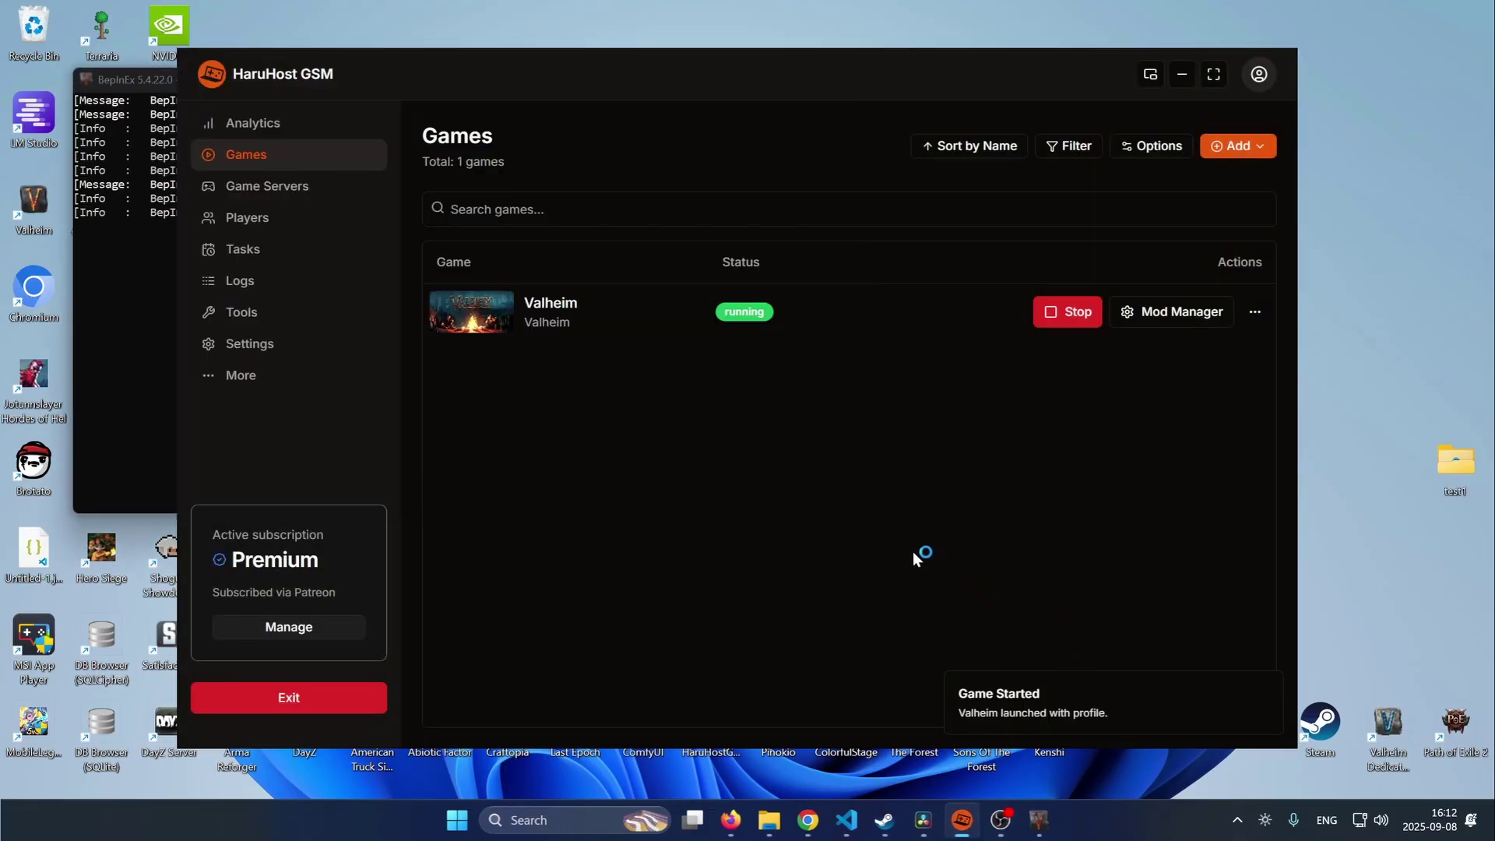
{"action": "left_click", "coordinate": [146, 318]}
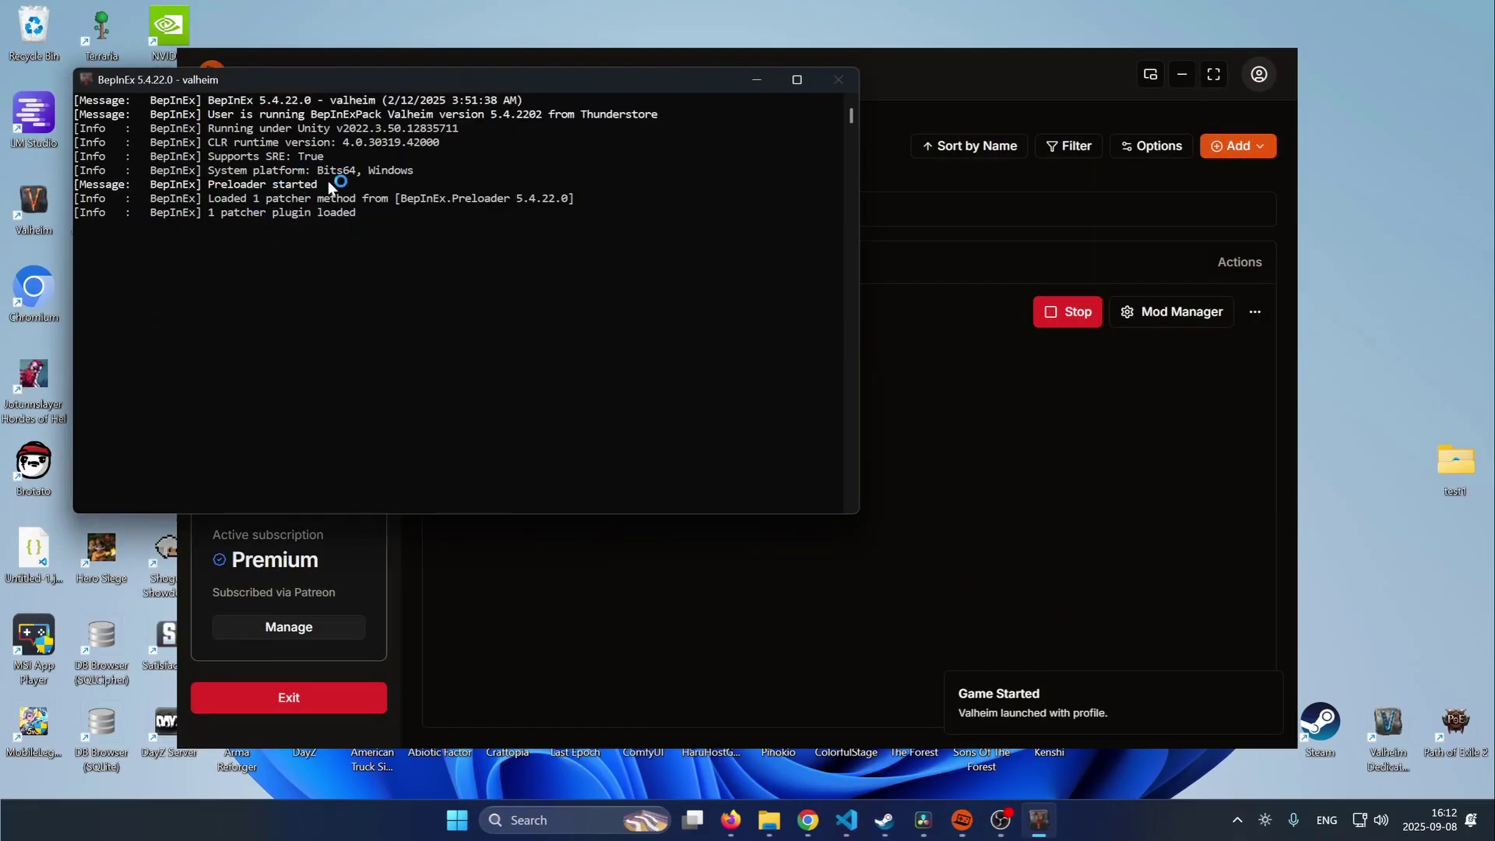
Step: Review the imported profile's mods, showing only installed ones and clearing the az search
{"action": "left_click", "coordinate": [1166, 315]}
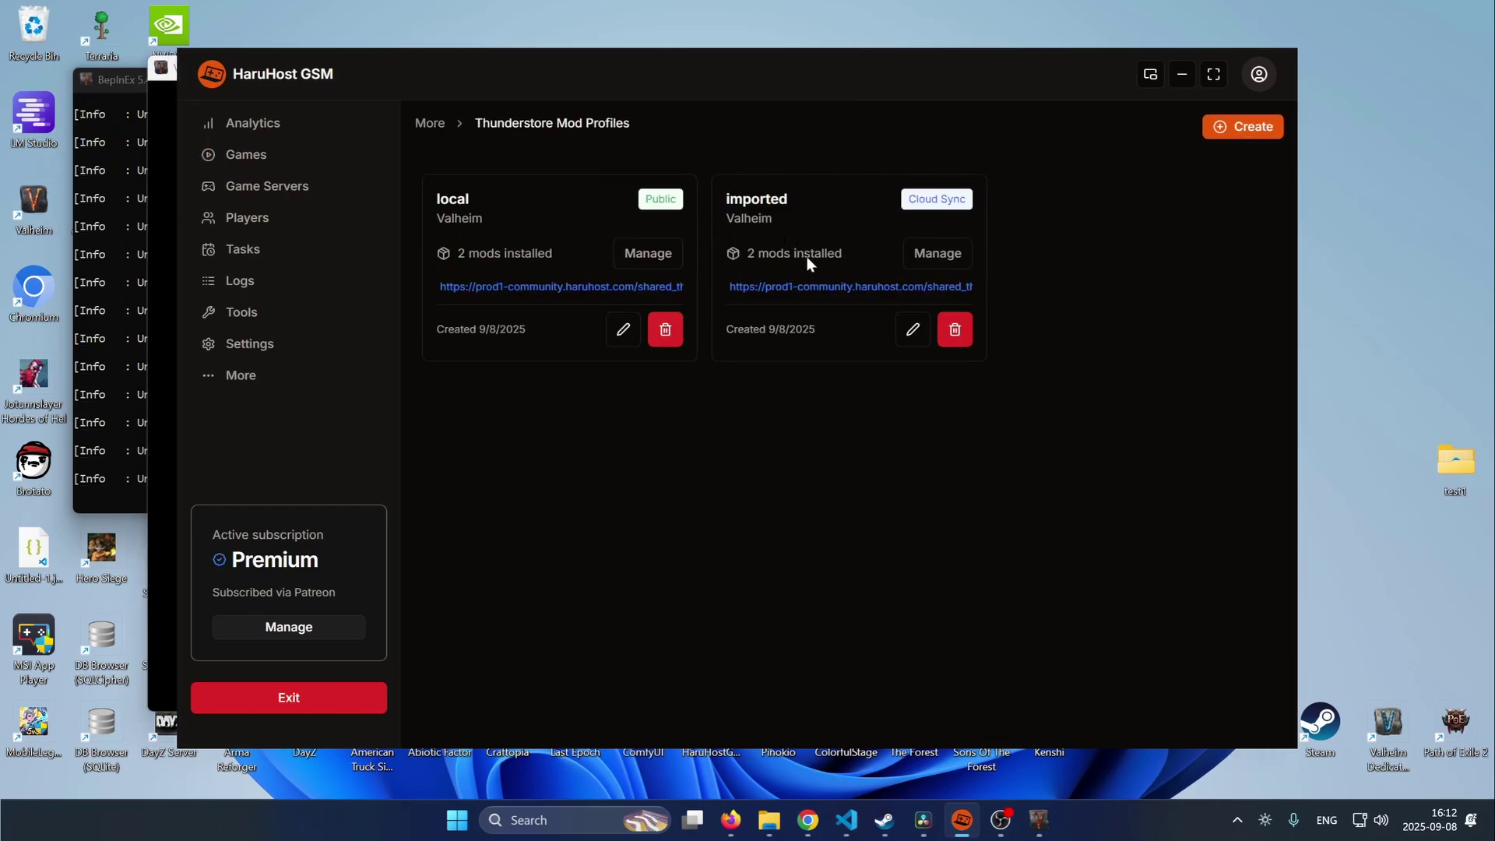
{"action": "left_click", "coordinate": [926, 257]}
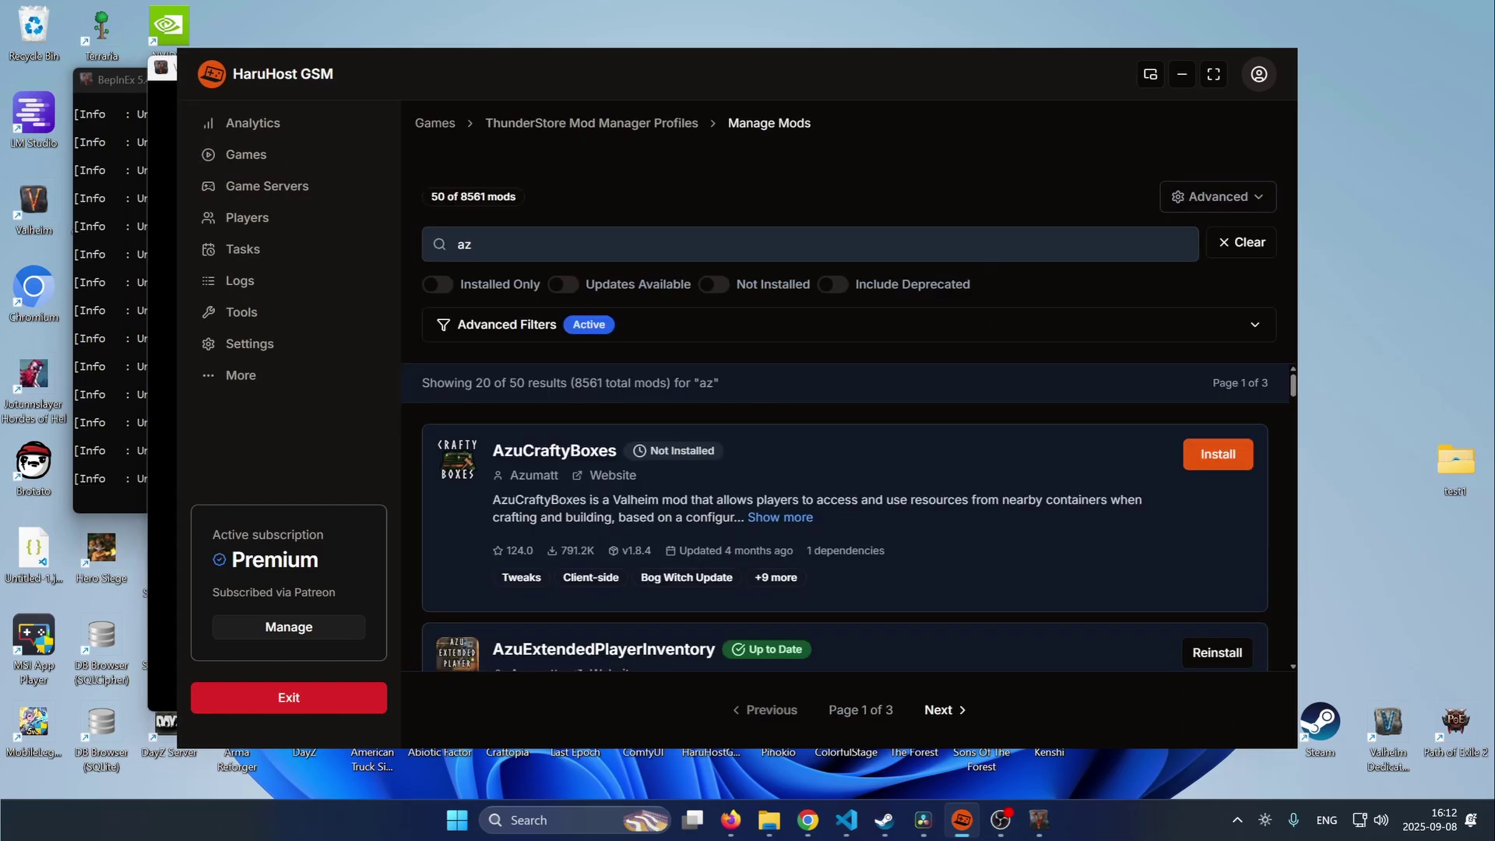
{"action": "left_click", "coordinate": [497, 285]}
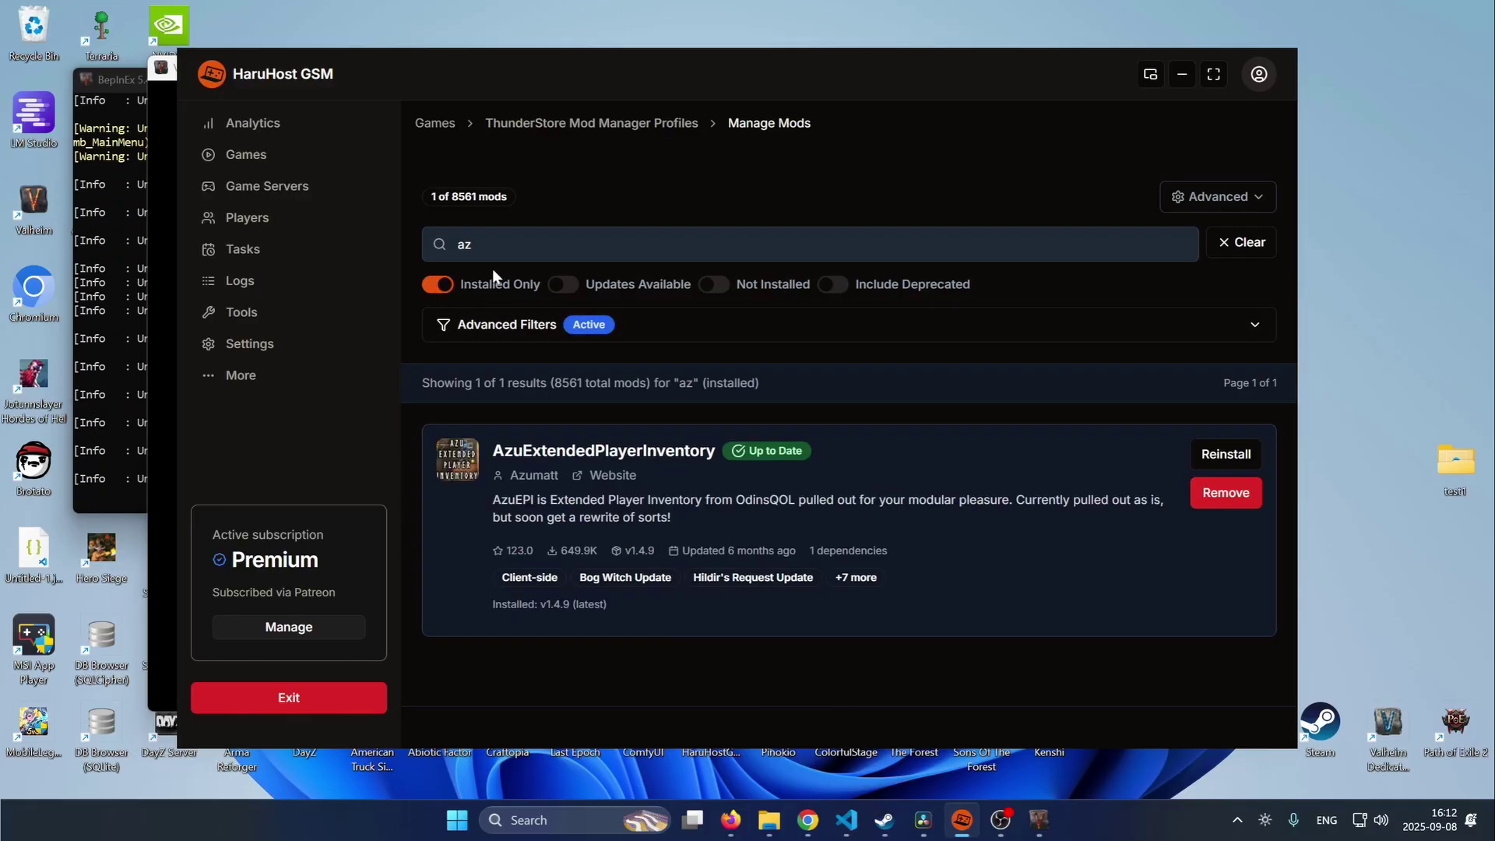
{"action": "left_click", "coordinate": [1240, 242]}
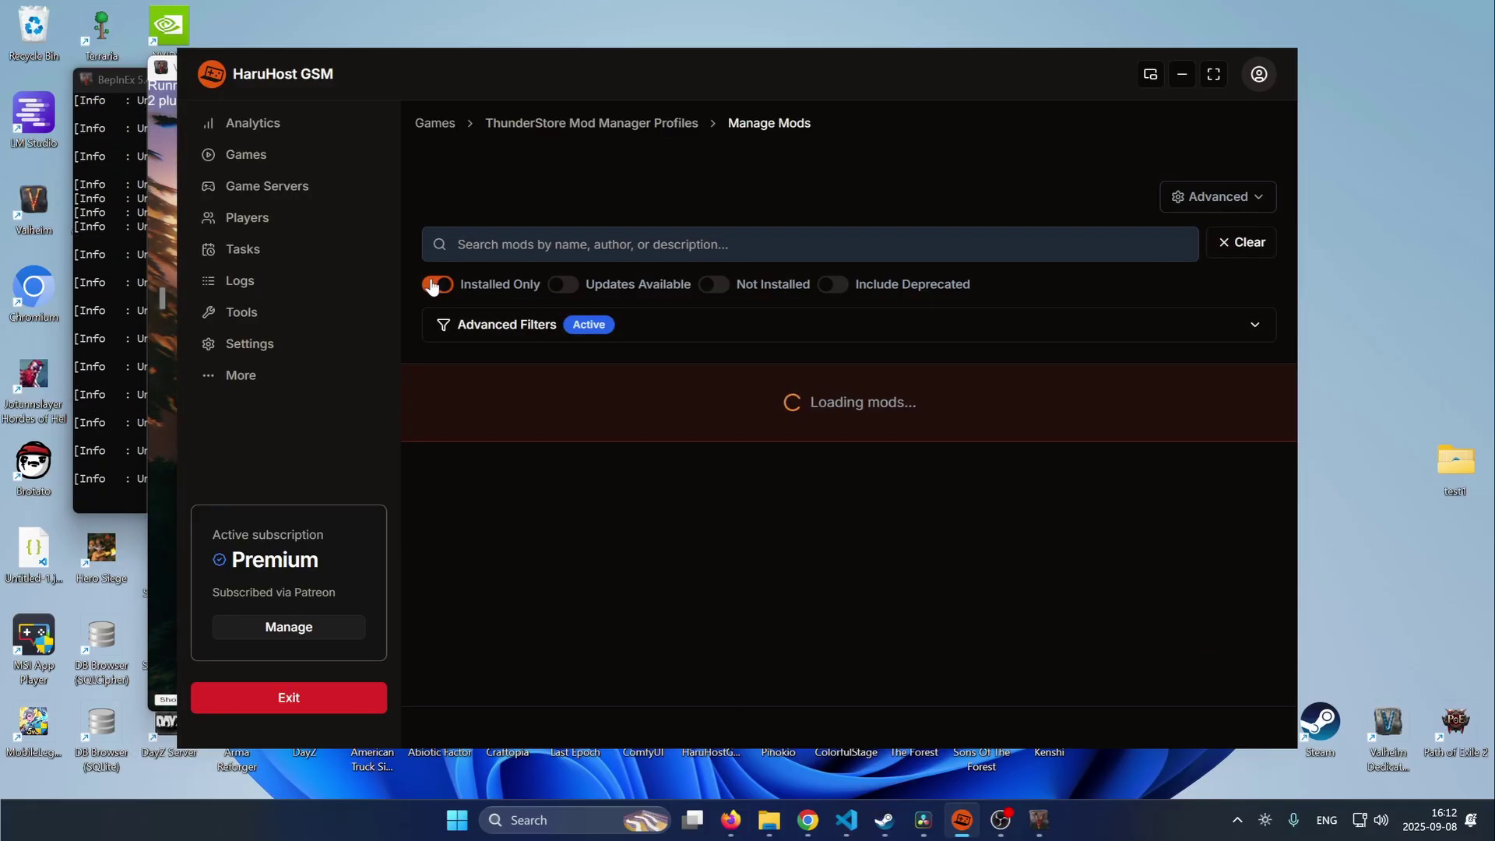
{"action": "scroll", "coordinate": [827, 498], "scroll_direction": "down", "scroll_amount": 3}
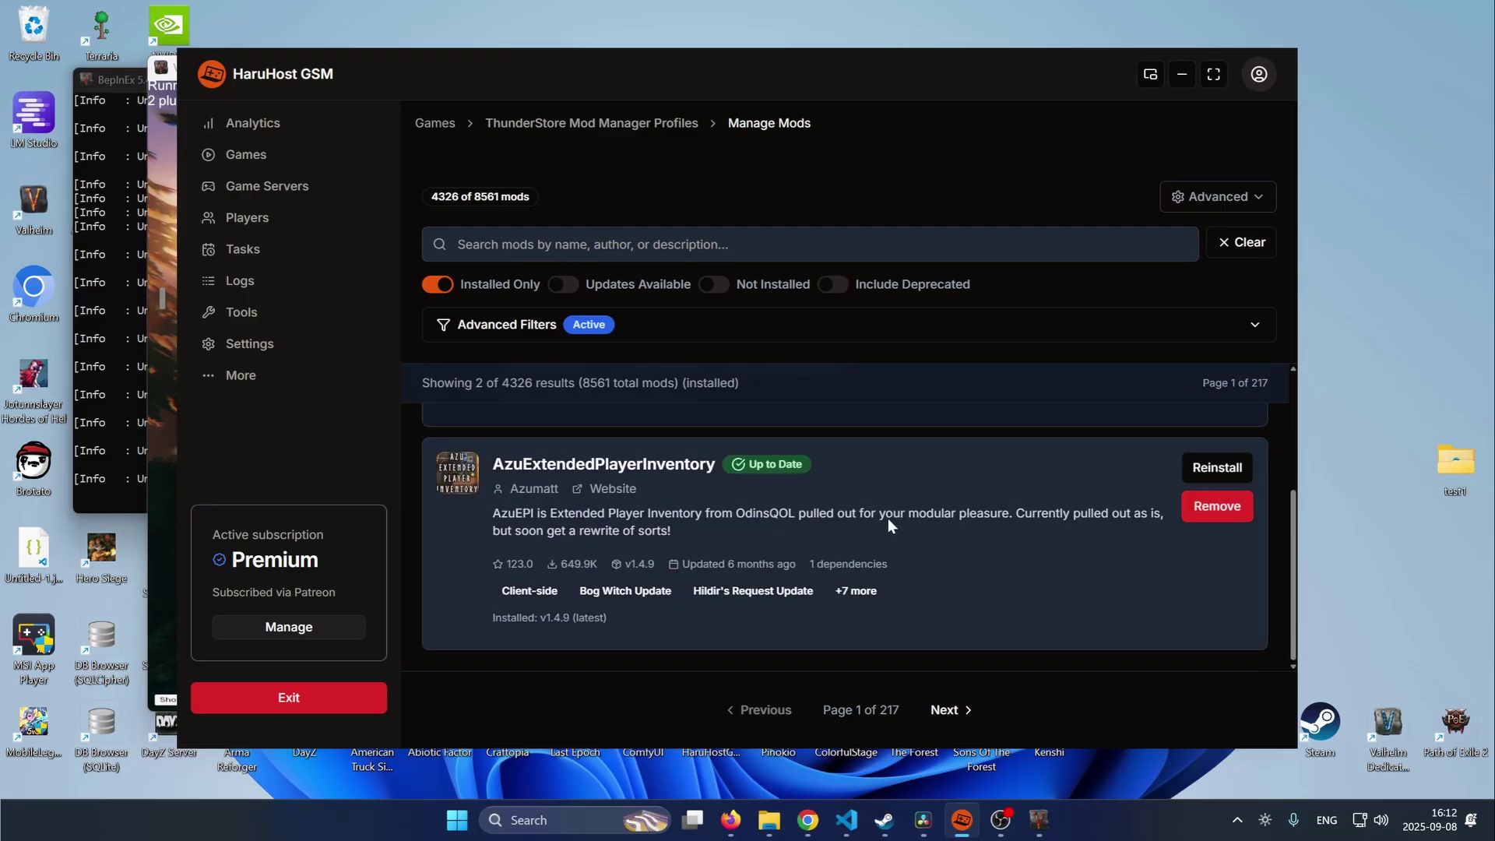
{"action": "scroll", "coordinate": [856, 467], "scroll_direction": "up", "scroll_amount": 3}
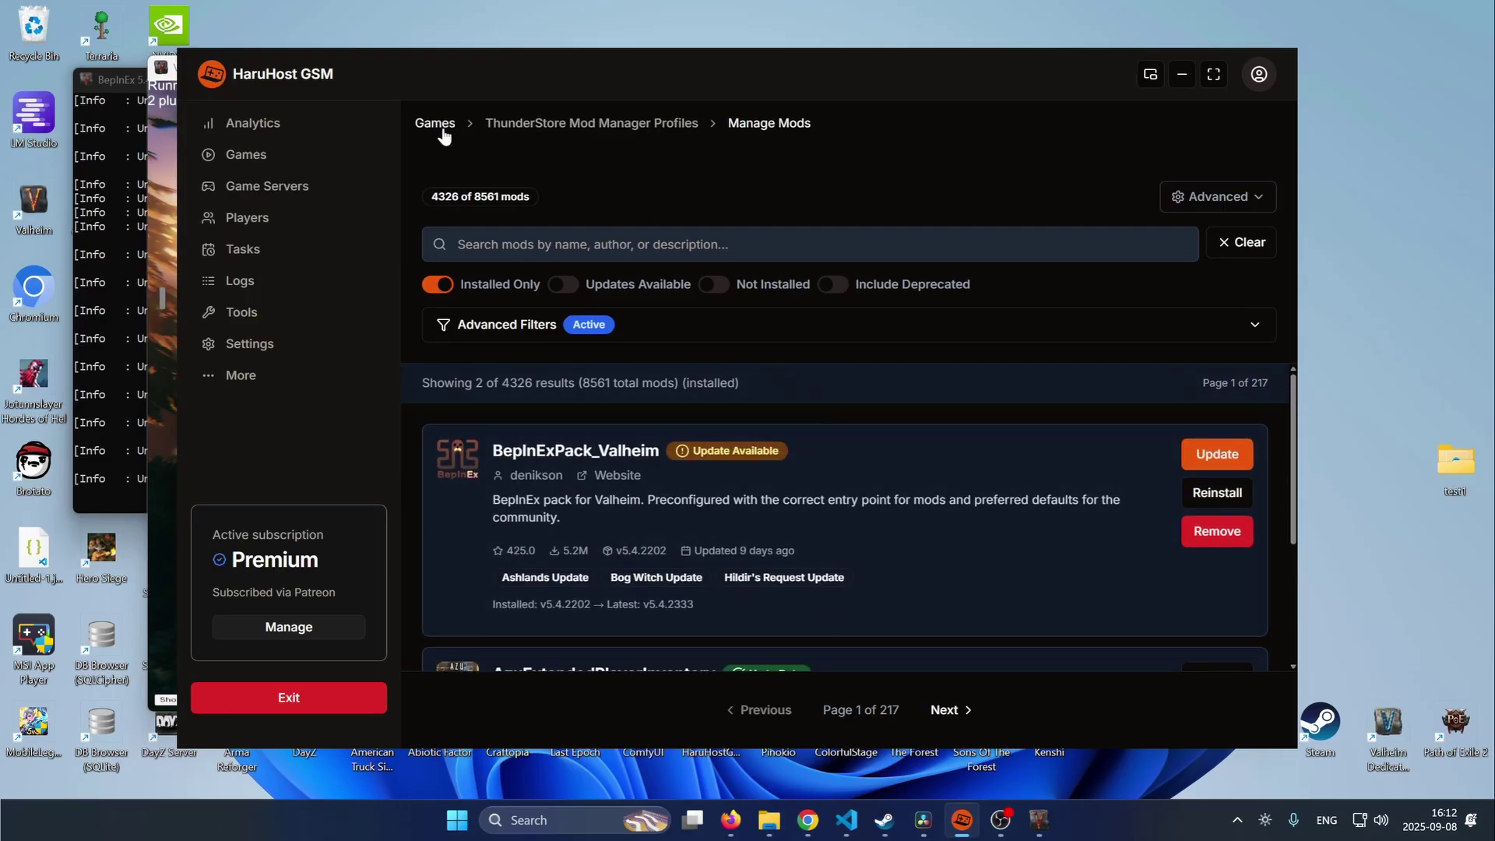
Step: Open the Valheim game server and display its address and password details
{"action": "left_click", "coordinate": [292, 190]}
{"action": "left_click", "coordinate": [1237, 419]}
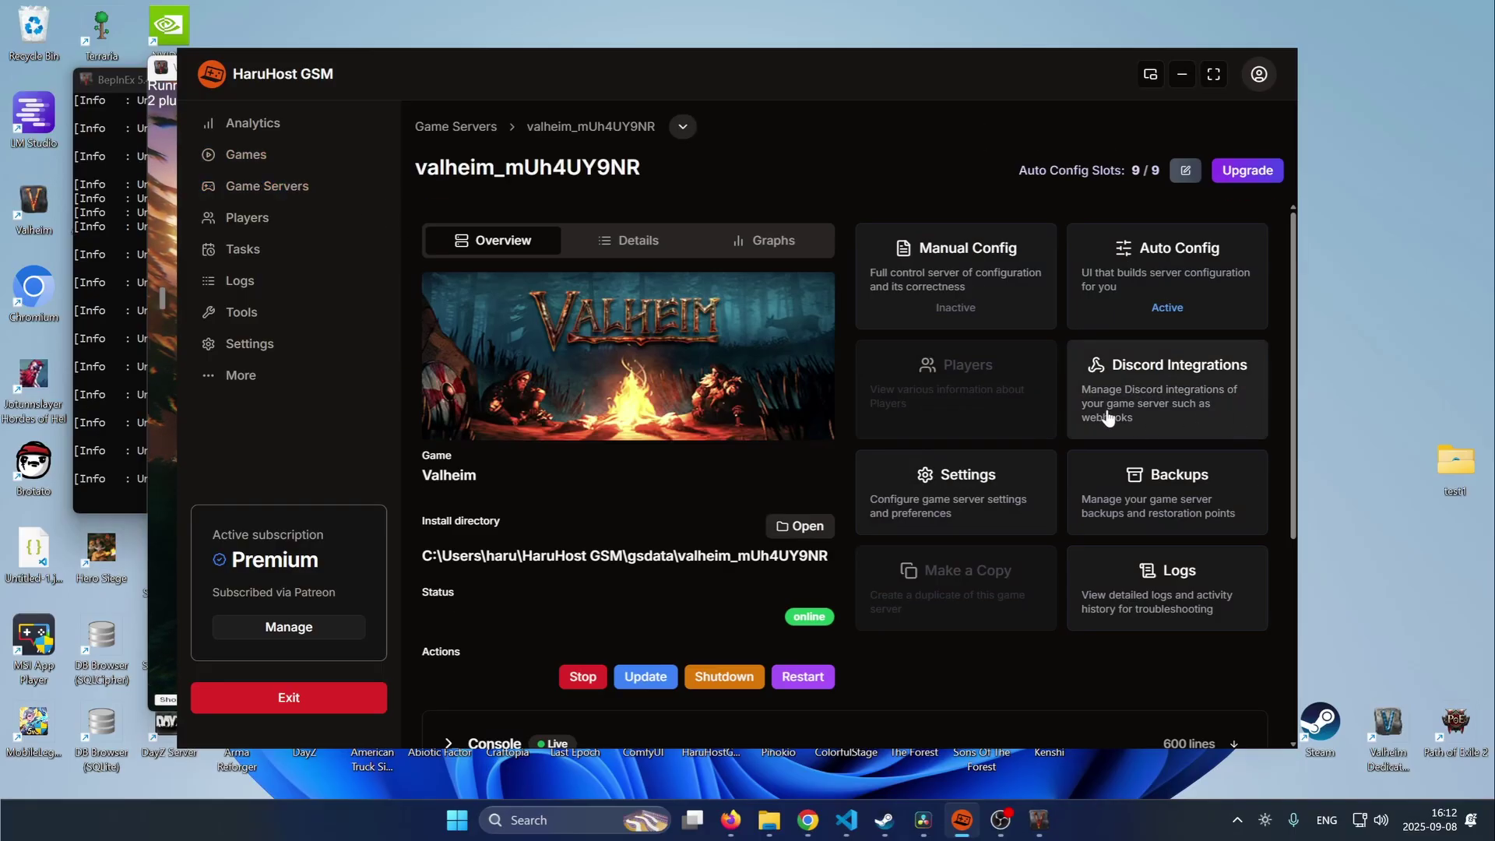
{"action": "left_click", "coordinate": [634, 242]}
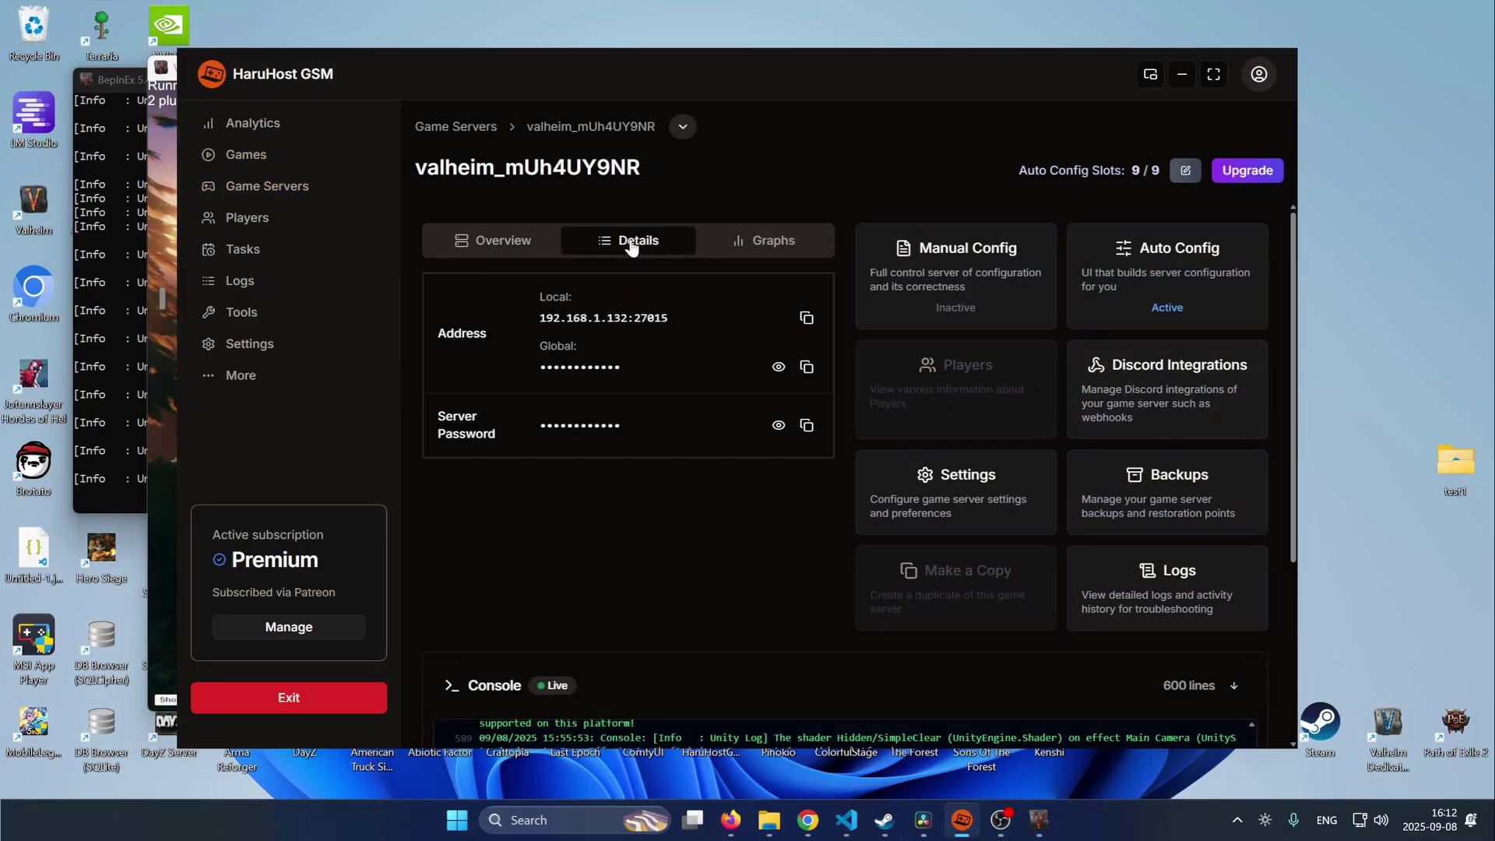
Step: Copy the server's local address, switch to Valheim, and start with the existing character to reach the Join Game server list
{"action": "left_click", "coordinate": [807, 320]}
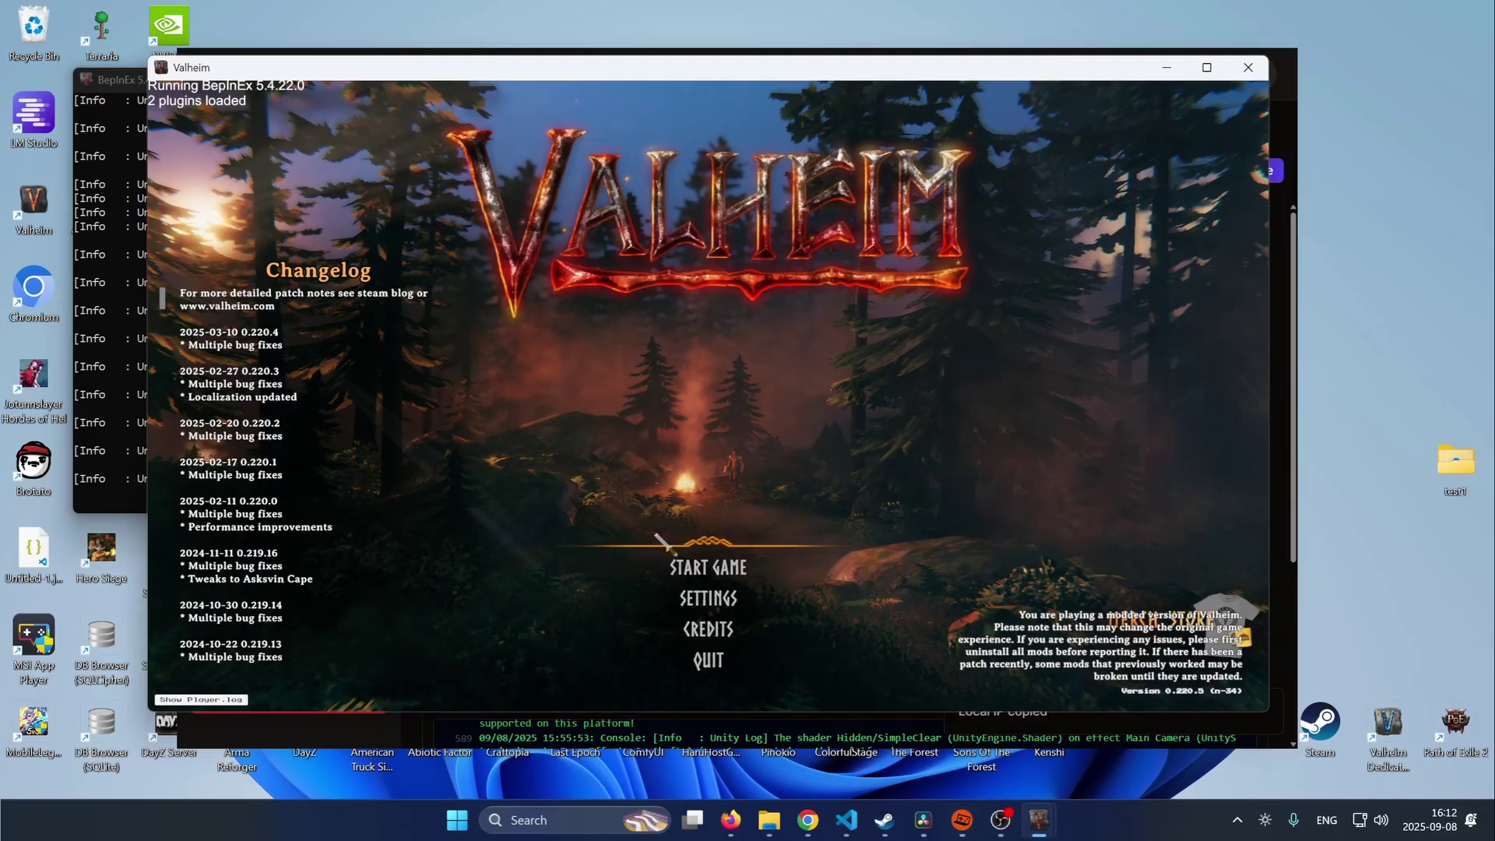
{"action": "left_click", "coordinate": [694, 551]}
{"action": "left_click", "coordinate": [687, 682]}
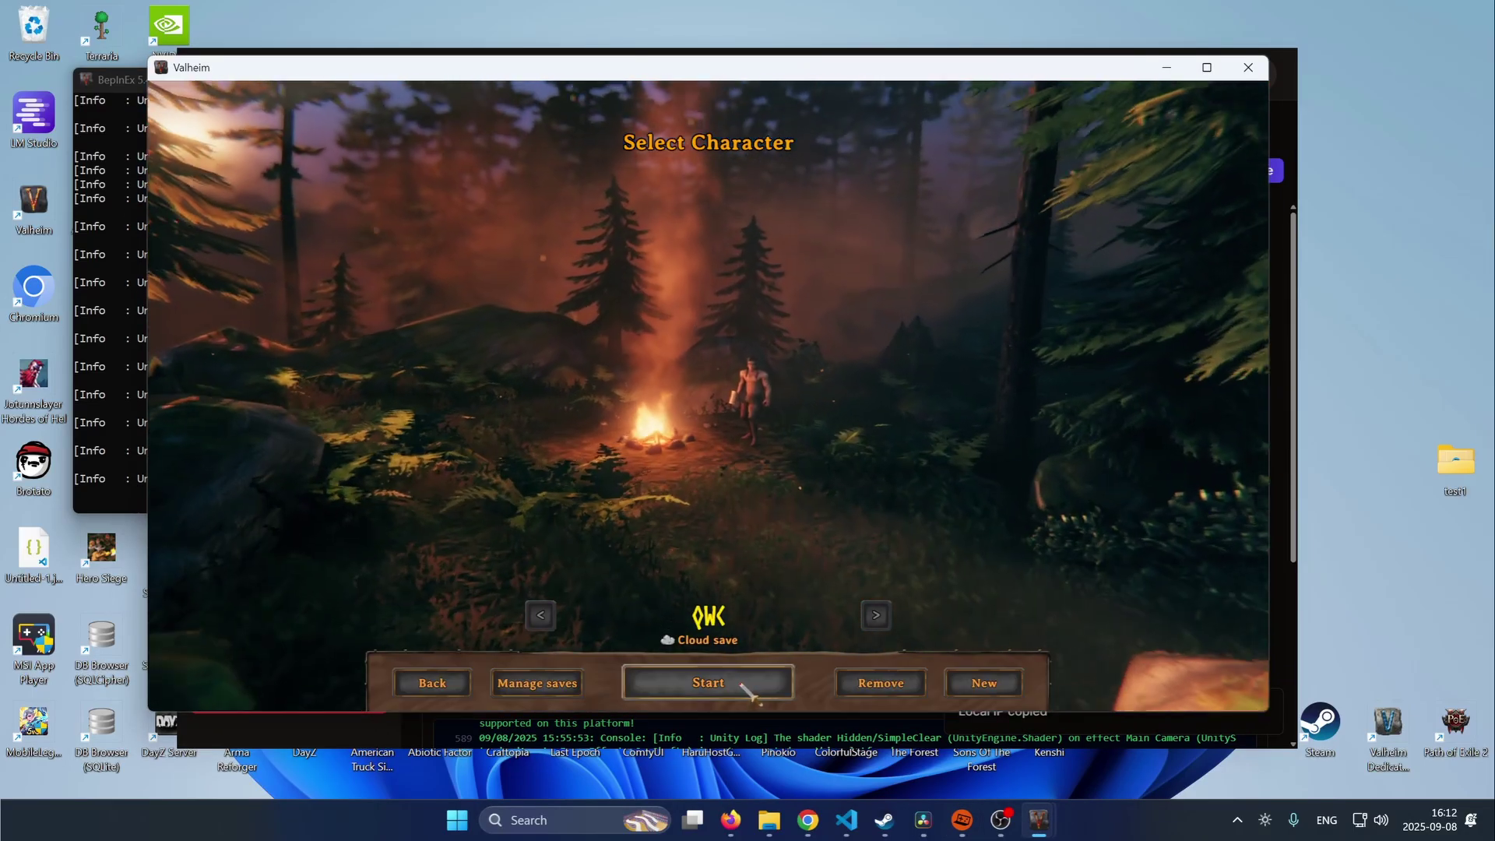
{"action": "left_click", "coordinate": [480, 193]}
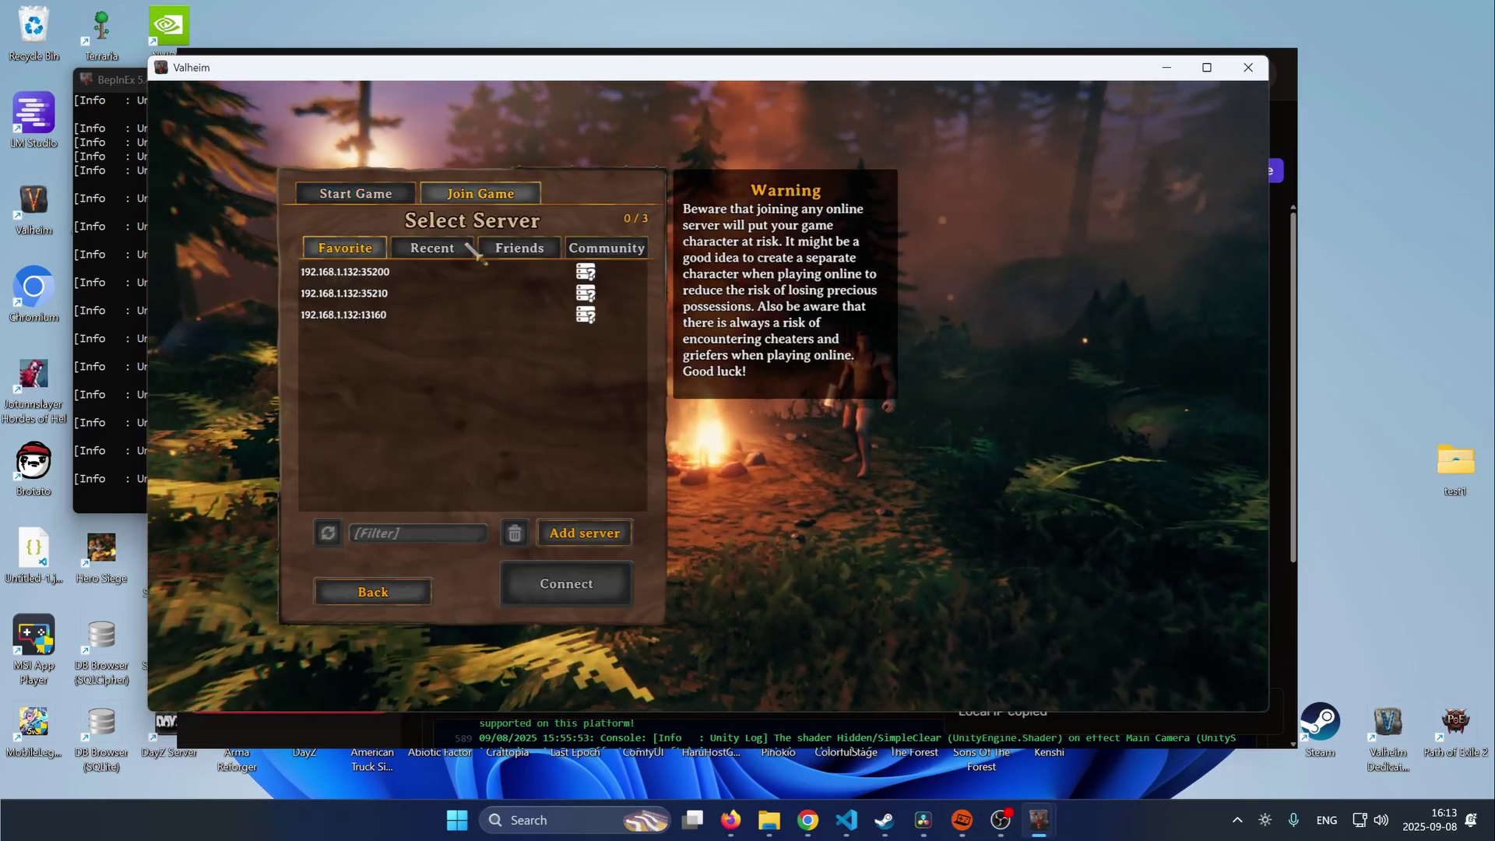
Step: Add the copied address 192.168.1.132:27015 to the favorite servers
{"action": "left_click", "coordinate": [584, 532]}
{"action": "left_click", "coordinate": [732, 388]}
{"action": "key", "text": "ctrl+v"}
{"action": "left_click", "coordinate": [782, 428]}
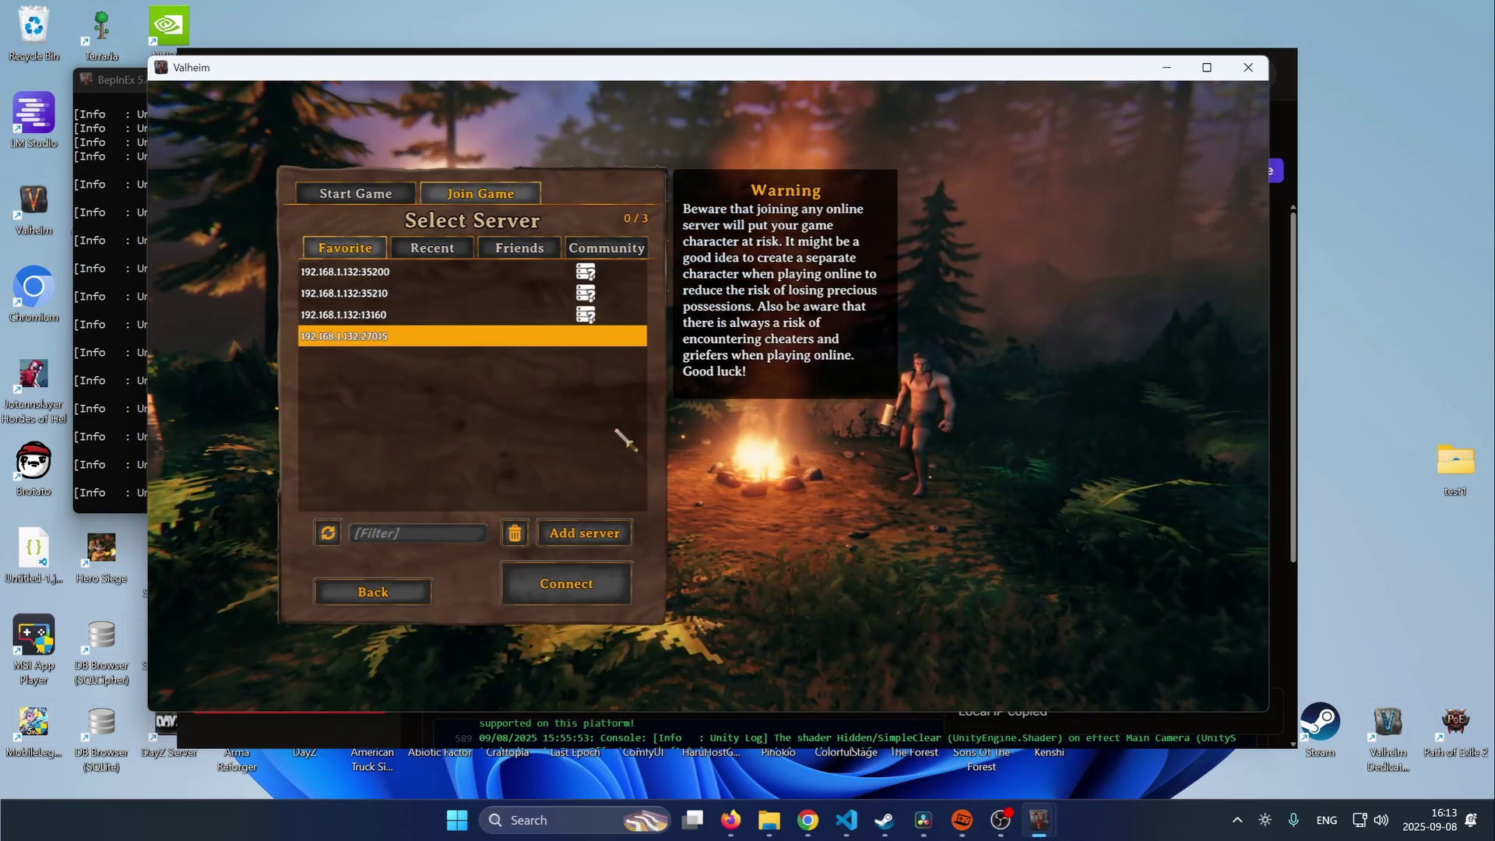
Step: Connect to the added server, submitting the server password copied from its details in HaruHost GSM
{"action": "left_click", "coordinate": [571, 588]}
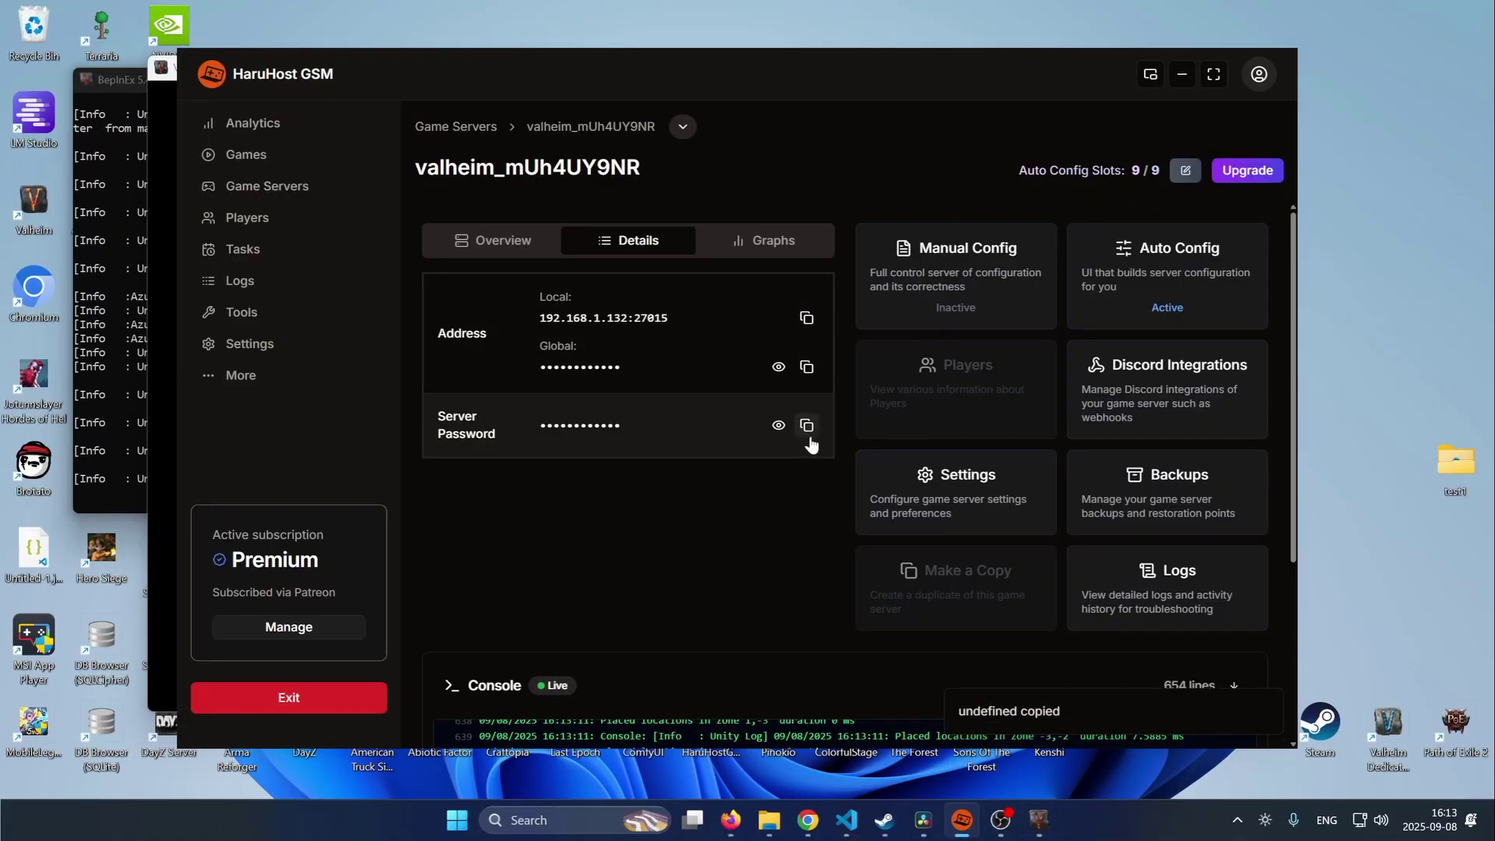
{"action": "mouse_move", "coordinate": [1039, 817]}
{"action": "left_click", "coordinate": [1090, 779]}
{"action": "key", "text": "ctrl+v"}
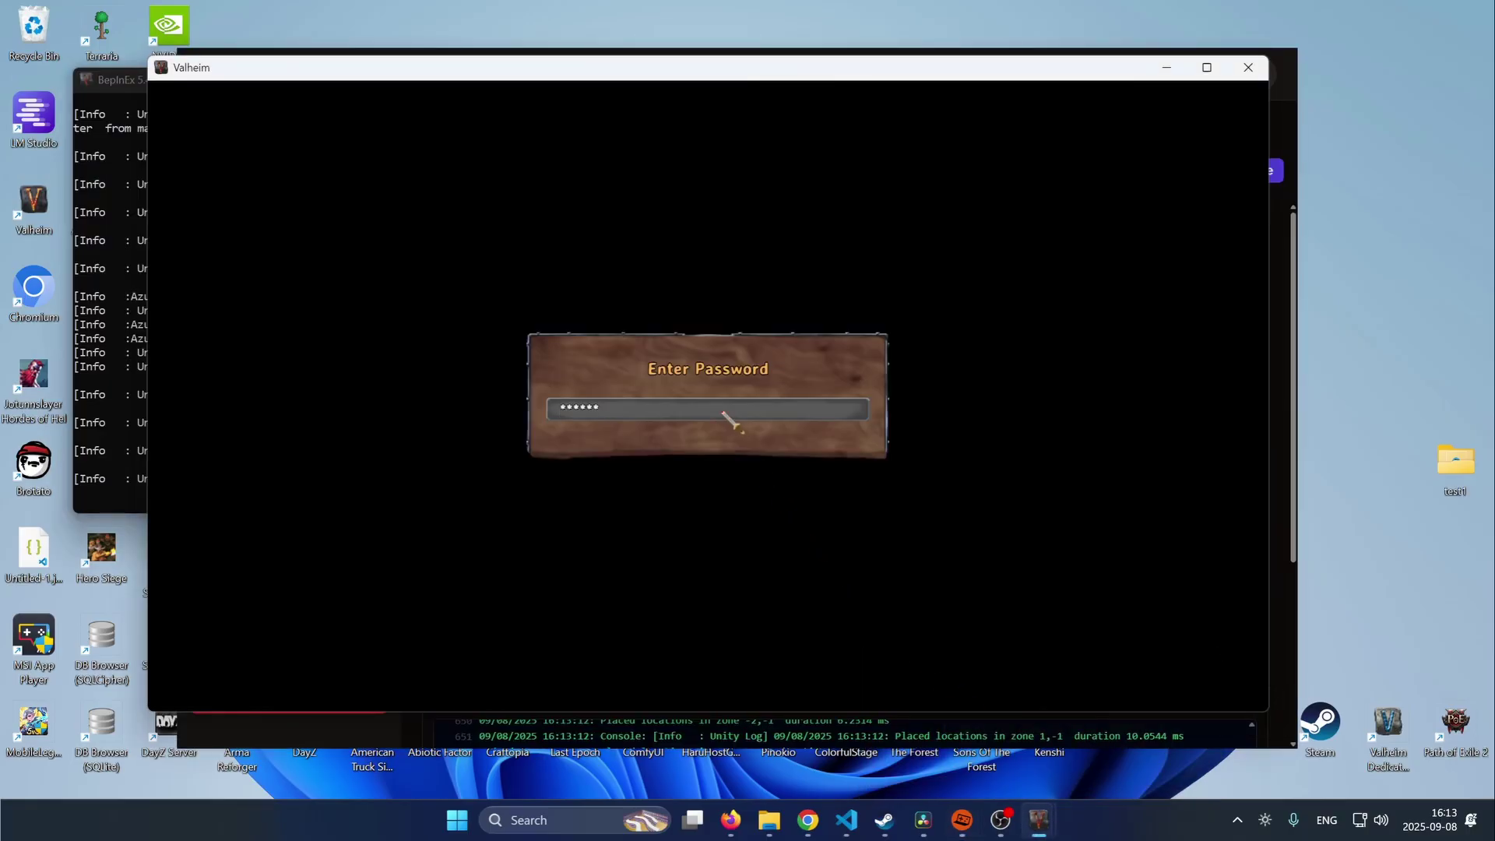
{"action": "key", "text": "Return"}
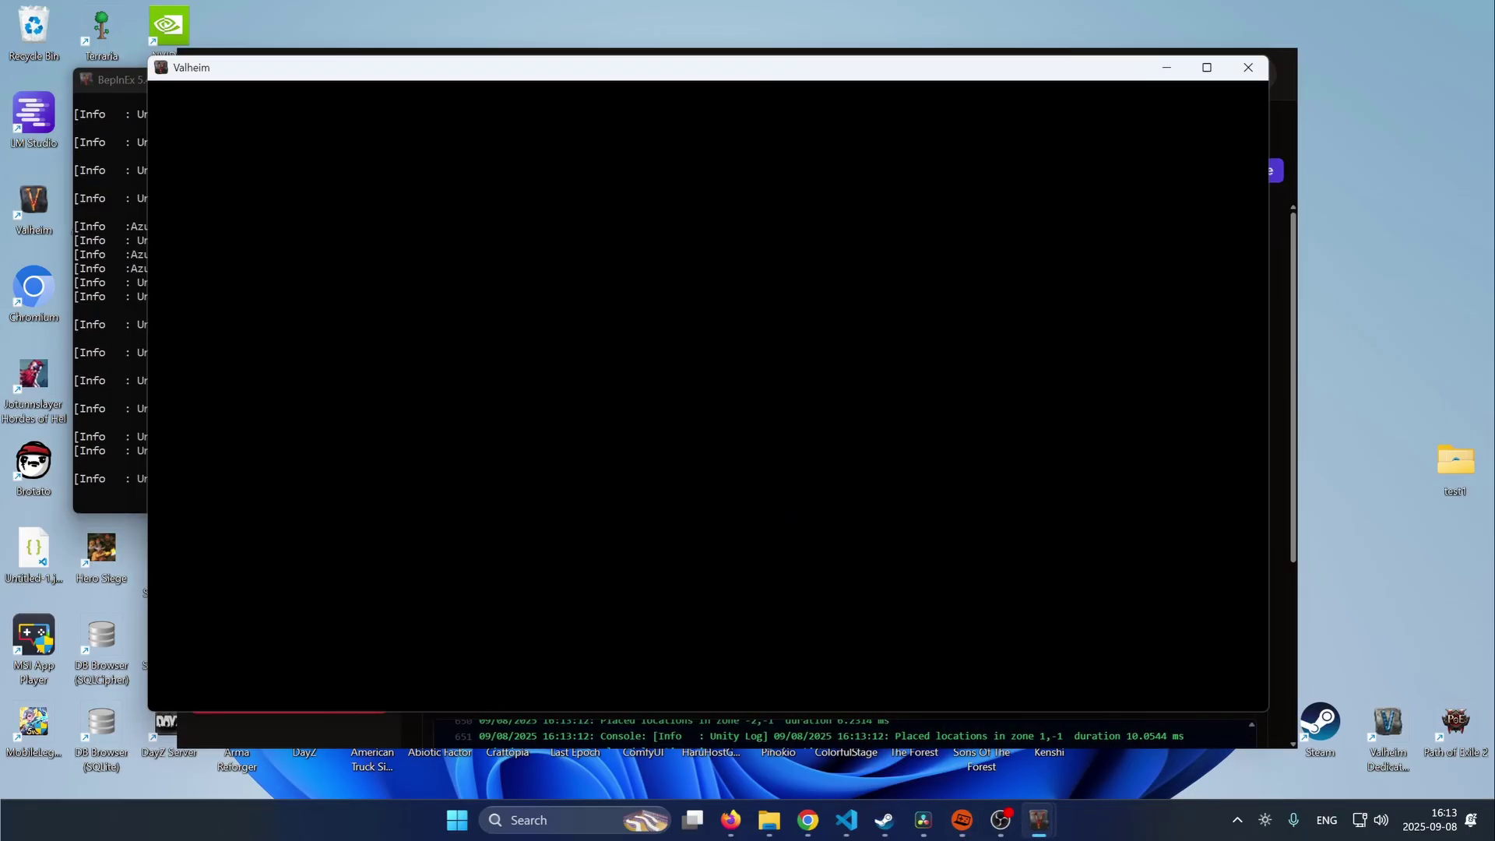
Step: Check the character's inventory and crafting screen in the joined world and quit the game
{"action": "key", "text": "Tab"}
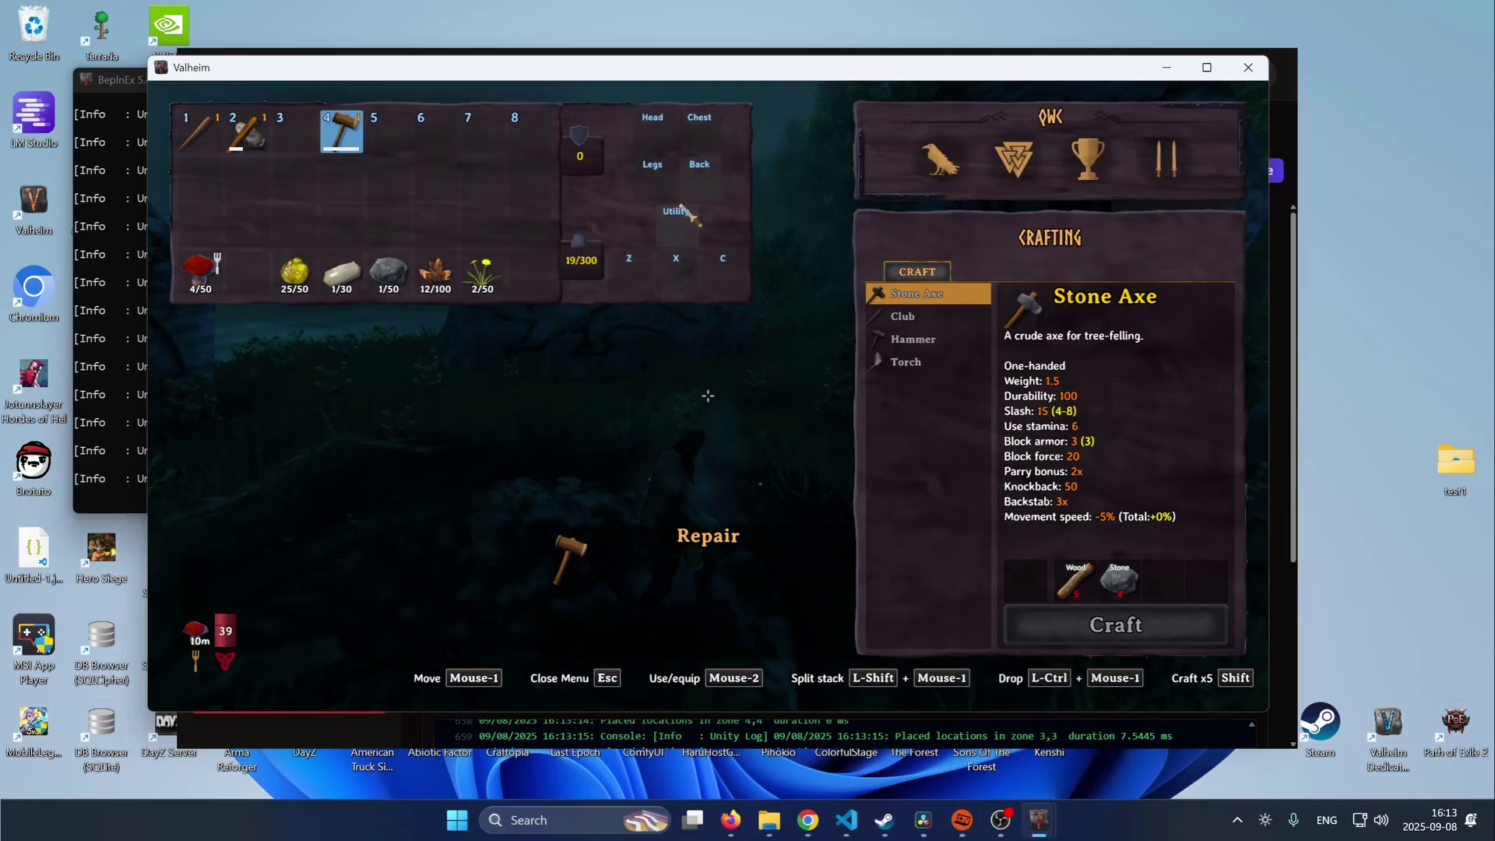
{"action": "key", "text": "Escape"}
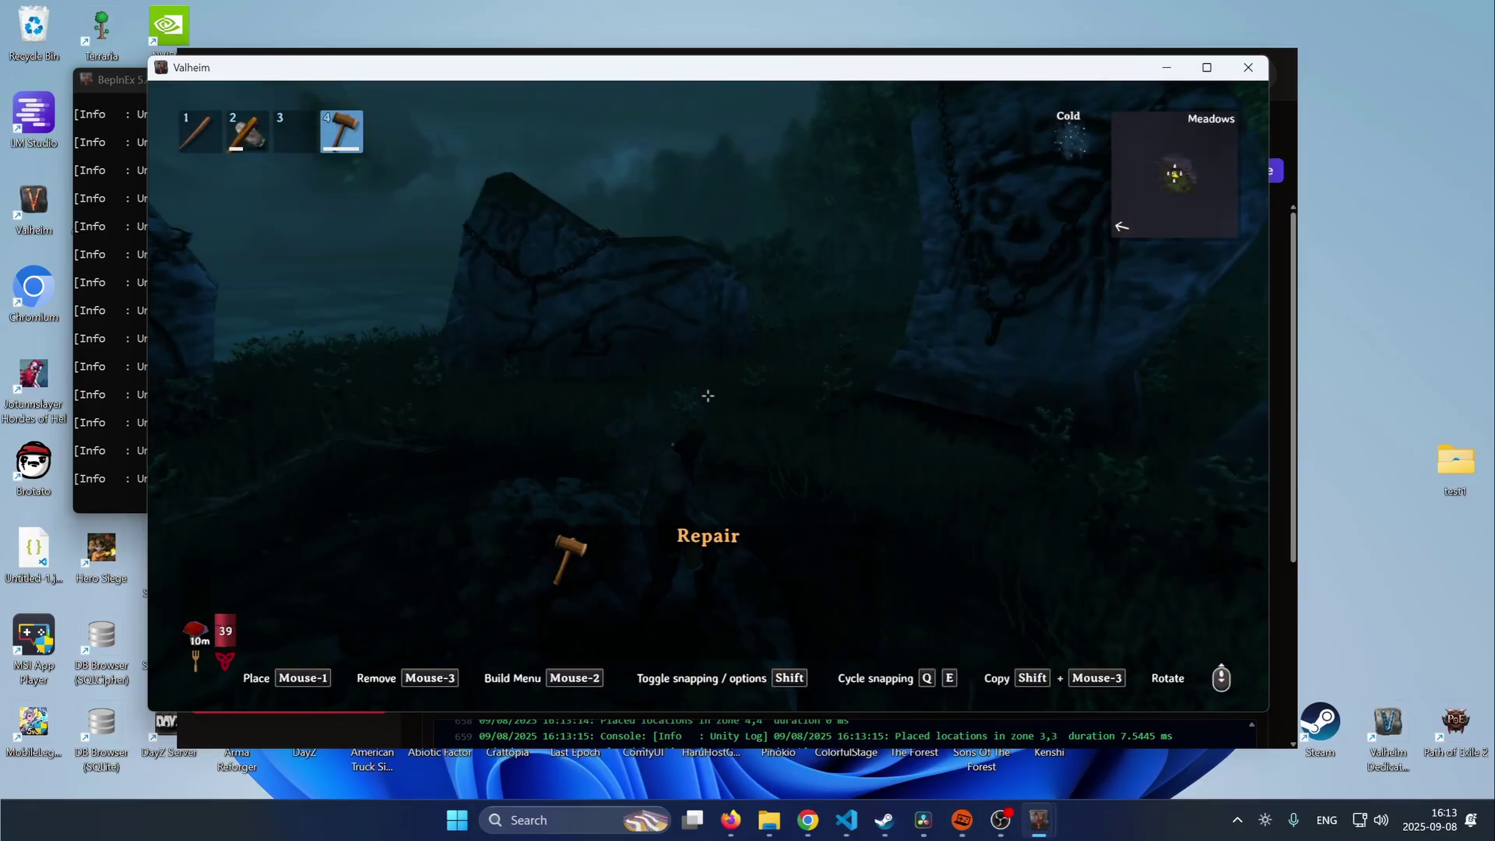
{"action": "key", "text": "Escape"}
{"action": "left_click", "coordinate": [707, 397]}
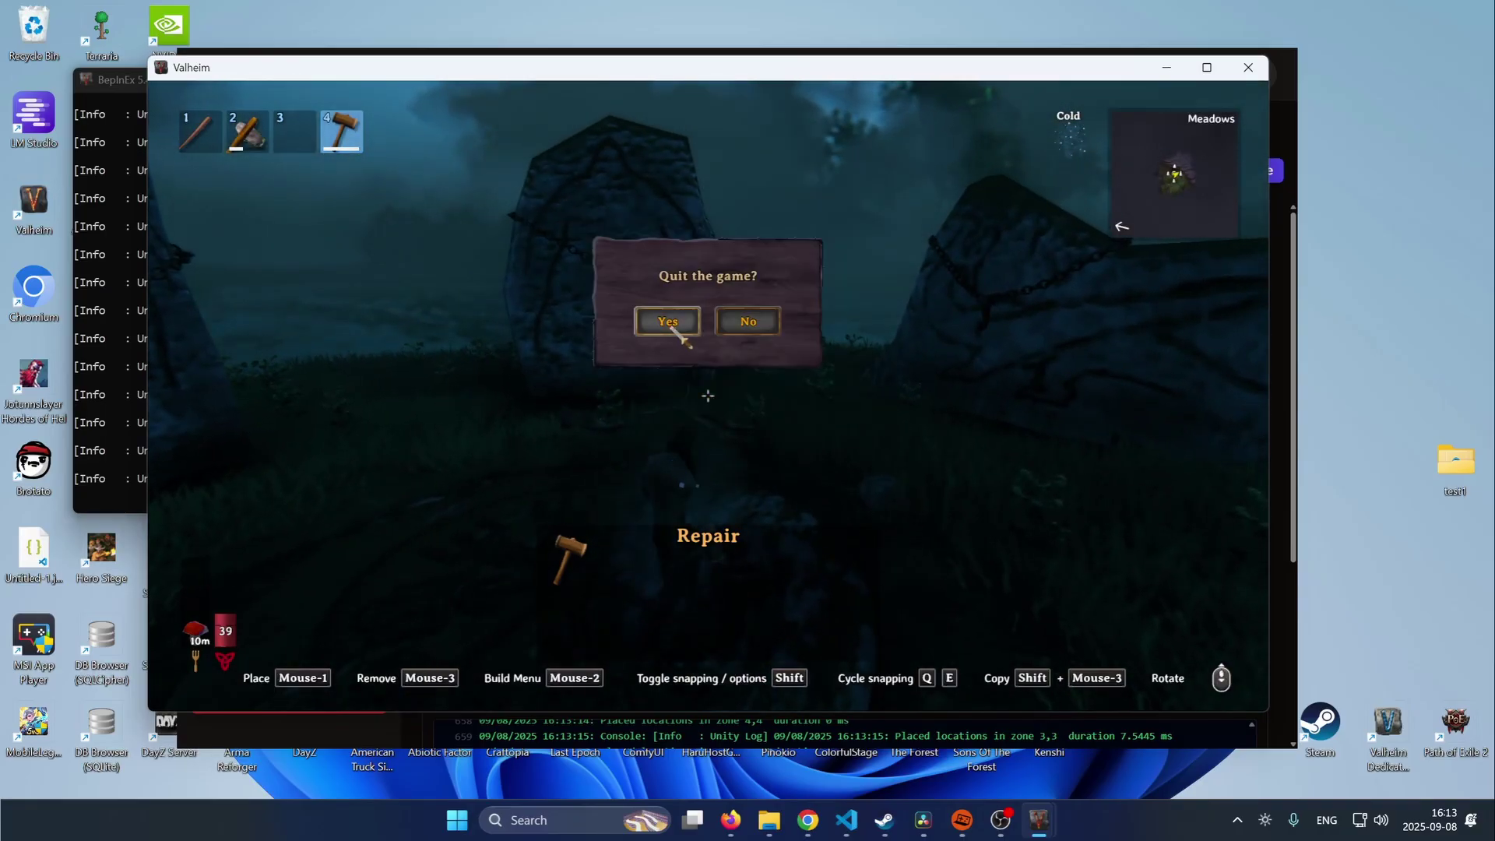
{"action": "left_click", "coordinate": [670, 329]}
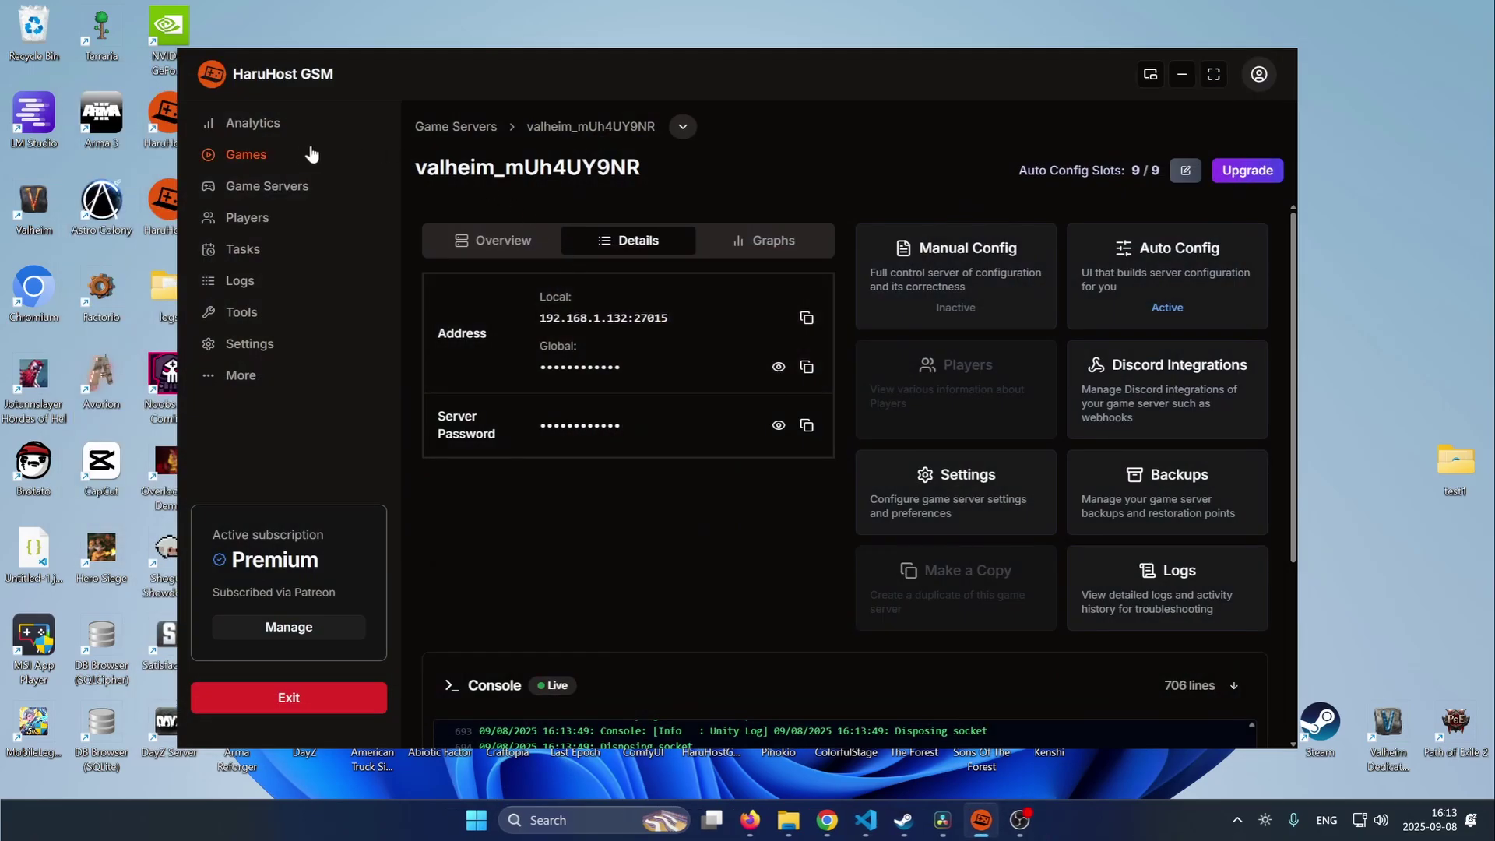
Step: Launch Valheim from the Games library with the Vanilla (no mods) option and quit it from its main menu
{"action": "left_click", "coordinate": [288, 156]}
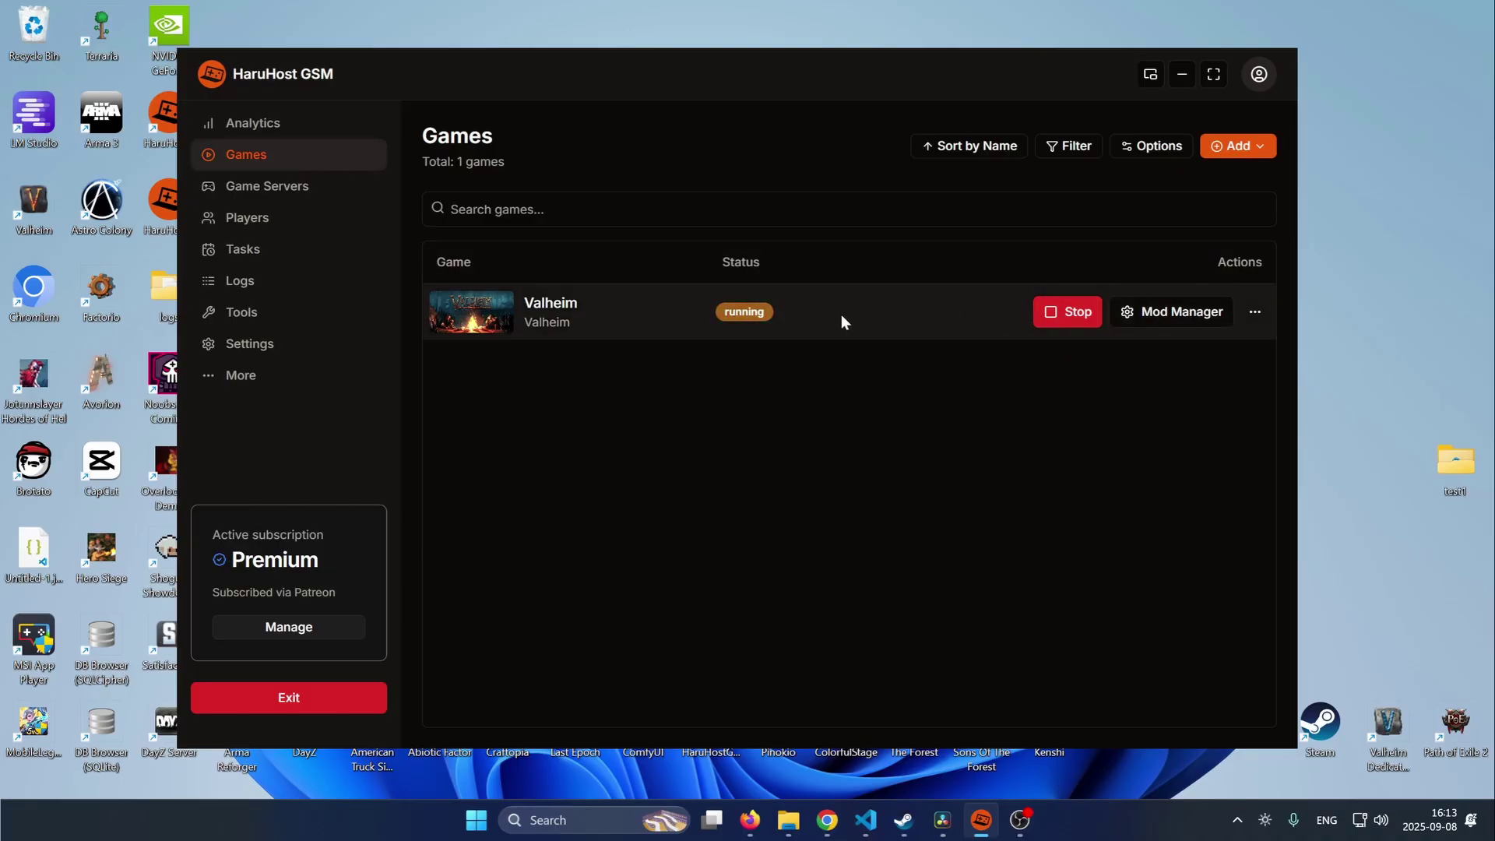
{"action": "left_click", "coordinate": [1058, 325]}
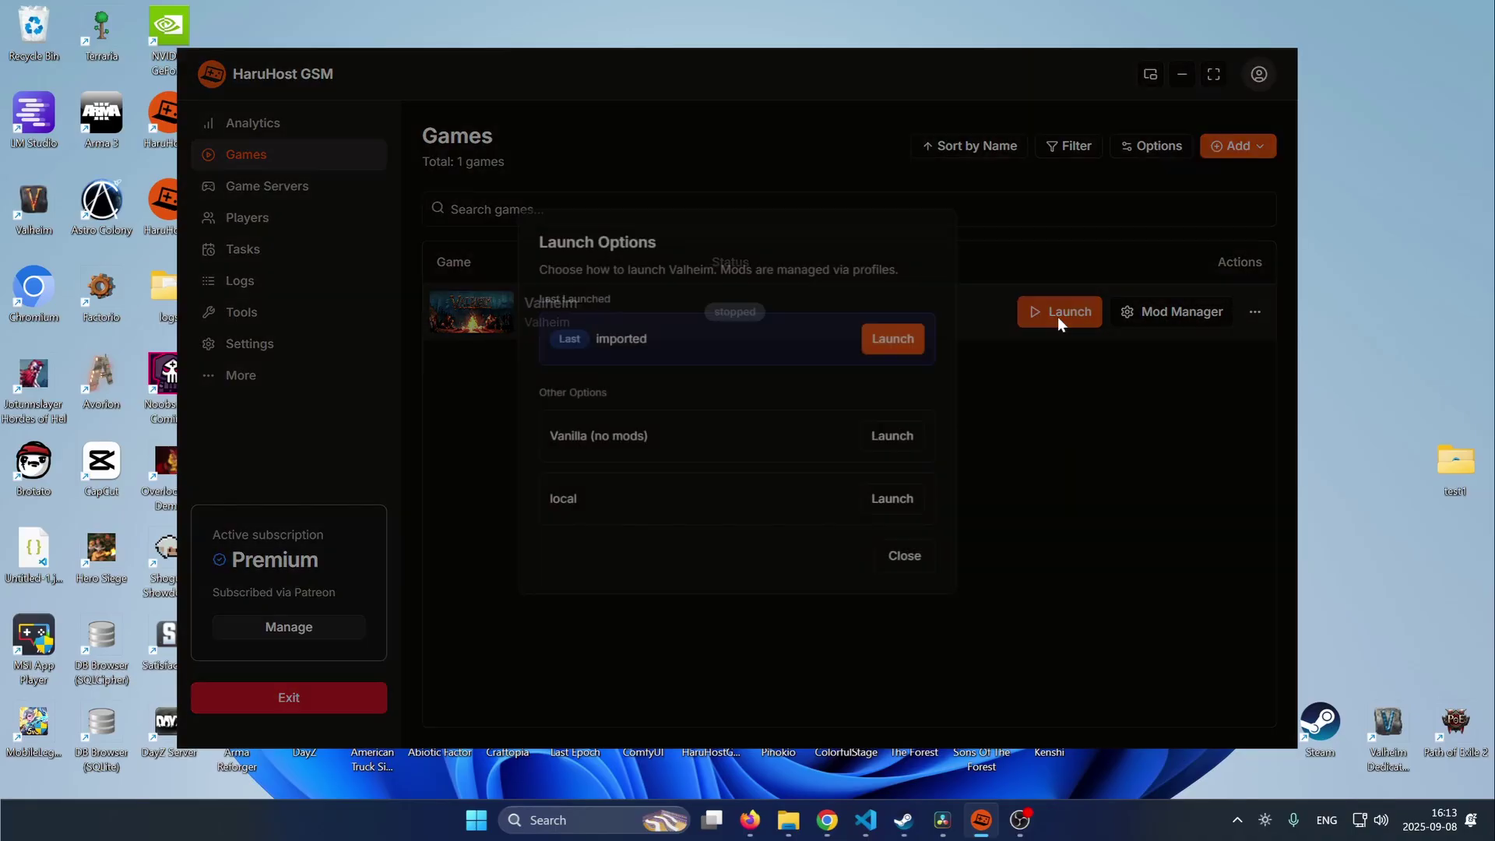
{"action": "left_click", "coordinate": [894, 437]}
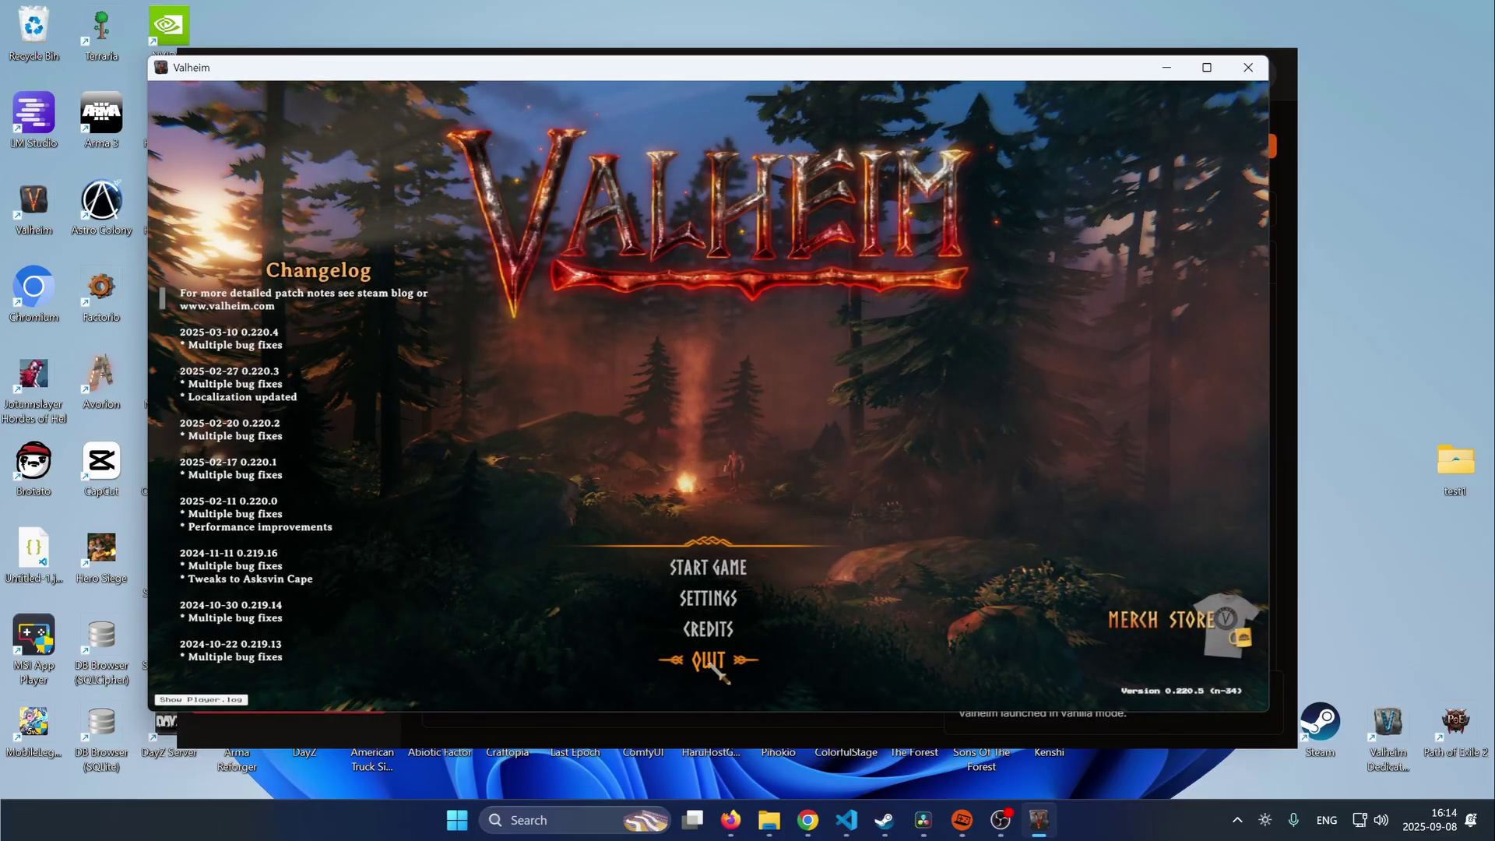
{"action": "left_click", "coordinate": [716, 661]}
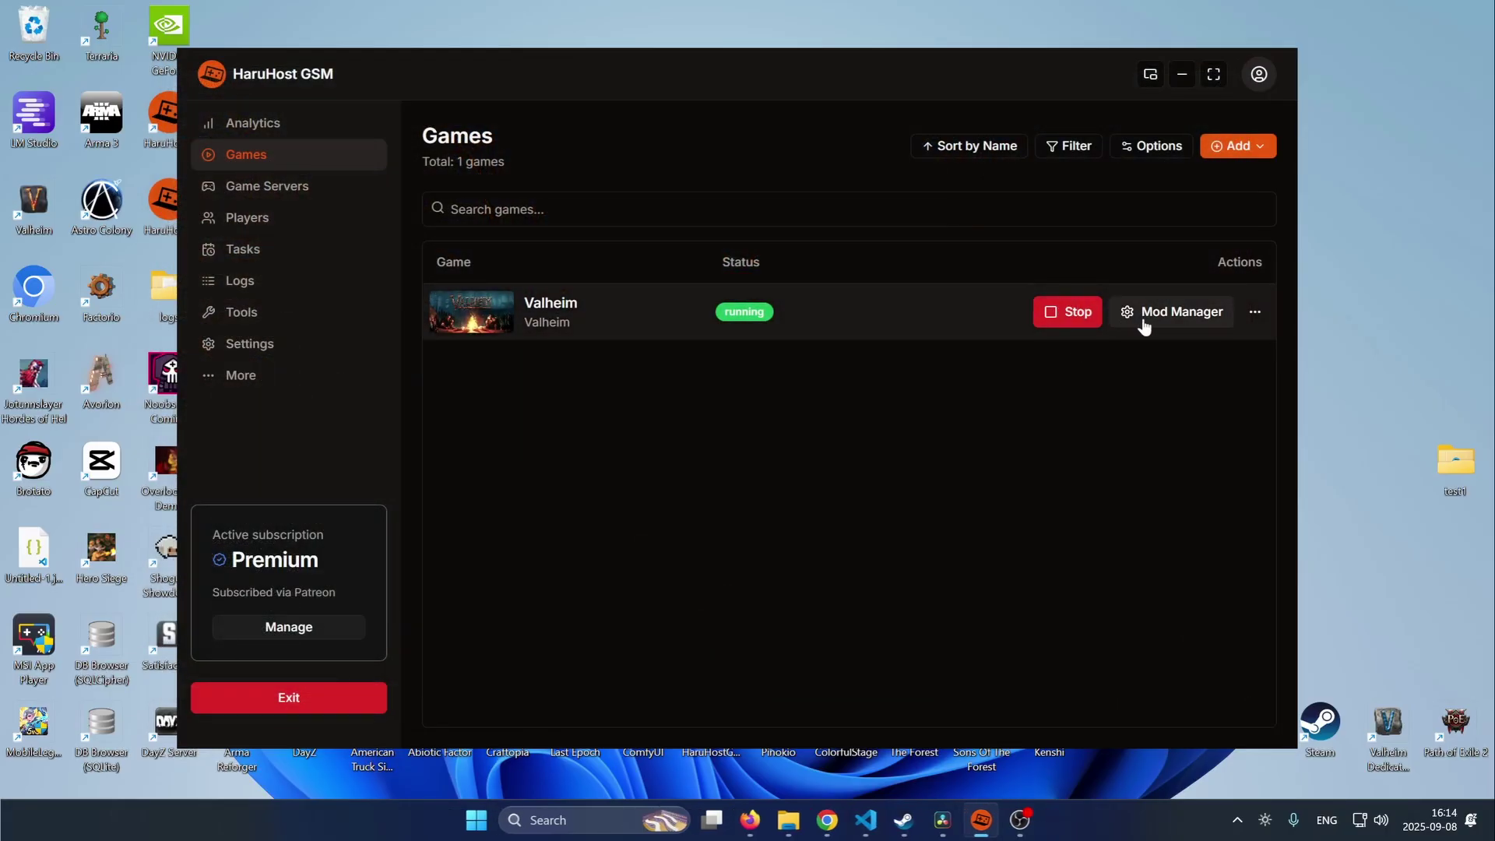
Step: Review Valheim's Thunderstore mod profiles and return to the Games library
{"action": "left_click", "coordinate": [1137, 321]}
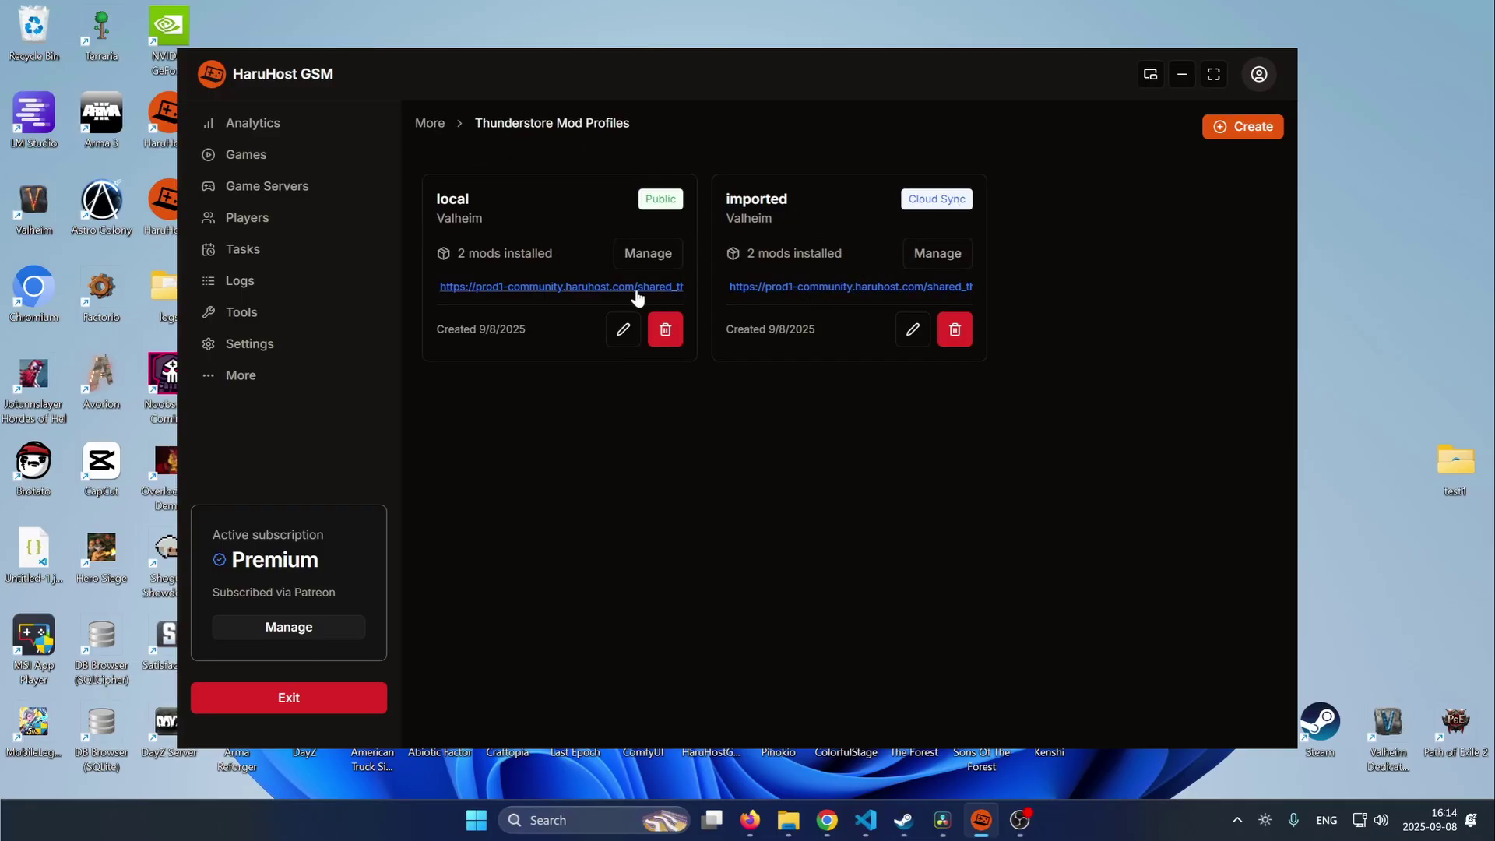
{"action": "left_click", "coordinate": [430, 125]}
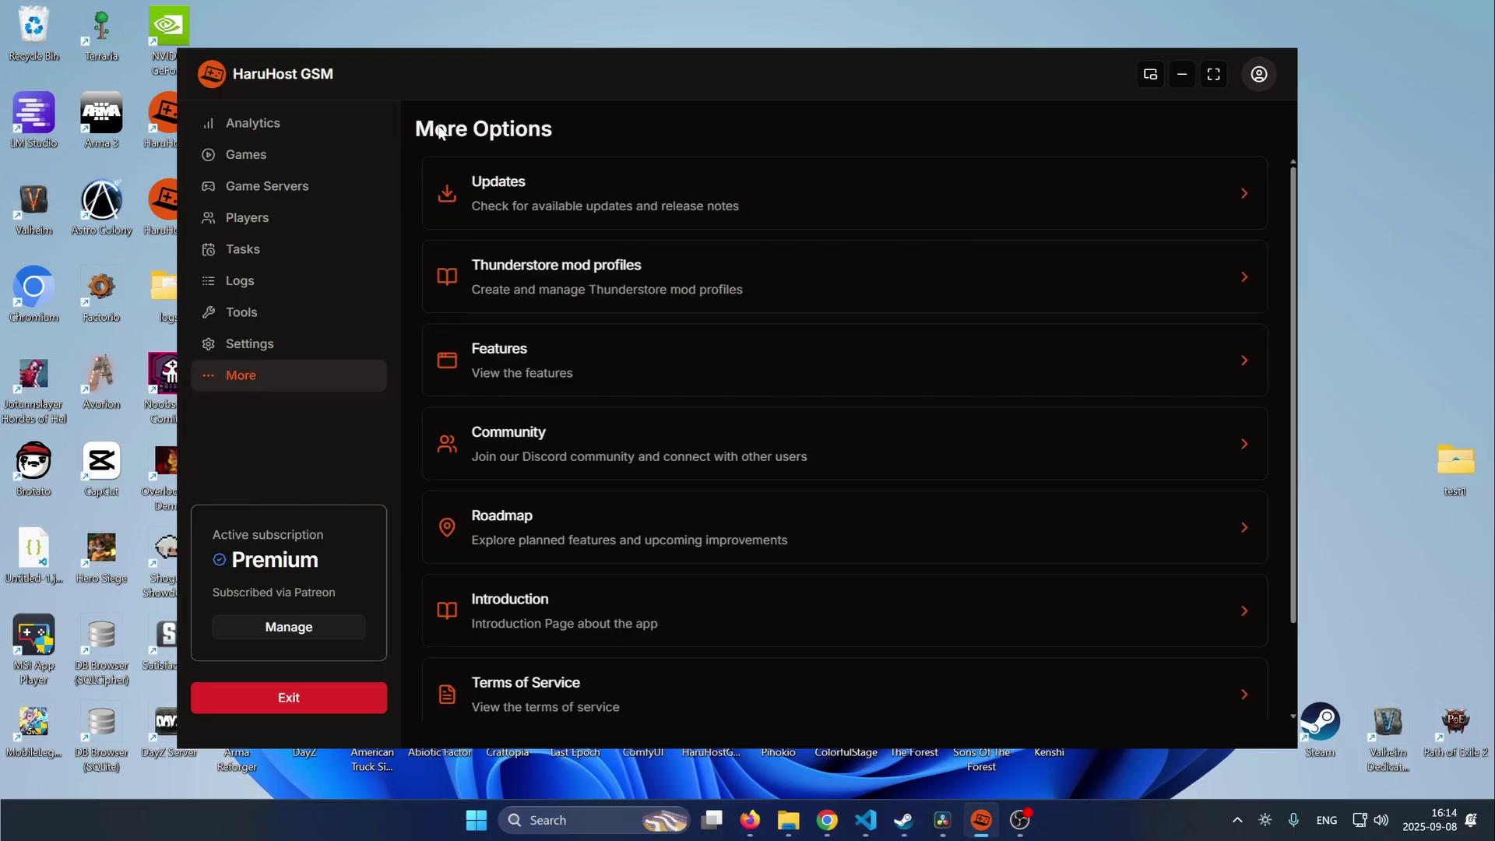
{"action": "left_click", "coordinate": [270, 154]}
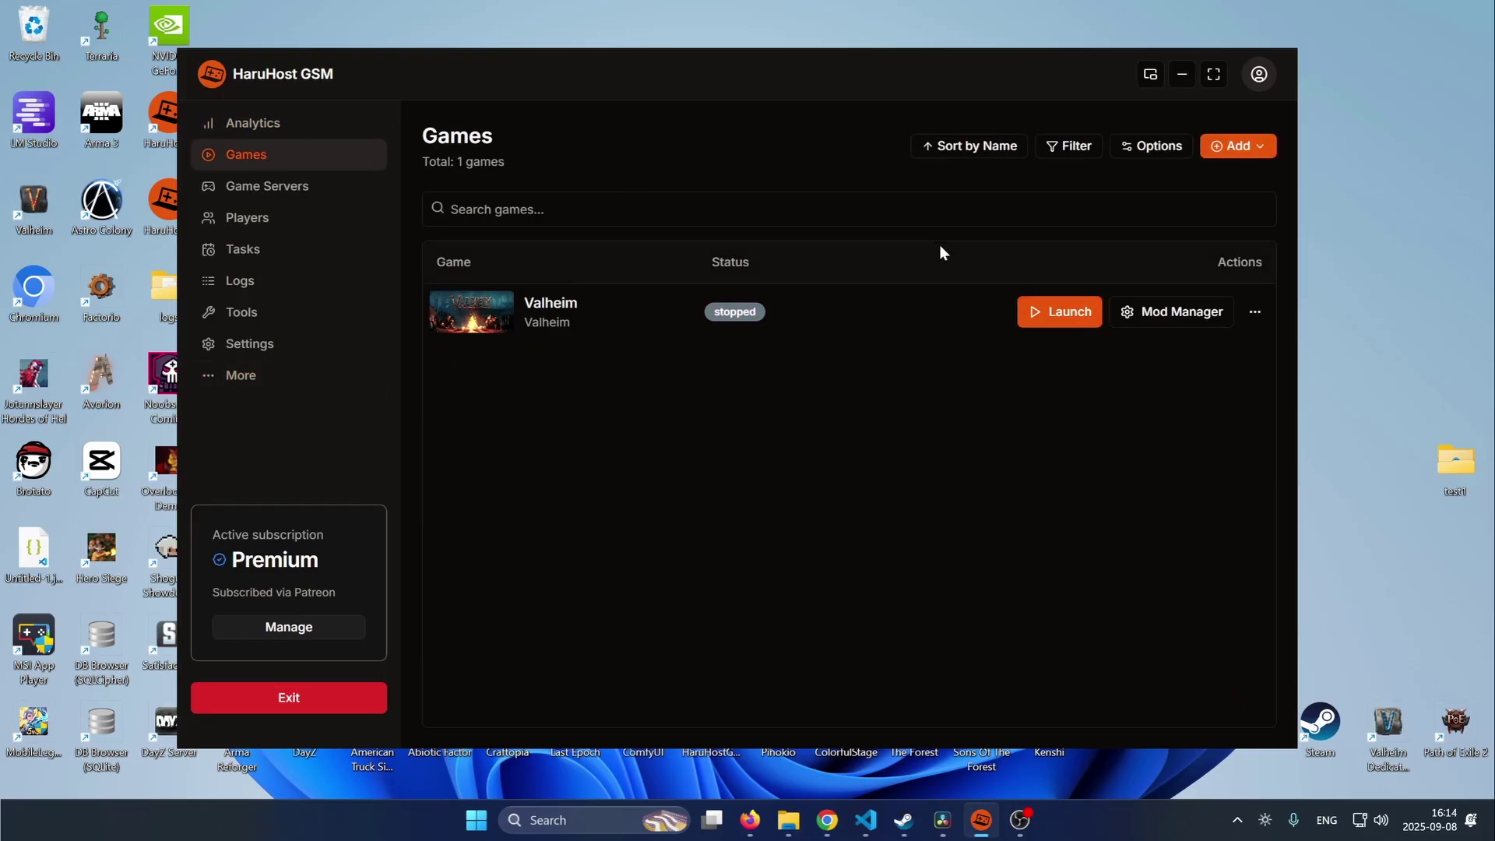